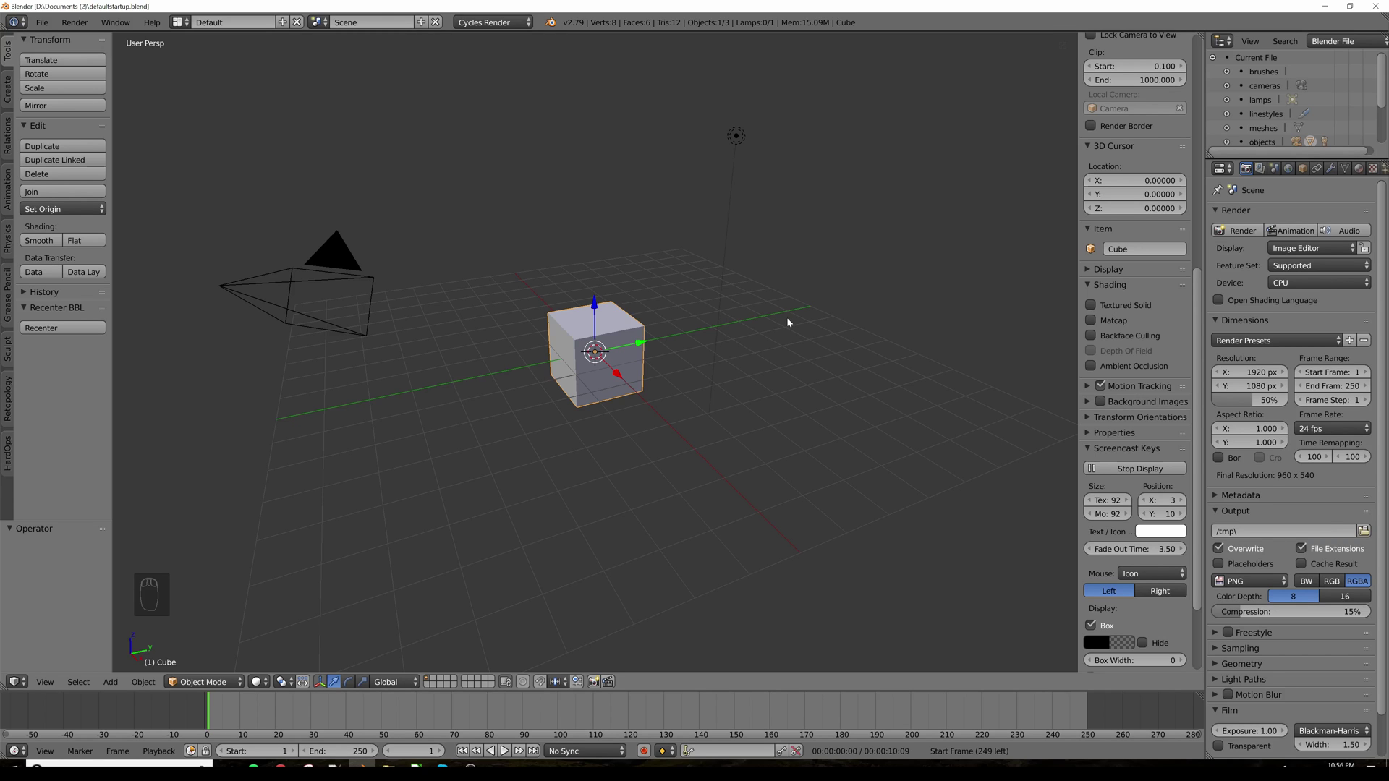
Step: Add a lattice at the scene origin and display the viewport in wireframe
{"action": "key", "text": "shift+a"}
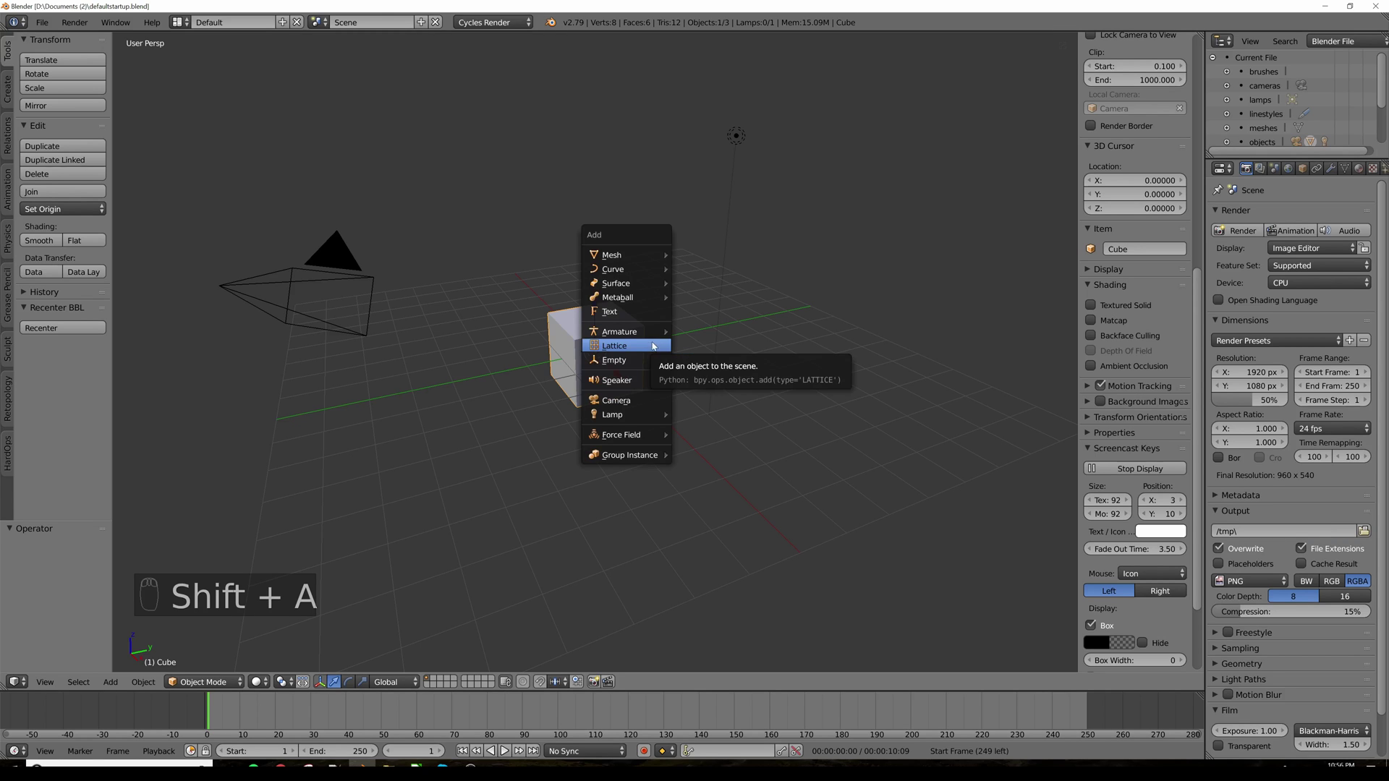
{"action": "left_click", "coordinate": [611, 344]}
{"action": "key", "text": "z"}
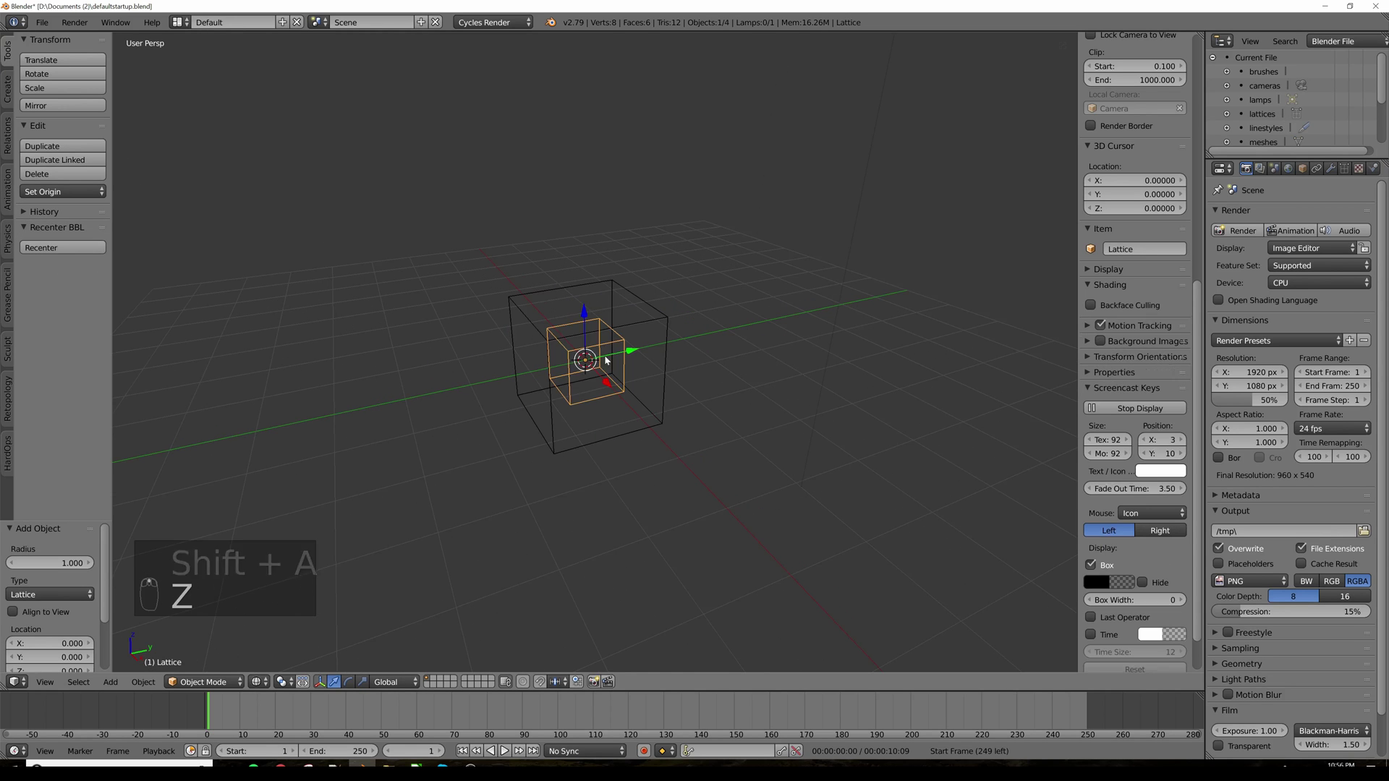
{"action": "middle_click_drag", "start_coordinate": [612, 344], "coordinate": [636, 337]}
Step: Delete the default cube surrounding the lattice
{"action": "right_click", "coordinate": [637, 337]}
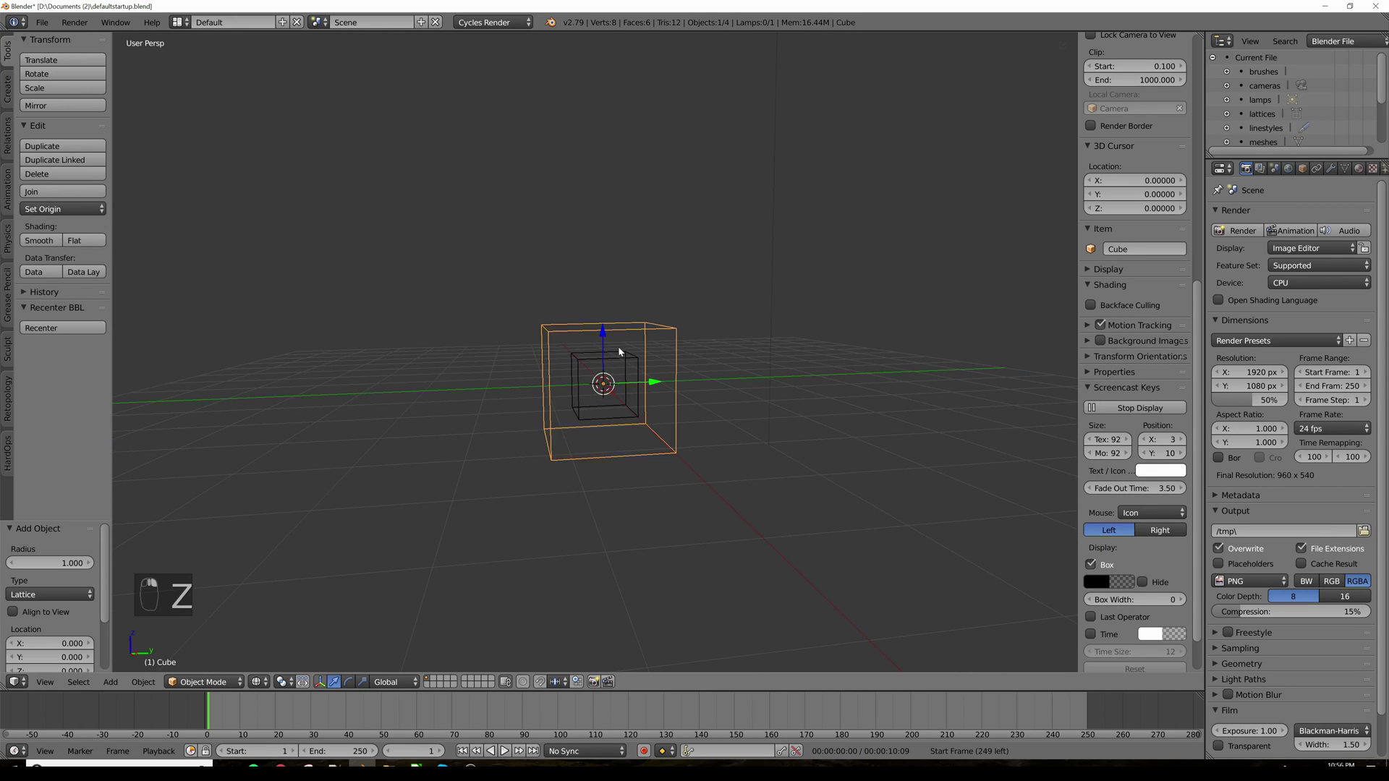
{"action": "key", "text": "x"}
{"action": "left_click", "coordinate": [618, 351]}
{"action": "middle_click_drag", "start_coordinate": [617, 354], "coordinate": [621, 367]}
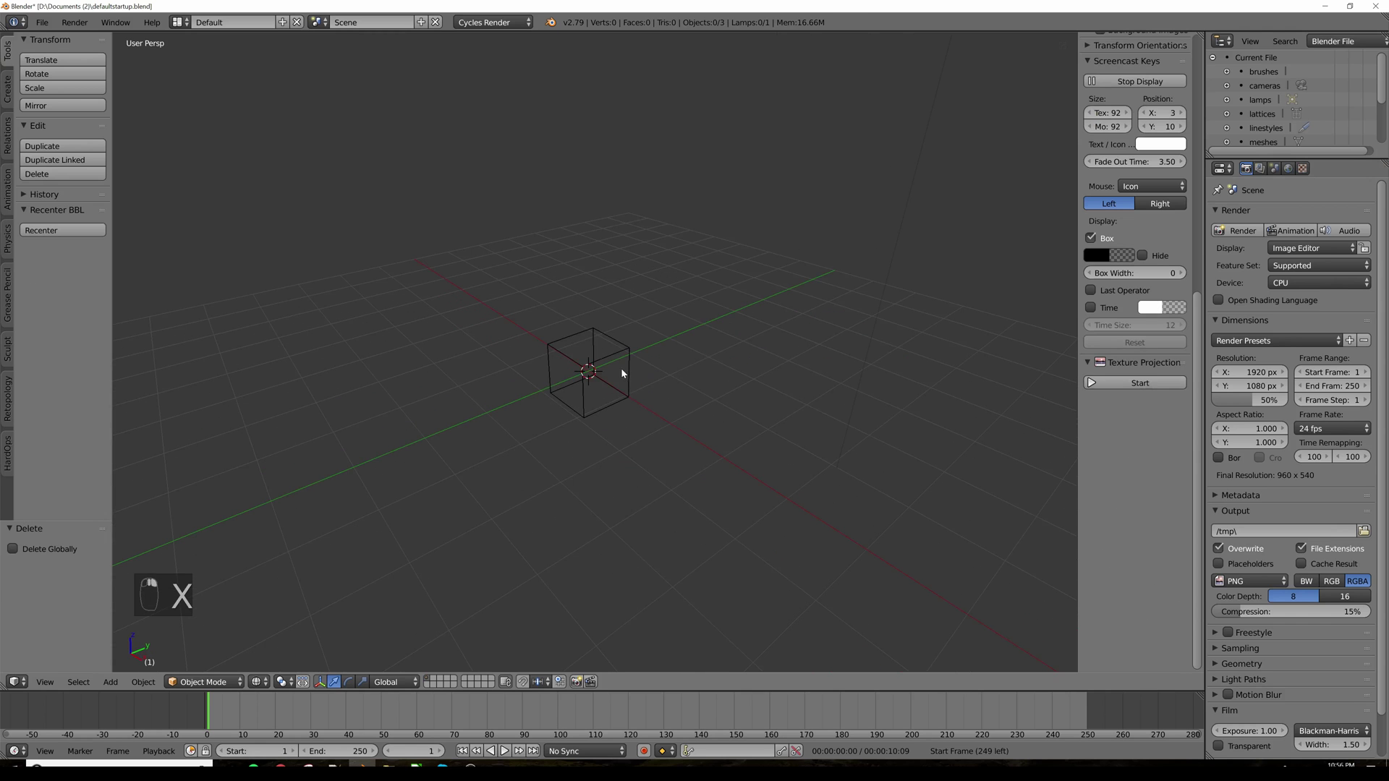
Step: Select the lattice and show its lattice data settings
{"action": "right_click", "coordinate": [618, 362]}
{"action": "scroll", "coordinate": [617, 363], "scroll_direction": "up", "scroll_amount": 3}
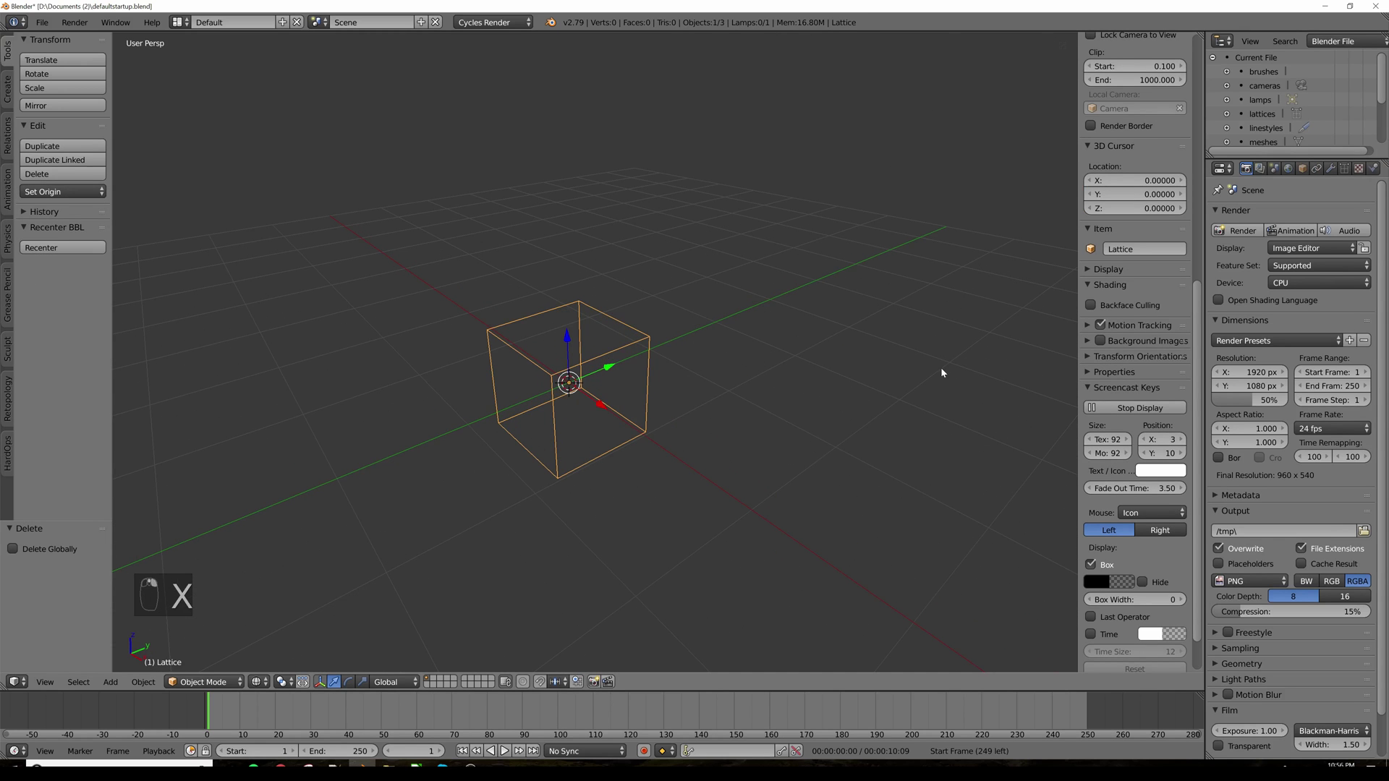
{"action": "mouse_move", "coordinate": [600, 361]}
{"action": "middle_mouse_down"}
{"action": "mouse_move", "coordinate": [588, 350]}
{"action": "mouse_move", "coordinate": [596, 367]}
{"action": "middle_mouse_up"}
{"action": "key", "text": "z"}
{"action": "key", "text": "z"}
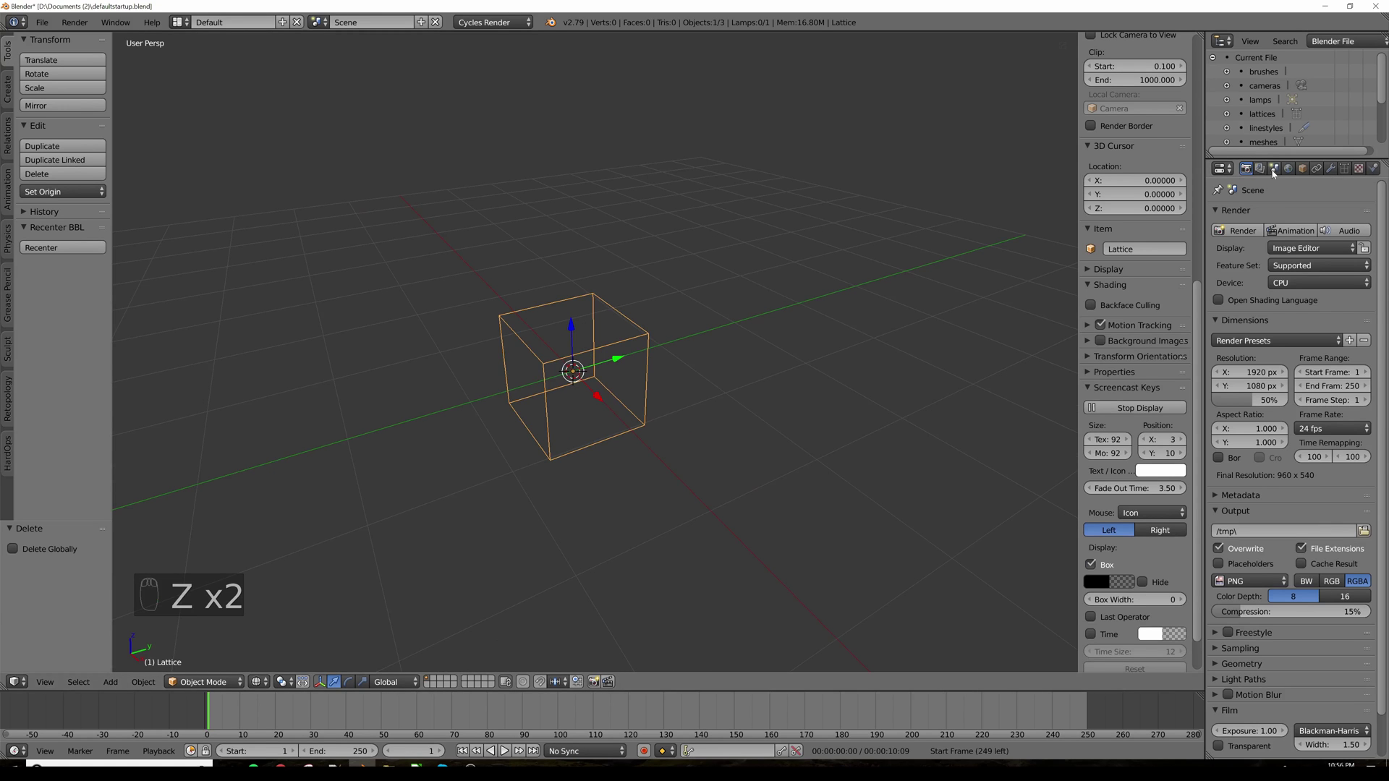
{"action": "left_click", "coordinate": [1344, 168]}
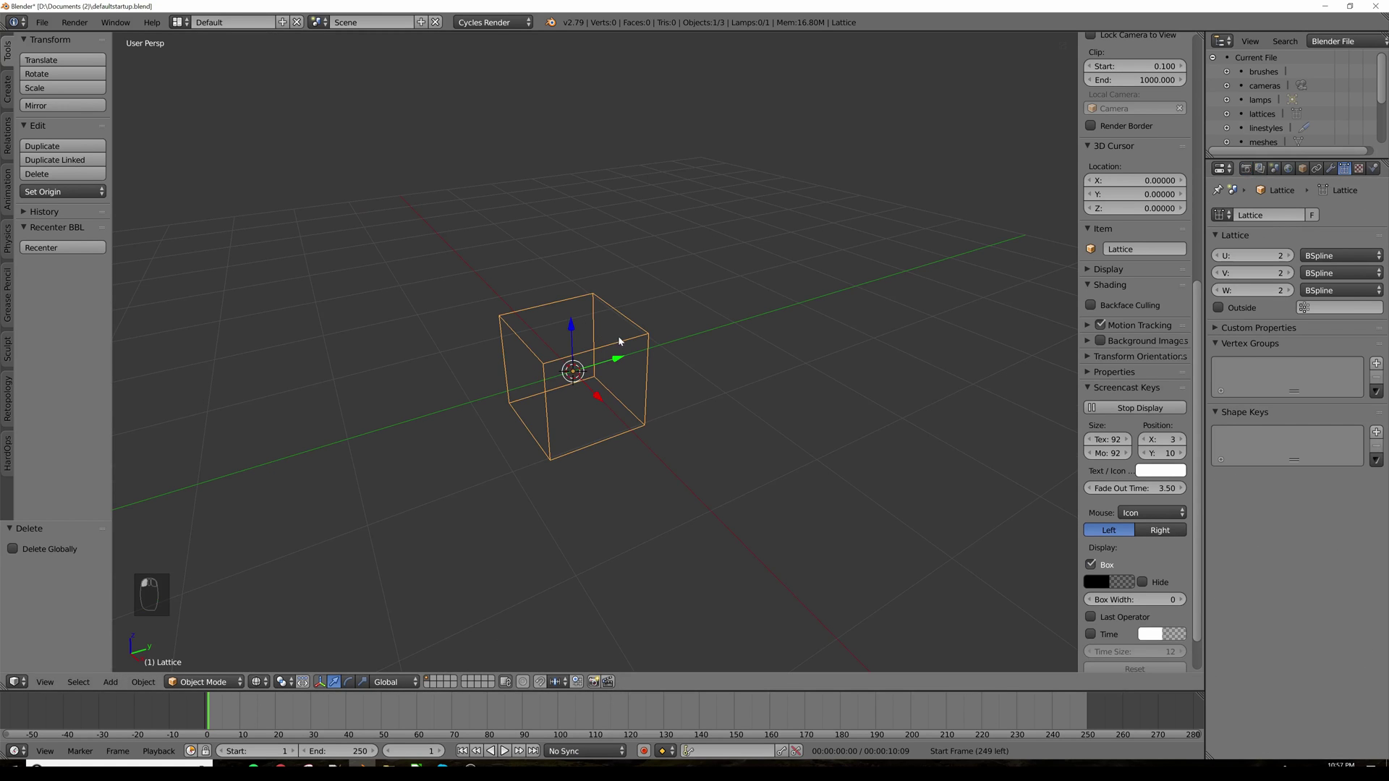
Step: Try moving the lattice and, in Edit Mode, one of its upper corner points, cancelling each move
{"action": "key", "text": "g"}
{"action": "right_click", "coordinate": [633, 326]}
{"action": "mouse_move", "coordinate": [619, 348]}
{"action": "middle_mouse_down"}
{"action": "mouse_move", "coordinate": [631, 329]}
{"action": "mouse_move", "coordinate": [640, 362]}
{"action": "middle_mouse_up"}
{"action": "scroll", "coordinate": [641, 339], "scroll_direction": "up", "scroll_amount": 3}
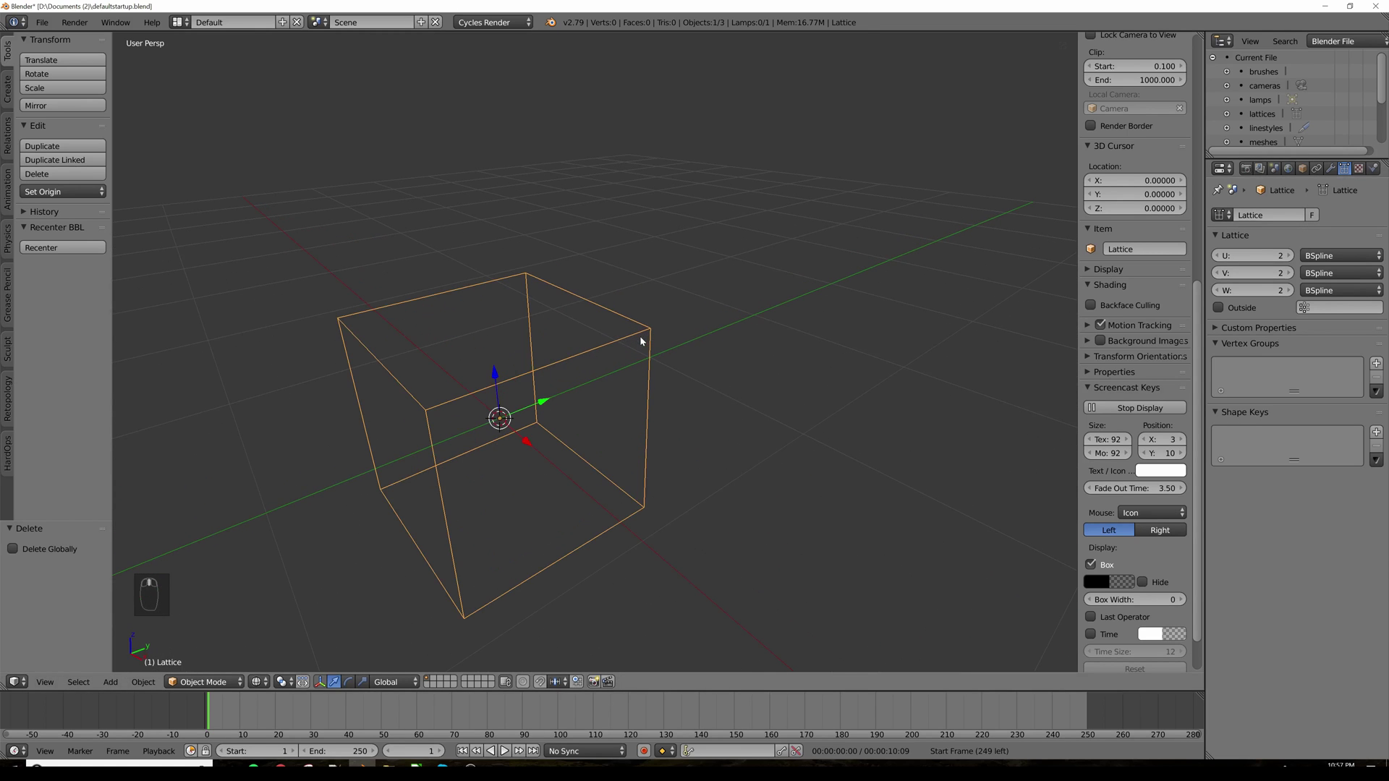
{"action": "key", "text": "Tab"}
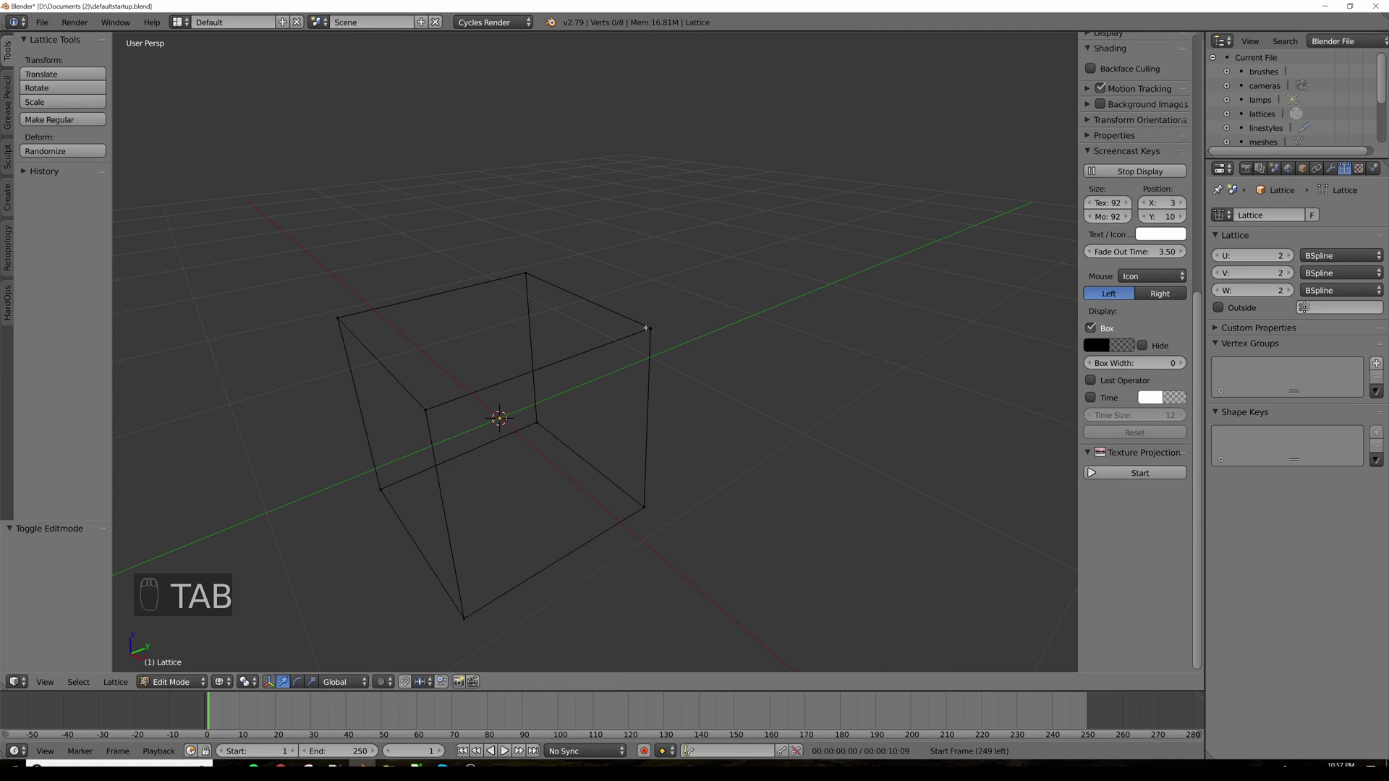
{"action": "right_click", "coordinate": [650, 328]}
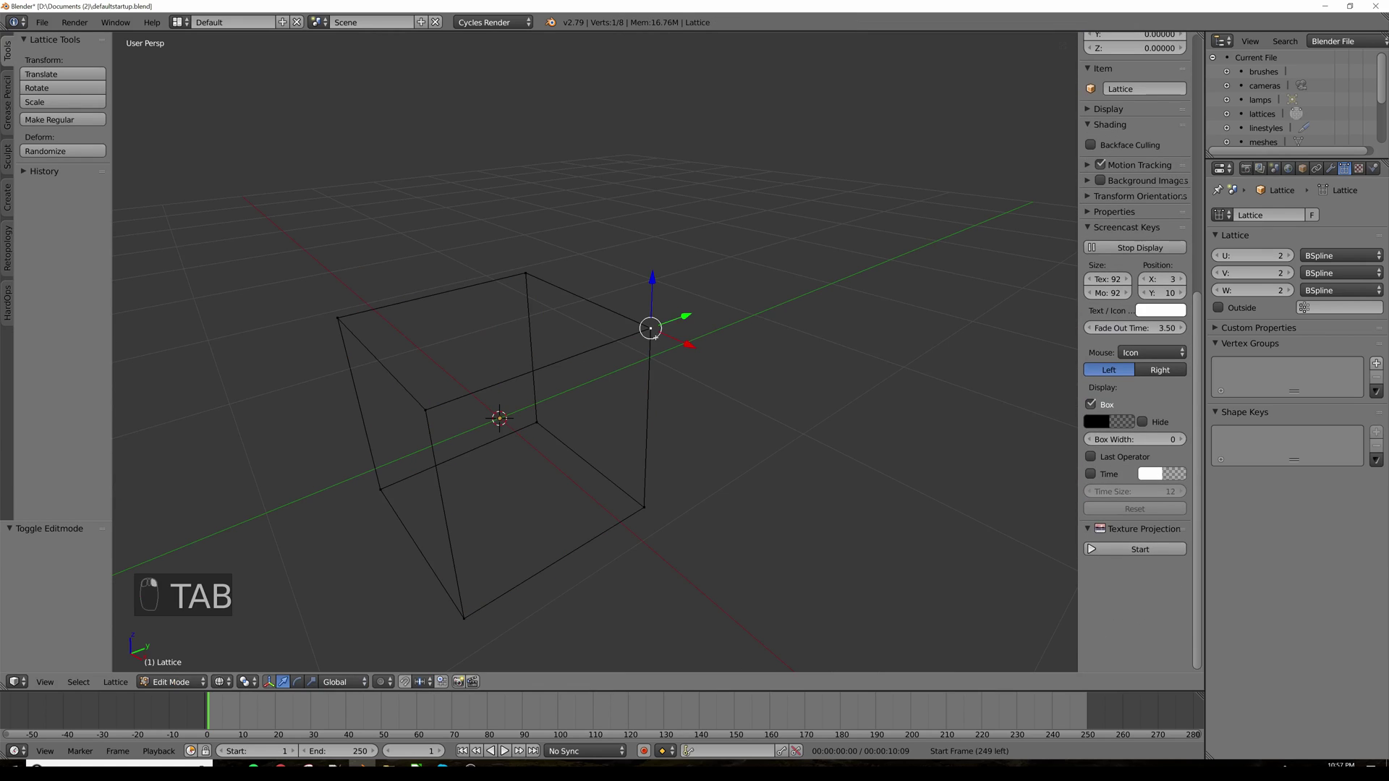
{"action": "right_click", "coordinate": [432, 411], "text": "shift"}
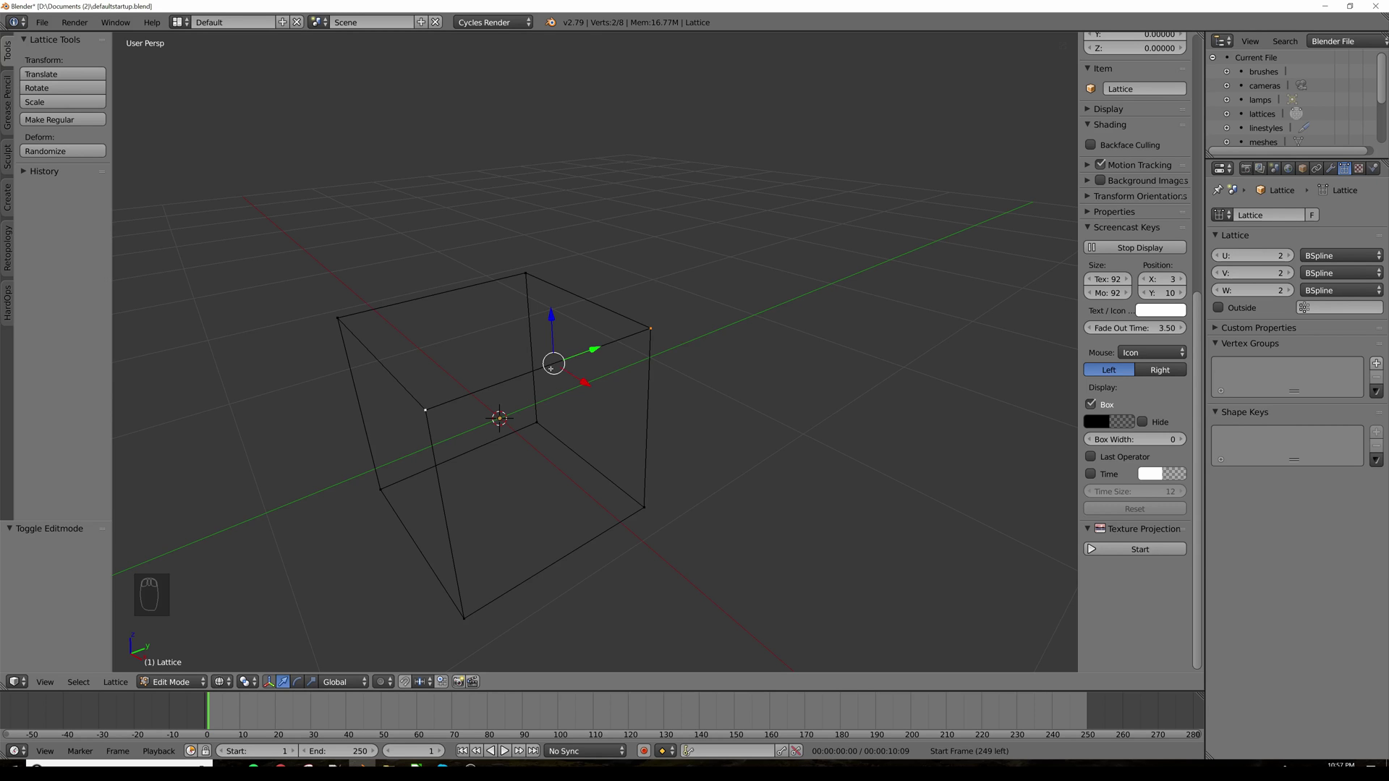
{"action": "right_click", "coordinate": [652, 329]}
{"action": "key", "text": "g"}
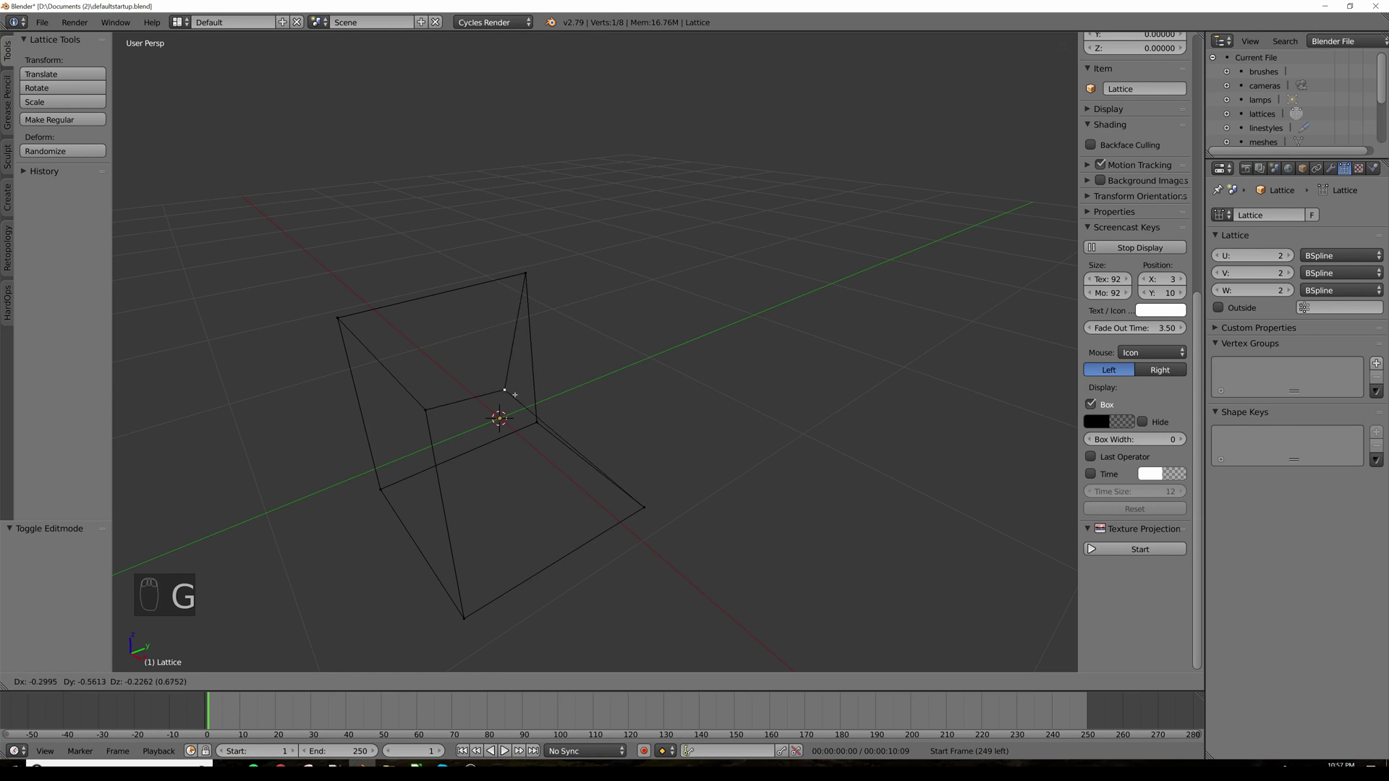
{"action": "right_click", "coordinate": [637, 360]}
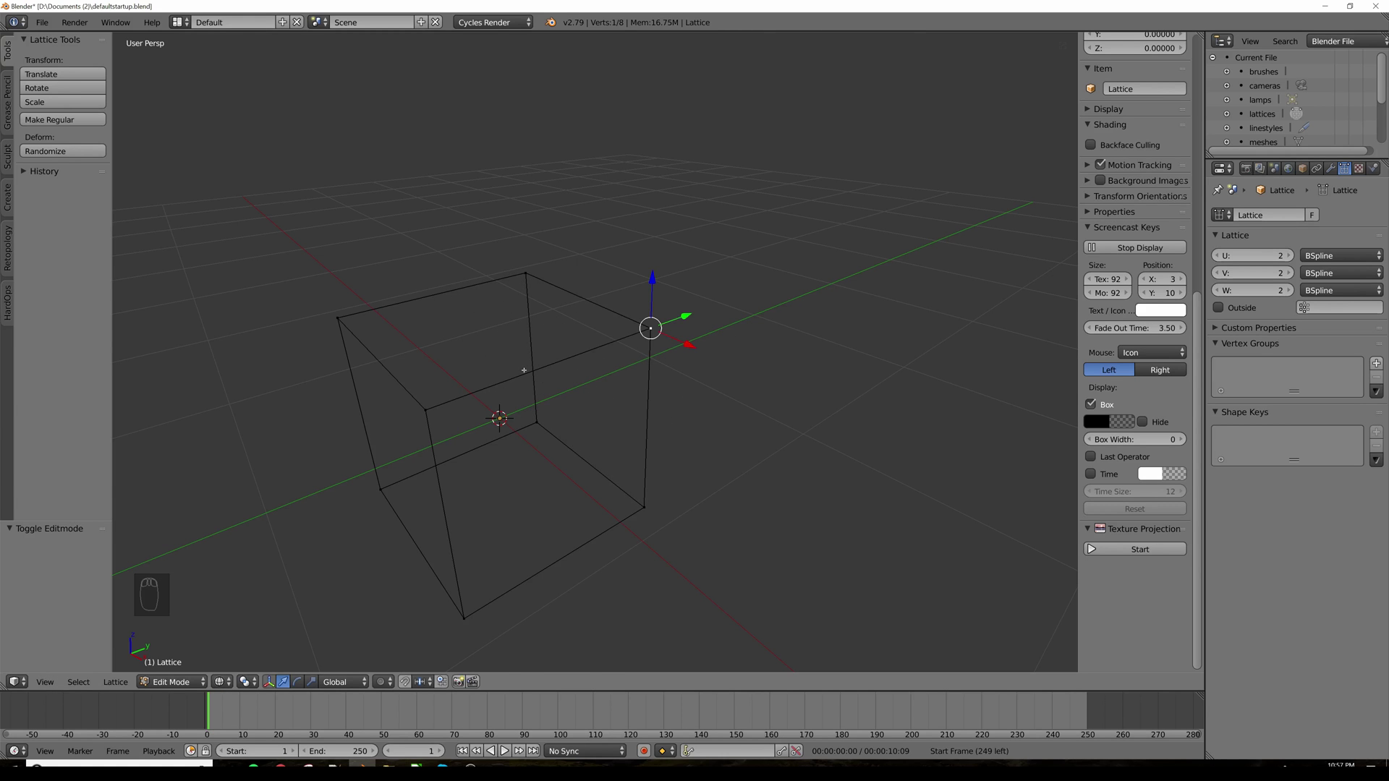
{"action": "key", "text": "Tab"}
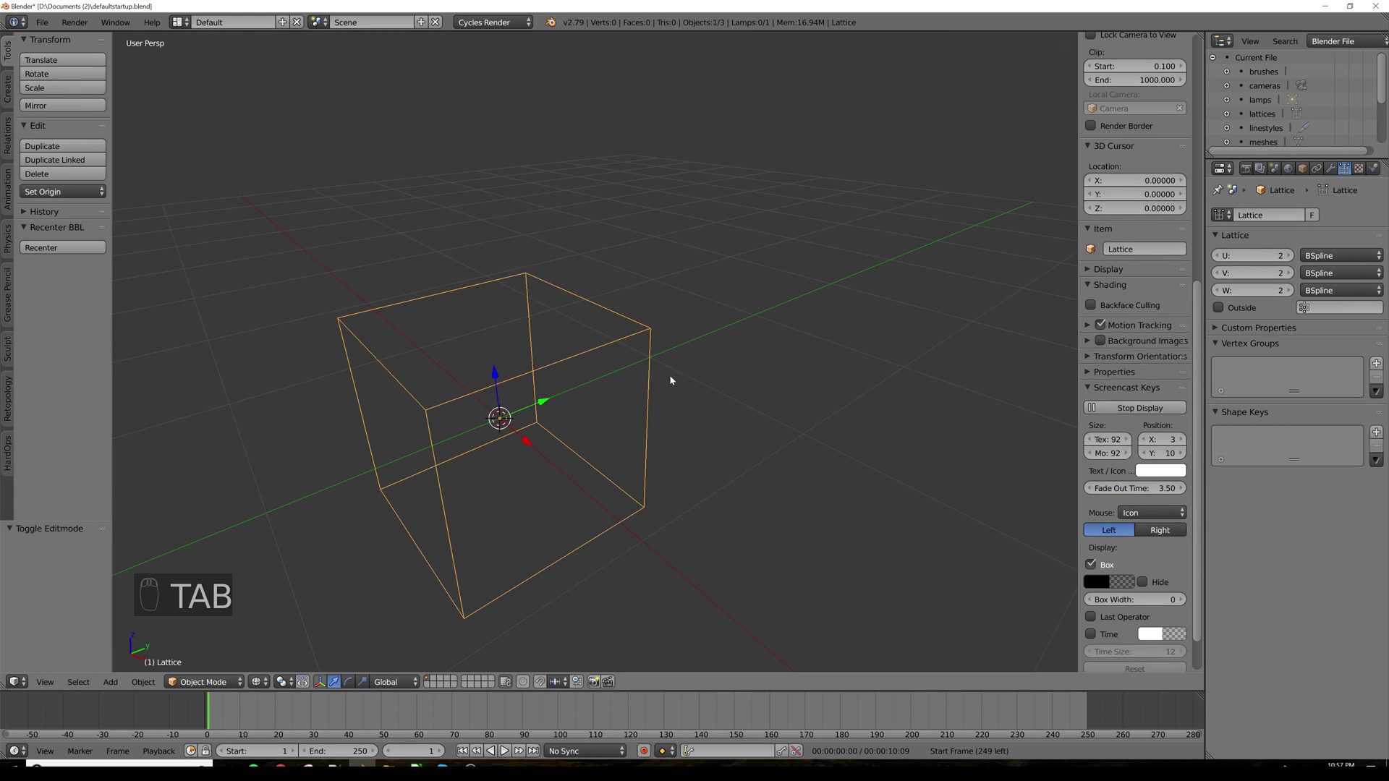
Step: Set the lattice's U, V and W resolution to 3 each
{"action": "left_click", "coordinate": [1288, 256]}
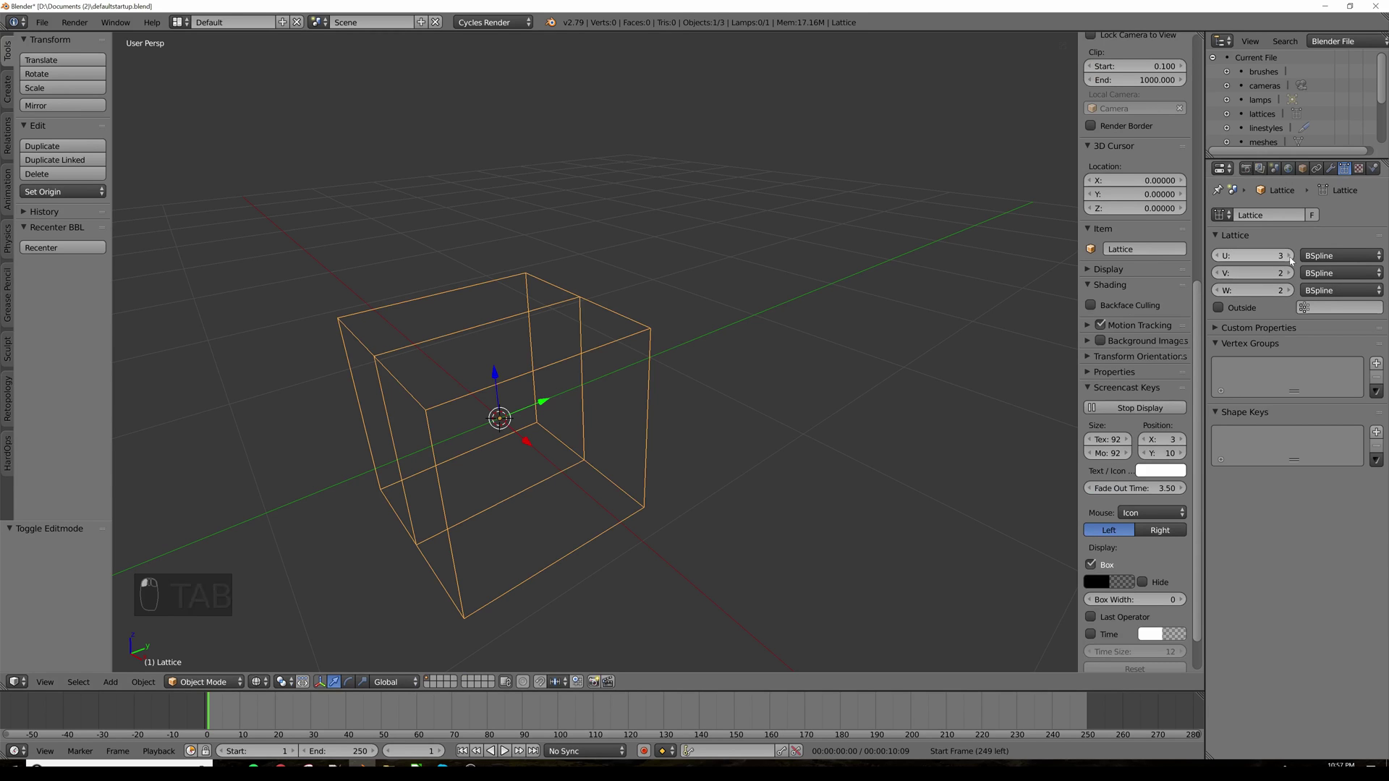
{"action": "left_click", "coordinate": [1288, 274]}
{"action": "left_click", "coordinate": [1288, 291]}
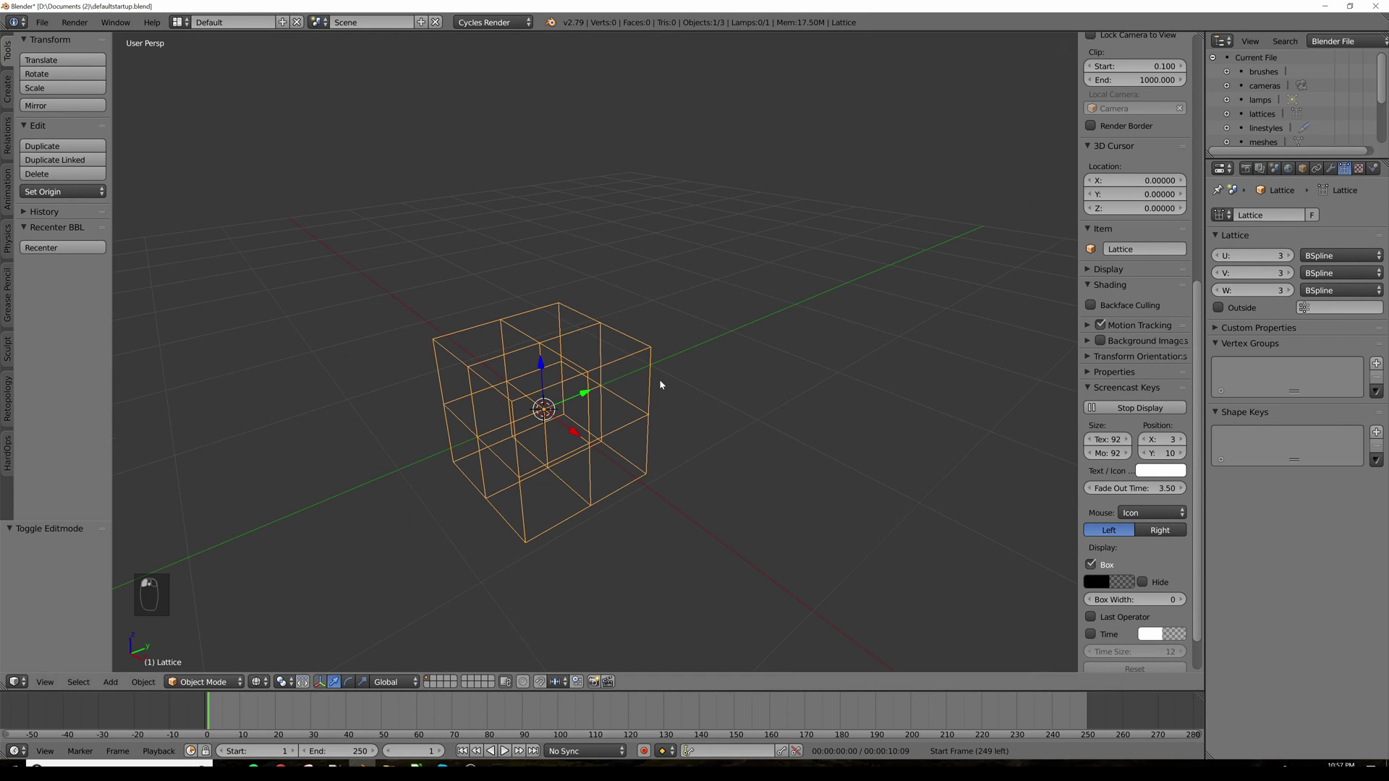
{"action": "scroll", "coordinate": [658, 379], "scroll_direction": "down", "scroll_amount": 2}
Step: Check the interpolation types offered for the lattice's U direction, and delete the lattice
{"action": "left_click", "coordinate": [1346, 256]}
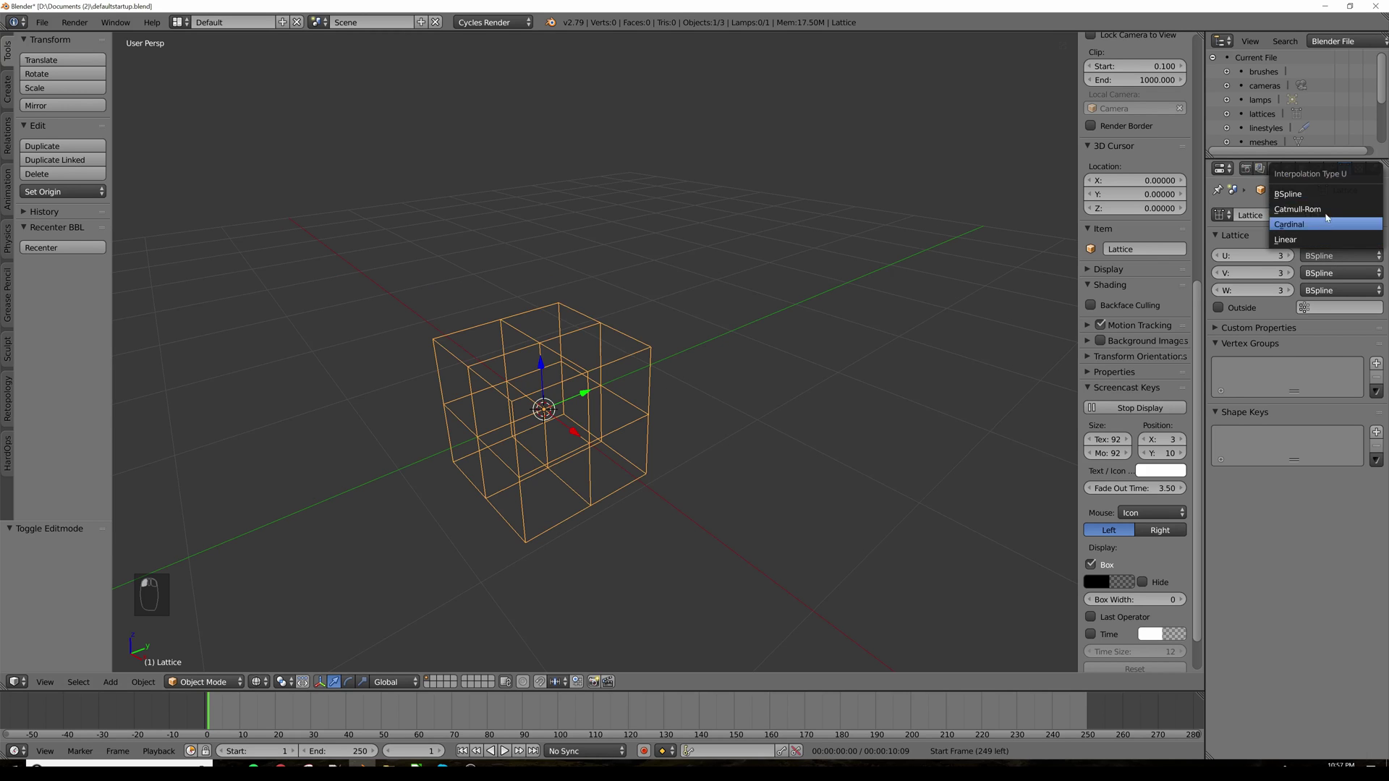
{"action": "key", "text": "x"}
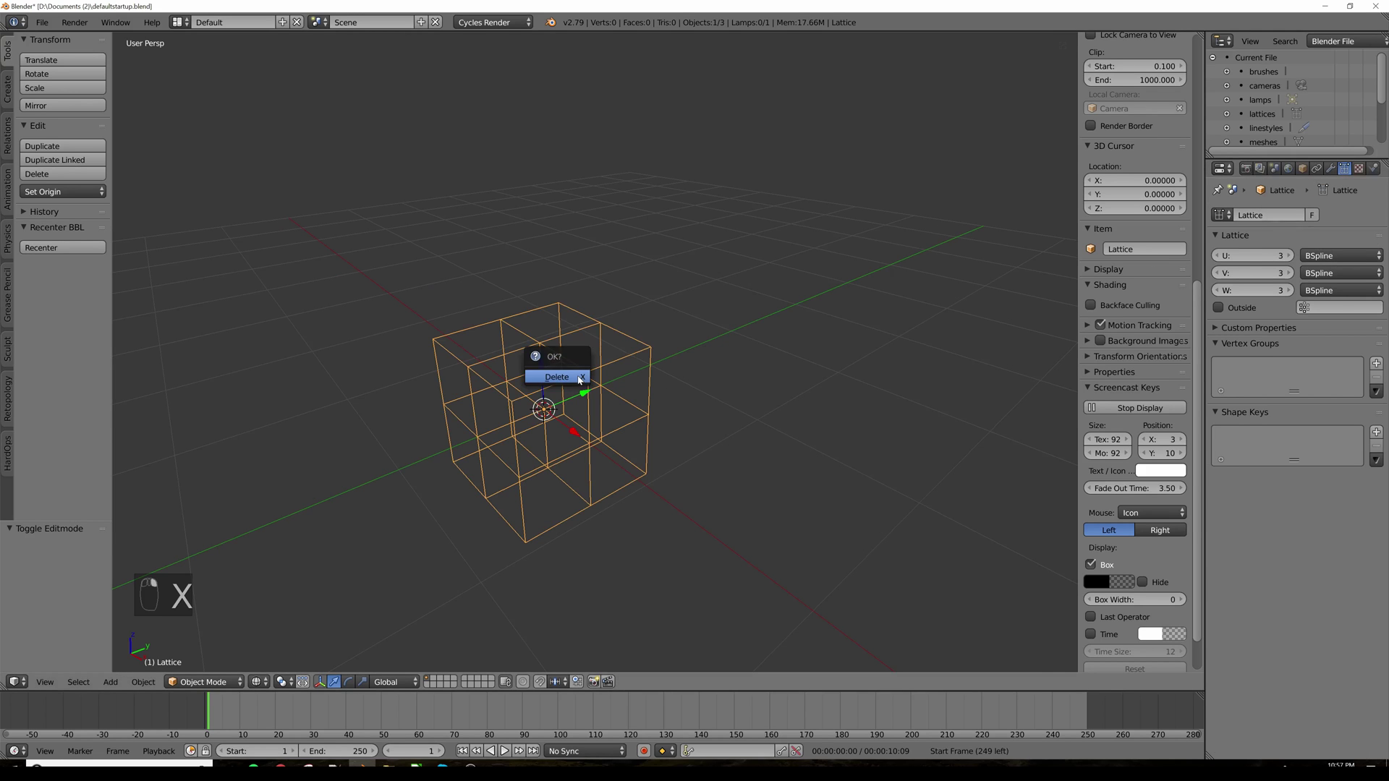
{"action": "left_click", "coordinate": [577, 375]}
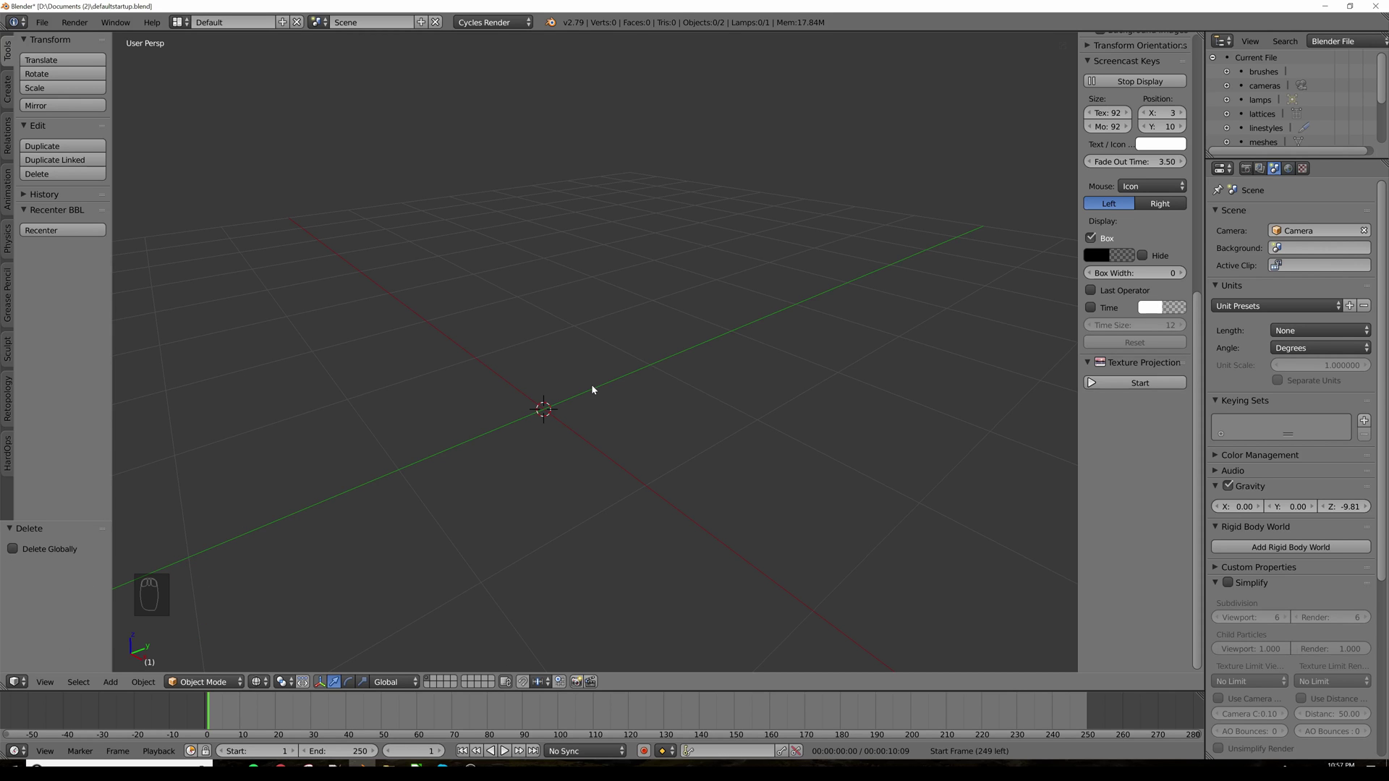
Step: Add a new mesh cube at the scene origin
{"action": "key", "text": "shift+a"}
{"action": "mouse_move", "coordinate": [510, 244]}
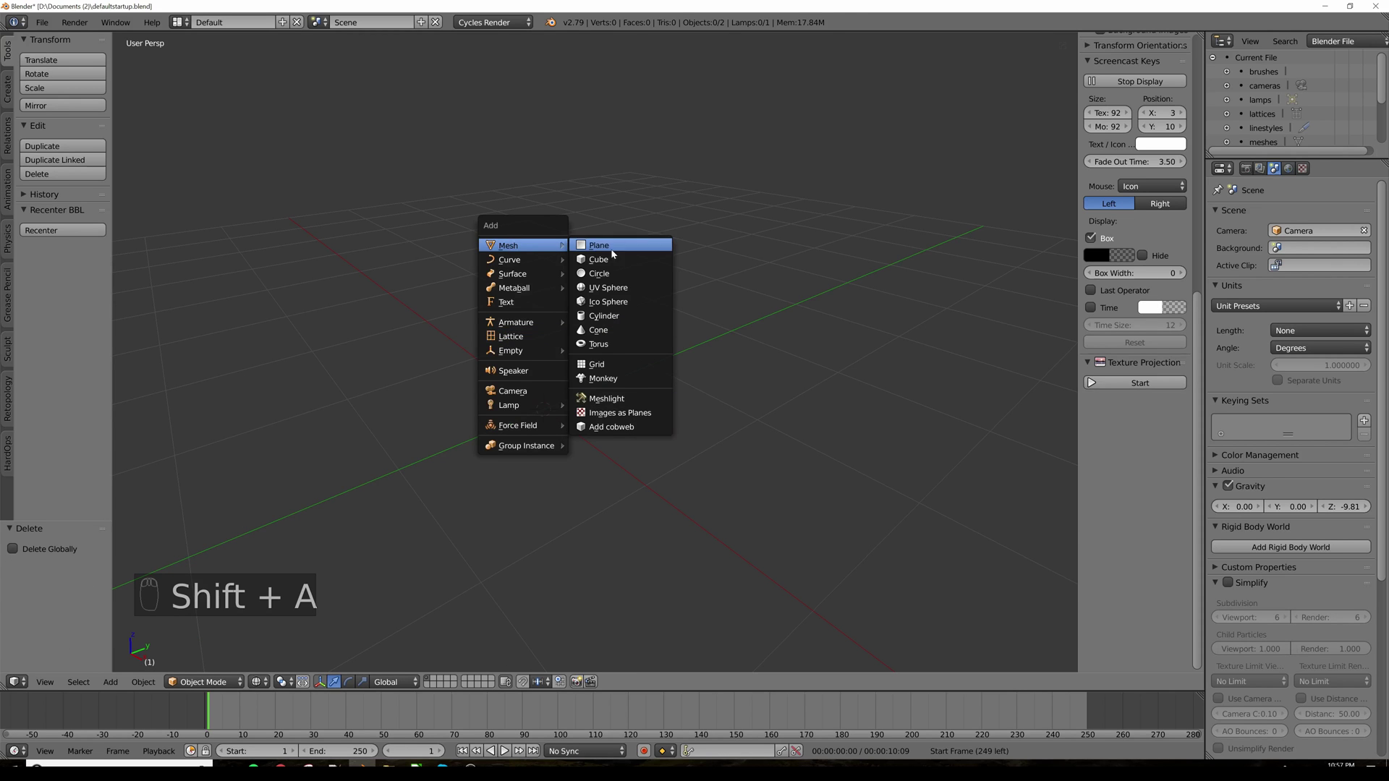
{"action": "left_click", "coordinate": [614, 258]}
{"action": "scroll", "coordinate": [608, 286], "scroll_direction": "down", "scroll_amount": 2}
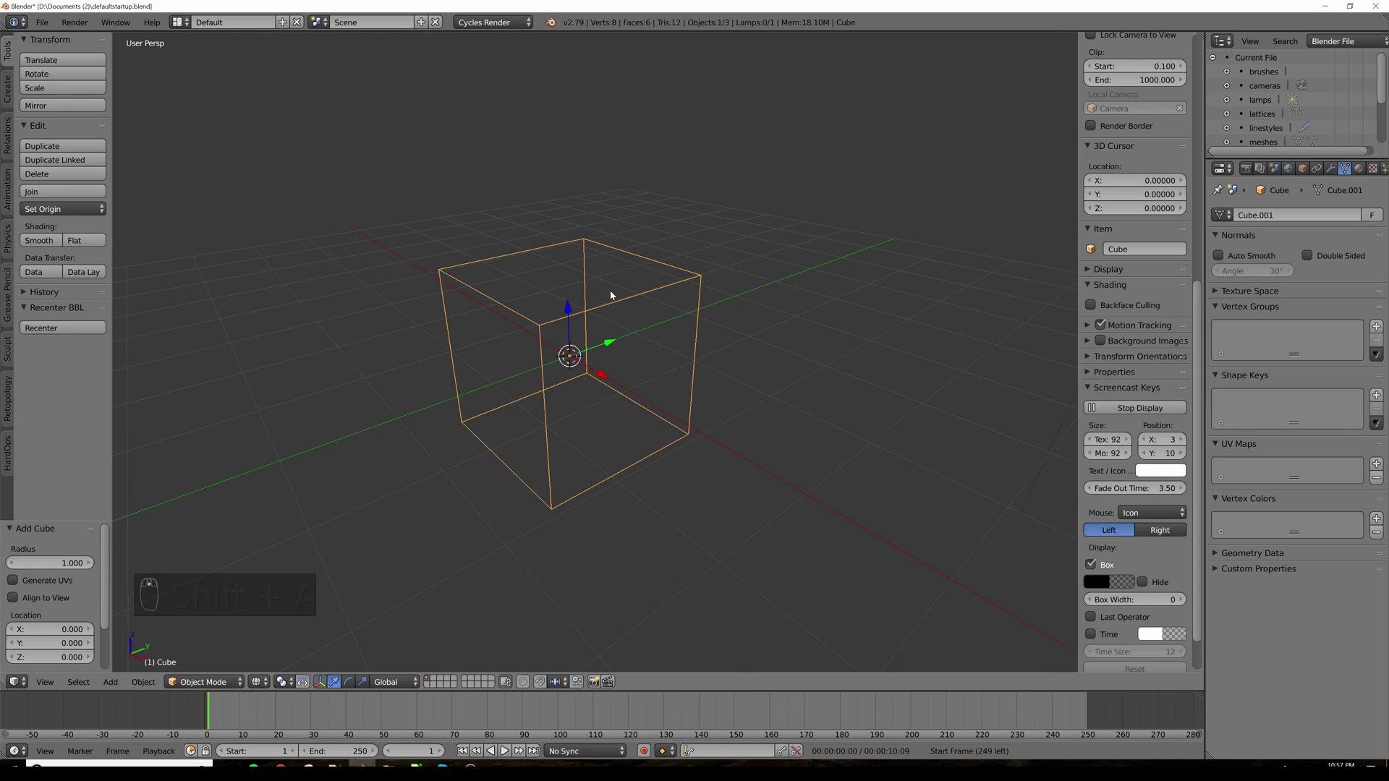
Step: In Edit Mode with solid shading, cut one centred vertical edge loop through the cube across the Y axis
{"action": "key", "text": "Tab"}
{"action": "key", "text": "z"}
{"action": "key", "text": "ctrl+r"}
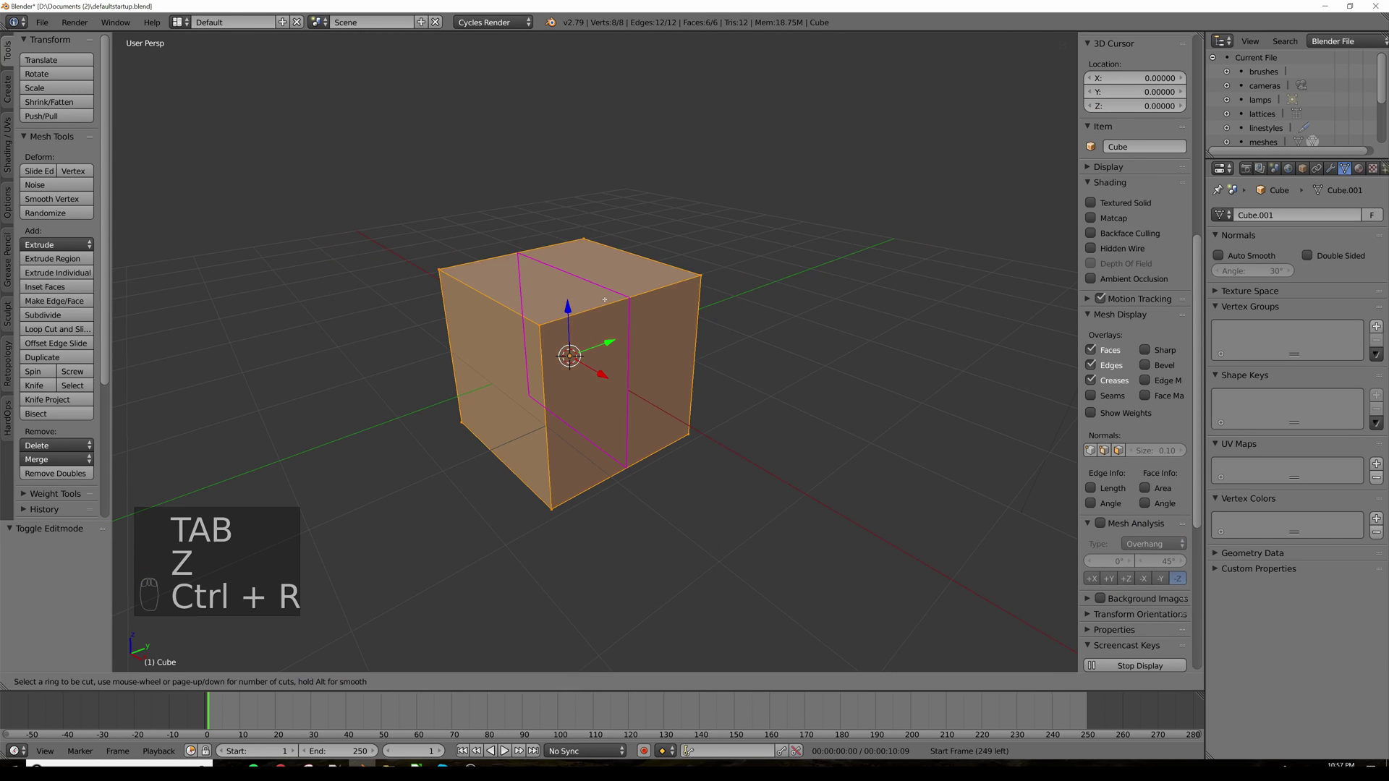
{"action": "left_click", "coordinate": [606, 321]}
{"action": "right_click", "coordinate": [606, 321]}
Step: Raise the cube's middle top edge about 0.55 along Z to form a roof ridge
{"action": "key", "text": "ctrl+Tab"}
{"action": "left_click", "coordinate": [570, 268]}
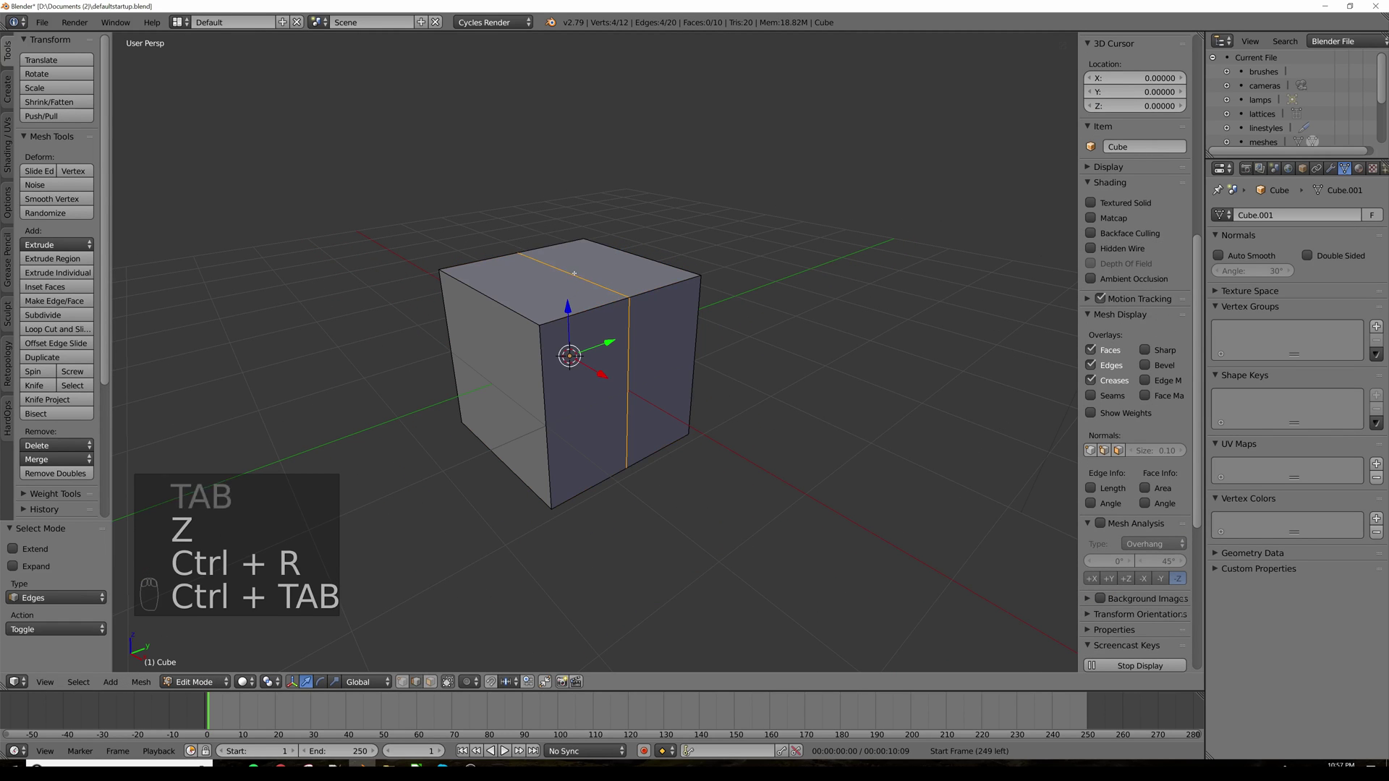
{"action": "right_click", "coordinate": [571, 275]}
{"action": "key", "text": "g"}
{"action": "key", "text": "z"}
{"action": "left_click", "coordinate": [575, 218]}
Step: Cut a horizontal edge loop around the house and slide it up to just below the roof
{"action": "key", "text": "ctrl+r"}
{"action": "left_click", "coordinate": [615, 390]}
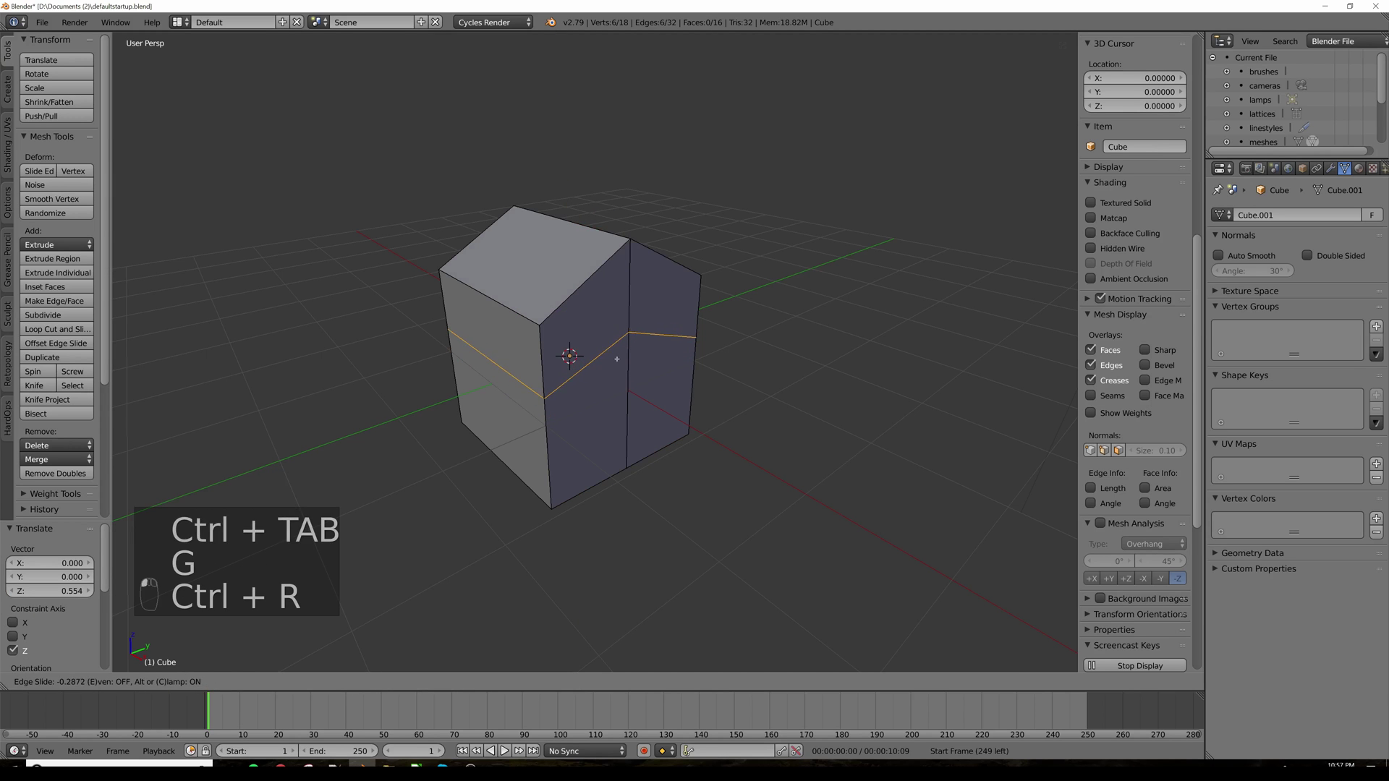
{"action": "left_click", "coordinate": [606, 302]}
Step: Extrude the four narrow faces under both gables outward as roof overhangs, scaling them about 1.37 along X
{"action": "key", "text": "ctrl+Tab"}
{"action": "left_click", "coordinate": [603, 314]}
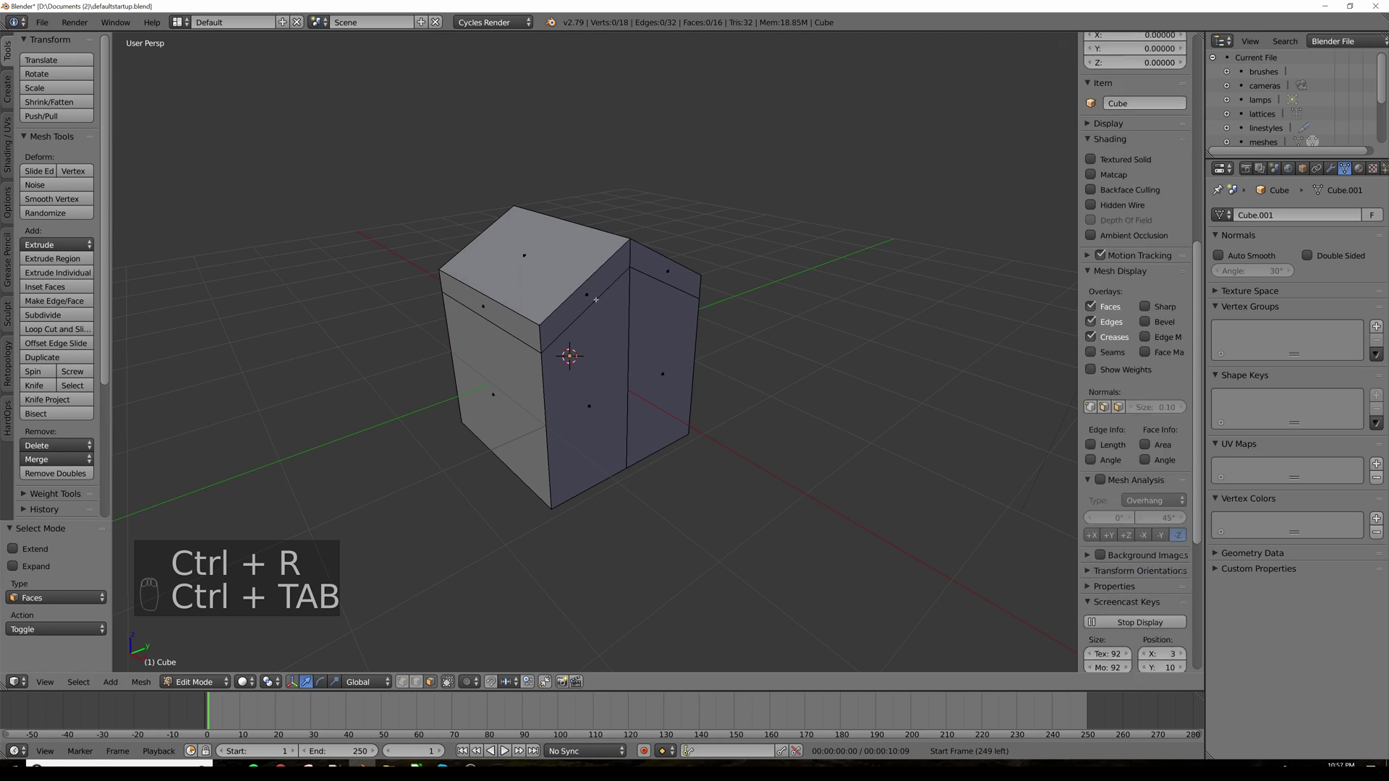
{"action": "right_click", "coordinate": [587, 296]}
{"action": "right_click", "coordinate": [660, 270], "text": "shift"}
{"action": "middle_click_drag", "start_coordinate": [290, 350], "coordinate": [648, 335]}
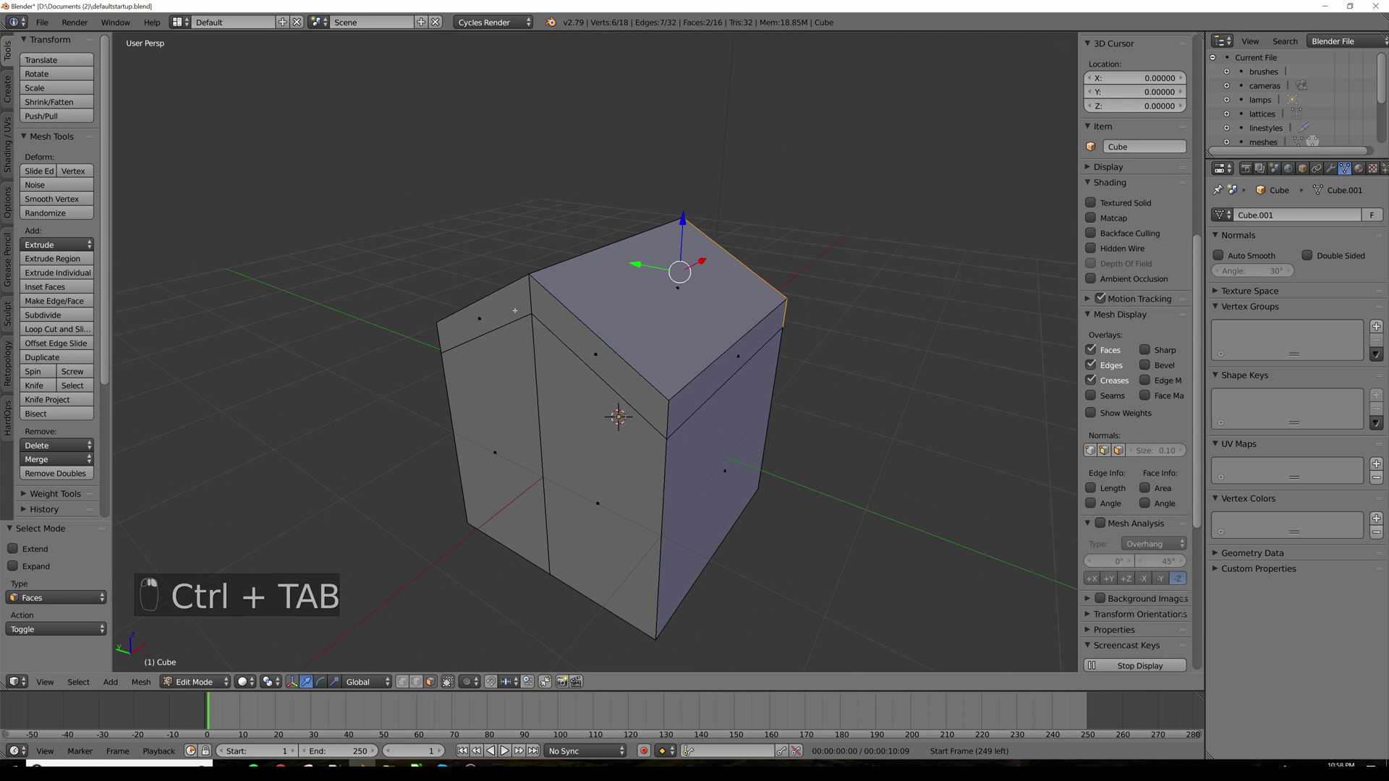
{"action": "right_click", "coordinate": [489, 320], "text": "shift"}
{"action": "right_click", "coordinate": [596, 350], "text": "shift"}
{"action": "middle_click_drag", "start_coordinate": [787, 368], "coordinate": [736, 345]}
{"action": "key", "text": "e"}
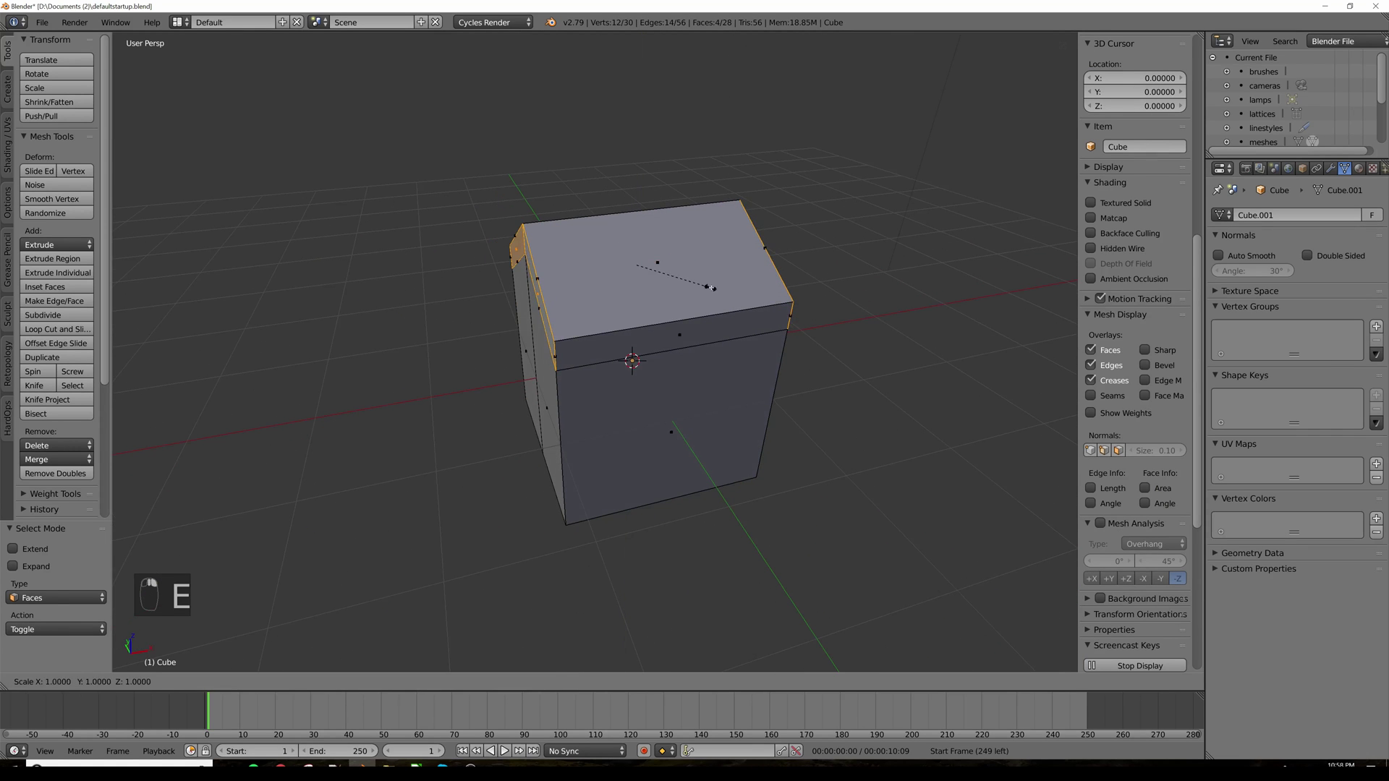
{"action": "key", "text": "s"}
{"action": "key", "text": "x"}
{"action": "left_click", "coordinate": [740, 288]}
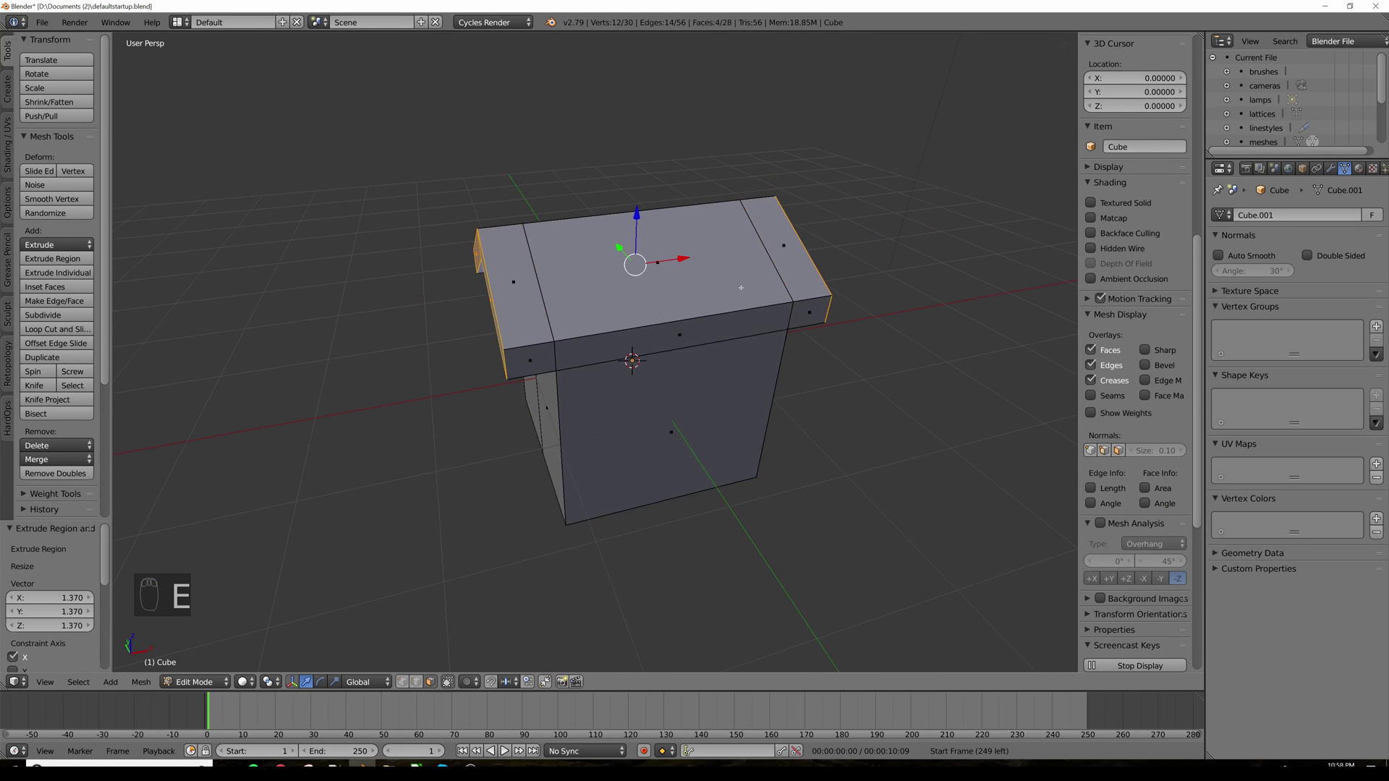
Step: Return to Object Mode and raise the house about 1 unit along Z to rest on the grid
{"action": "middle_click_drag", "start_coordinate": [753, 300], "coordinate": [837, 365]}
{"action": "key", "text": "Tab"}
{"action": "key", "text": "g"}
{"action": "key", "text": "z"}
{"action": "left_click", "coordinate": [849, 354]}
Step: Add a lattice and raise it along Z in the front wireframe view to about the house's mid-height
{"action": "key", "text": "shift+a"}
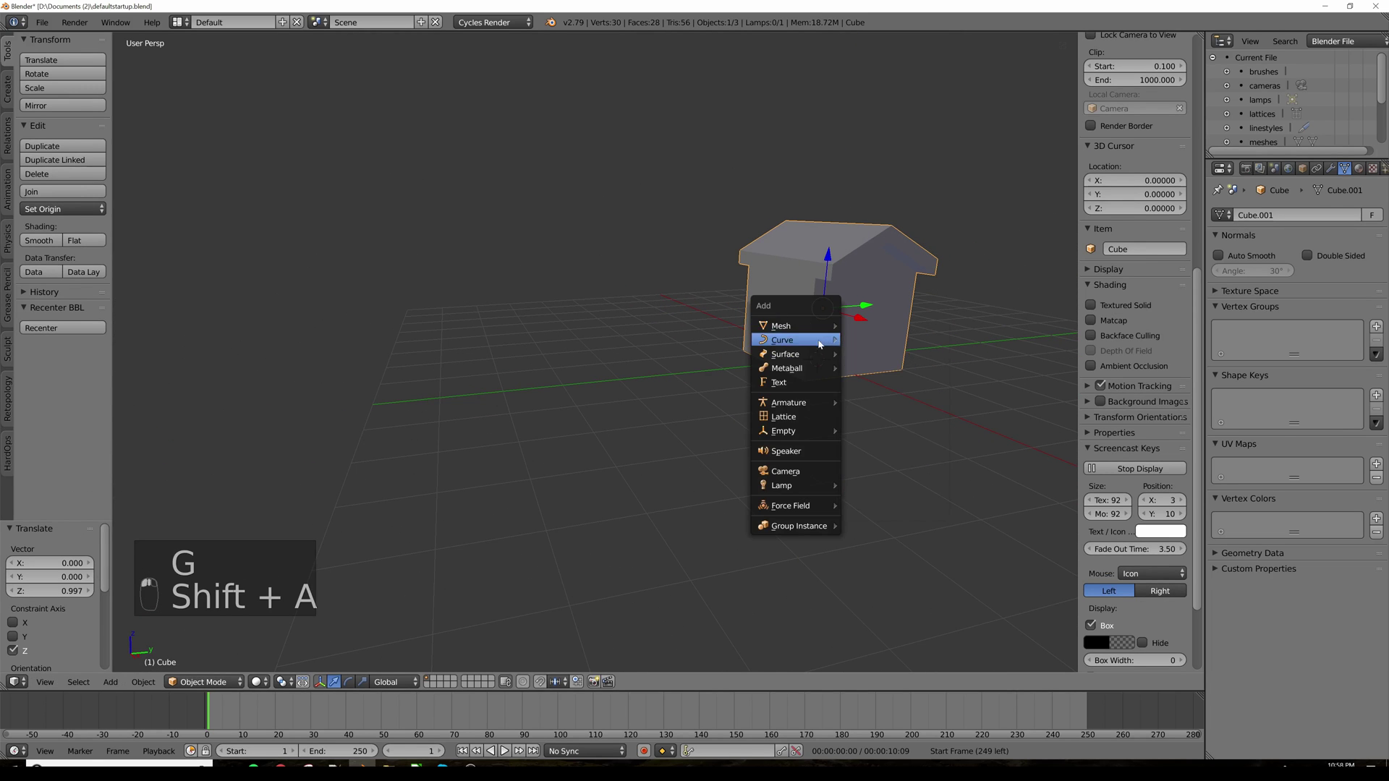
{"action": "left_click", "coordinate": [812, 411]}
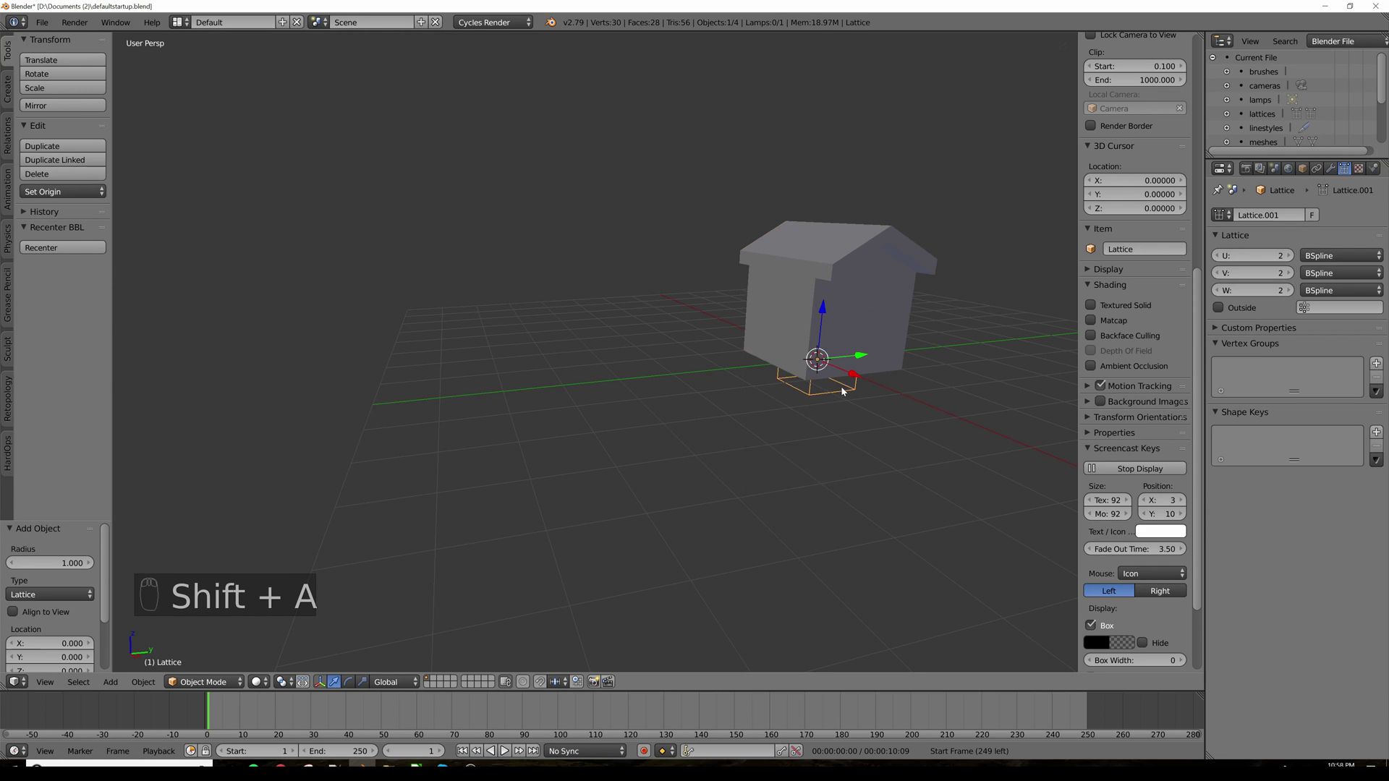
{"action": "key", "text": "KP_1"}
{"action": "key", "text": "g"}
{"action": "key", "text": "z"}
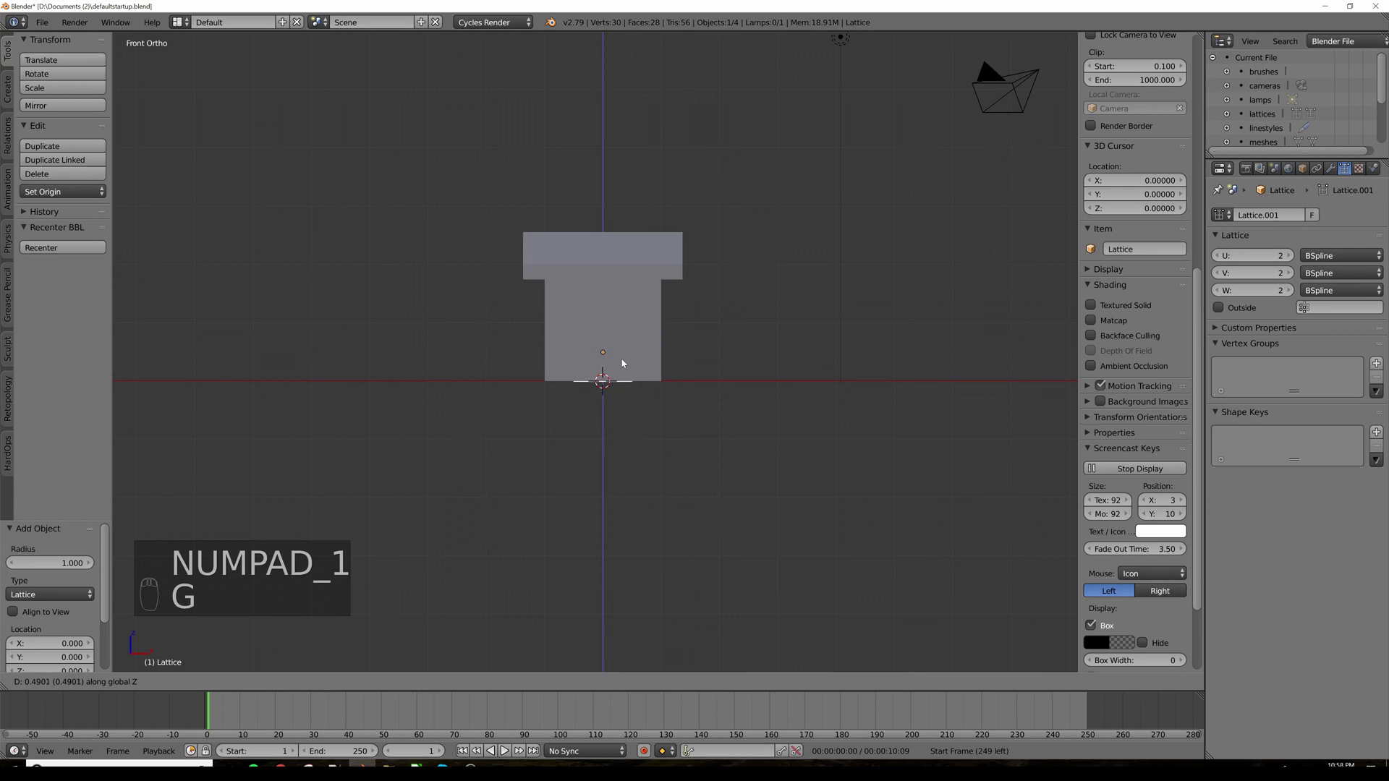
{"action": "right_click", "coordinate": [628, 383]}
{"action": "key", "text": "z"}
{"action": "key", "text": "g"}
{"action": "key", "text": "z"}
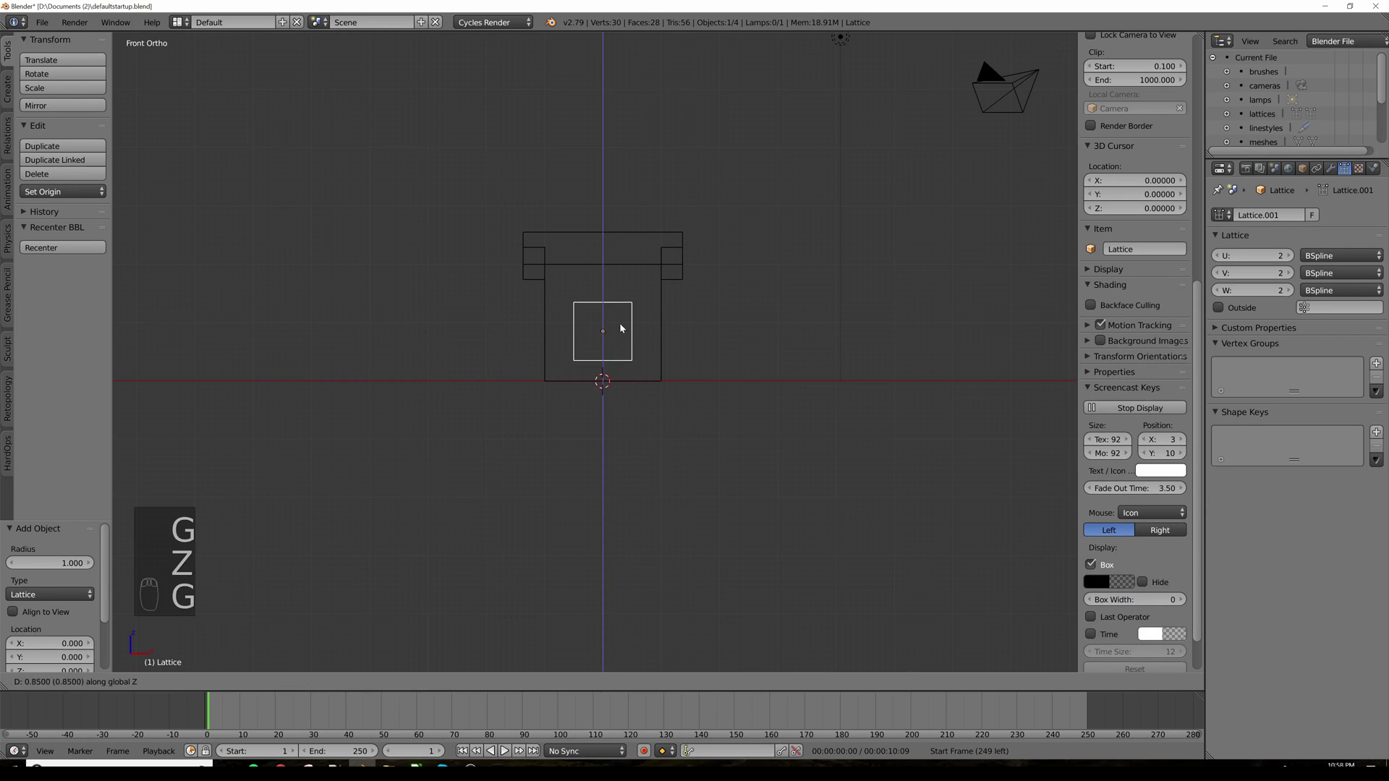
{"action": "left_click", "coordinate": [620, 318]}
Step: Scale the lattice uniformly by about 2.96 to enclose the house, and raise it about 0.07 along Z
{"action": "key", "text": "s"}
{"action": "left_click", "coordinate": [655, 334]}
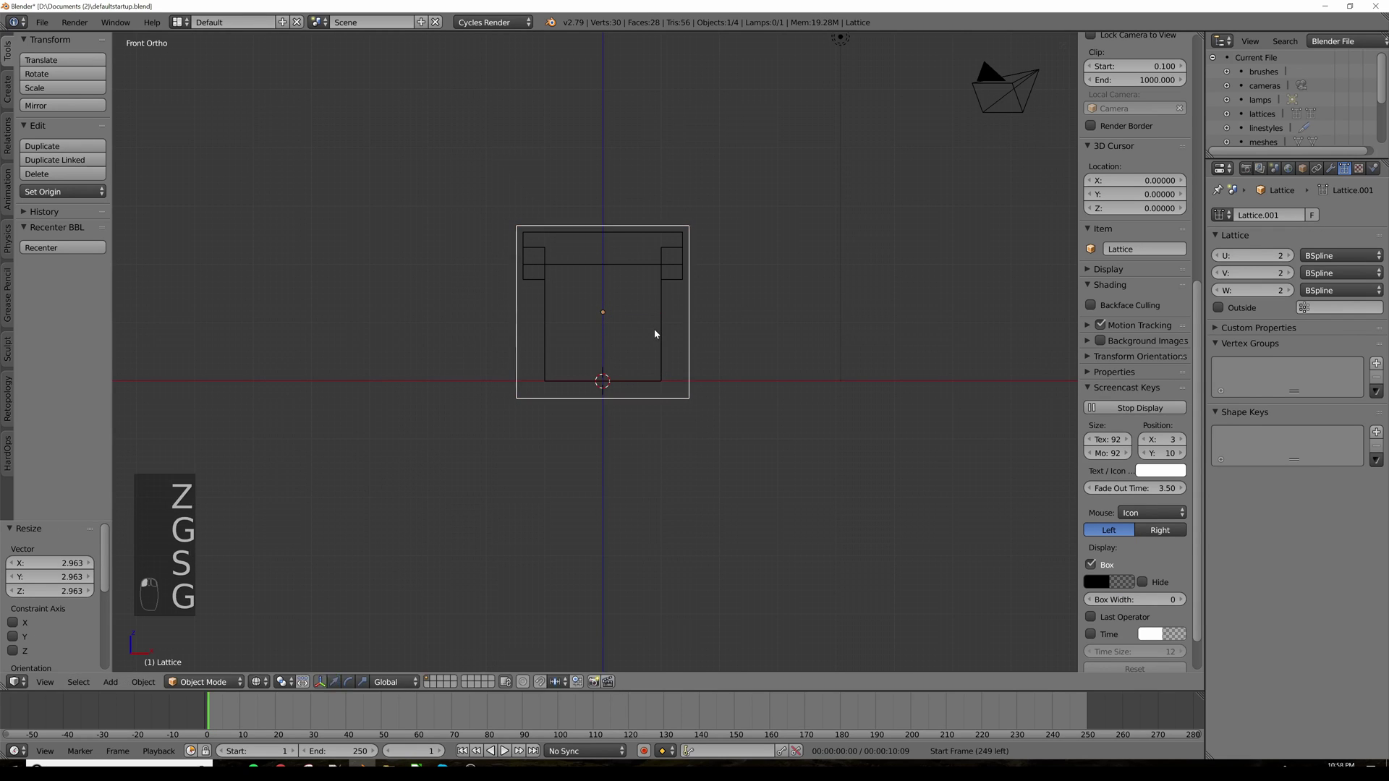
{"action": "key", "text": "g"}
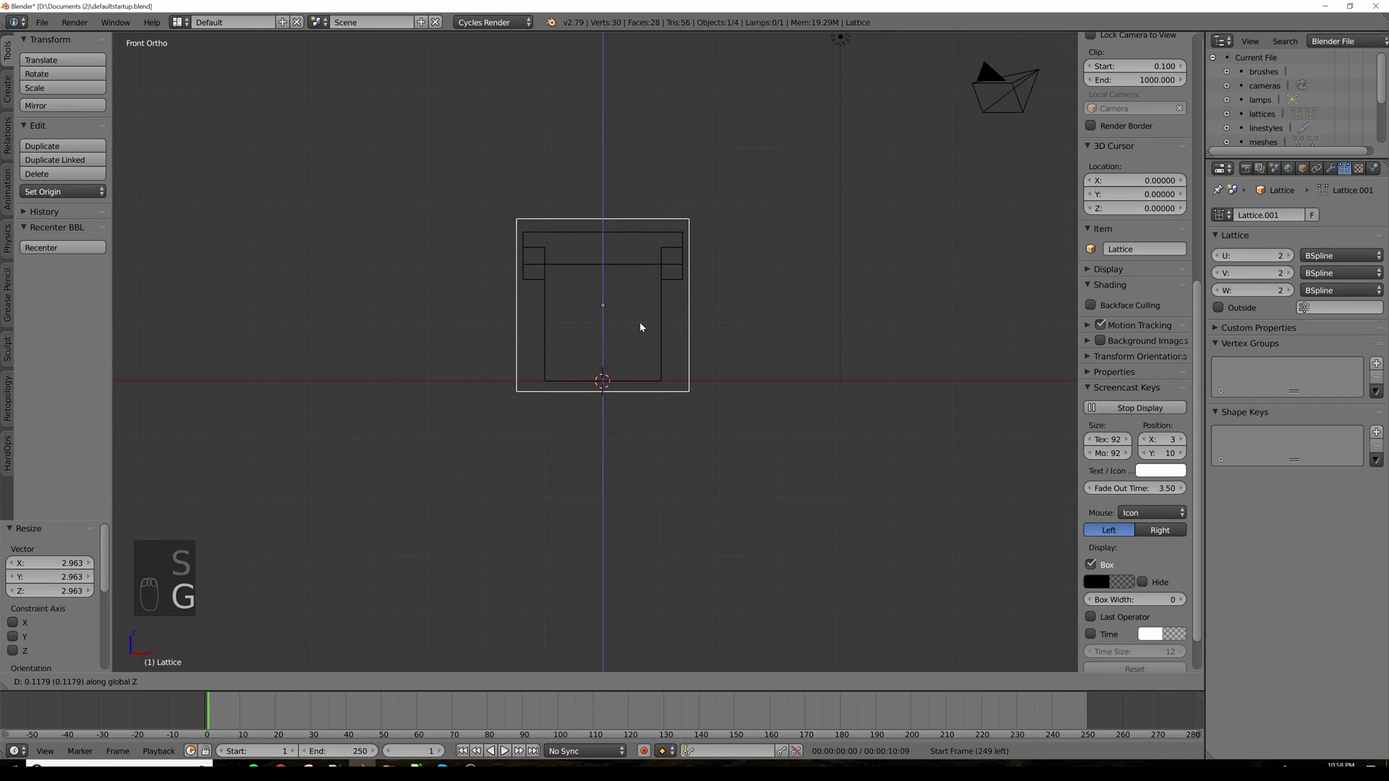
{"action": "left_click", "coordinate": [680, 334]}
Step: Fit the lattice more tightly around the house by scaling it about 0.956 along Z and 0.743 along Y
{"action": "key", "text": "s"}
{"action": "key", "text": "z"}
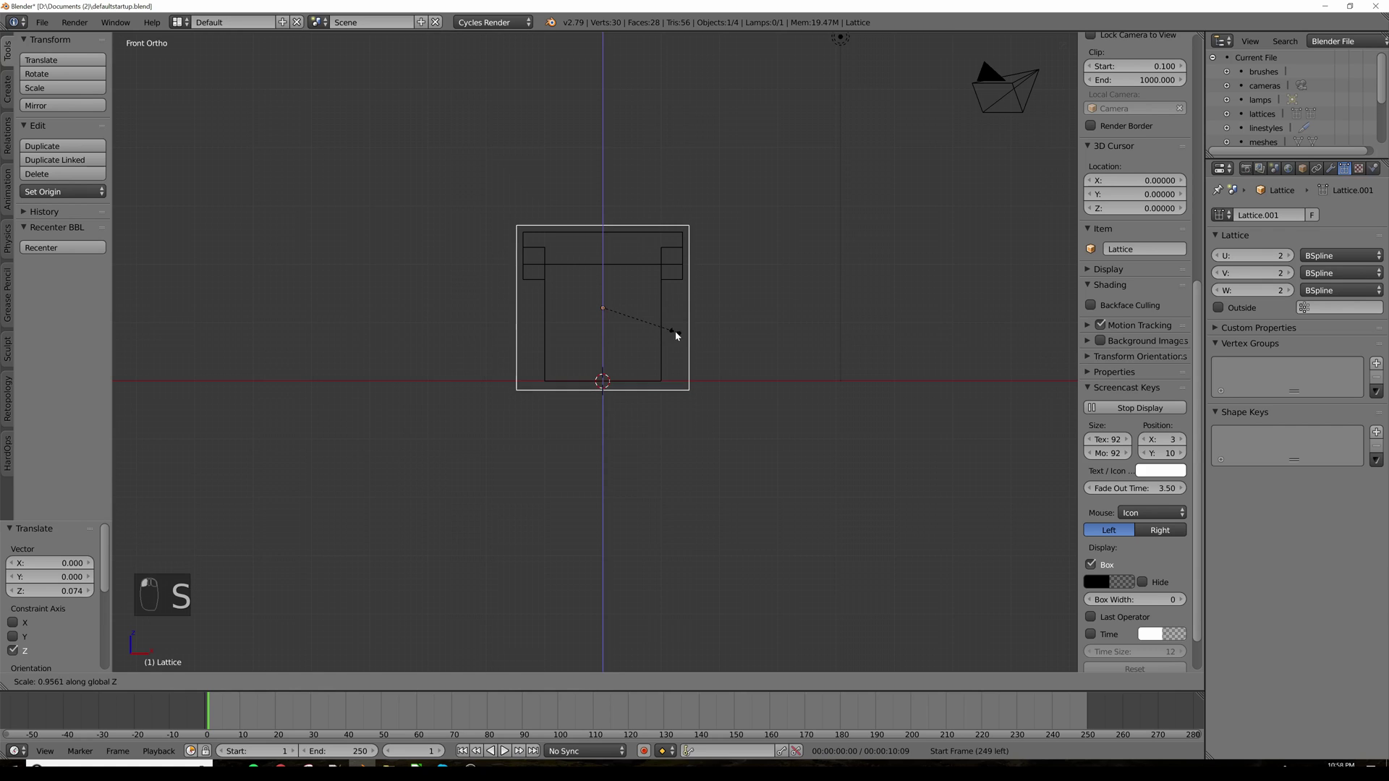
{"action": "left_click", "coordinate": [676, 335]}
{"action": "key", "text": "KP_3"}
{"action": "key", "text": "KP_Enter"}
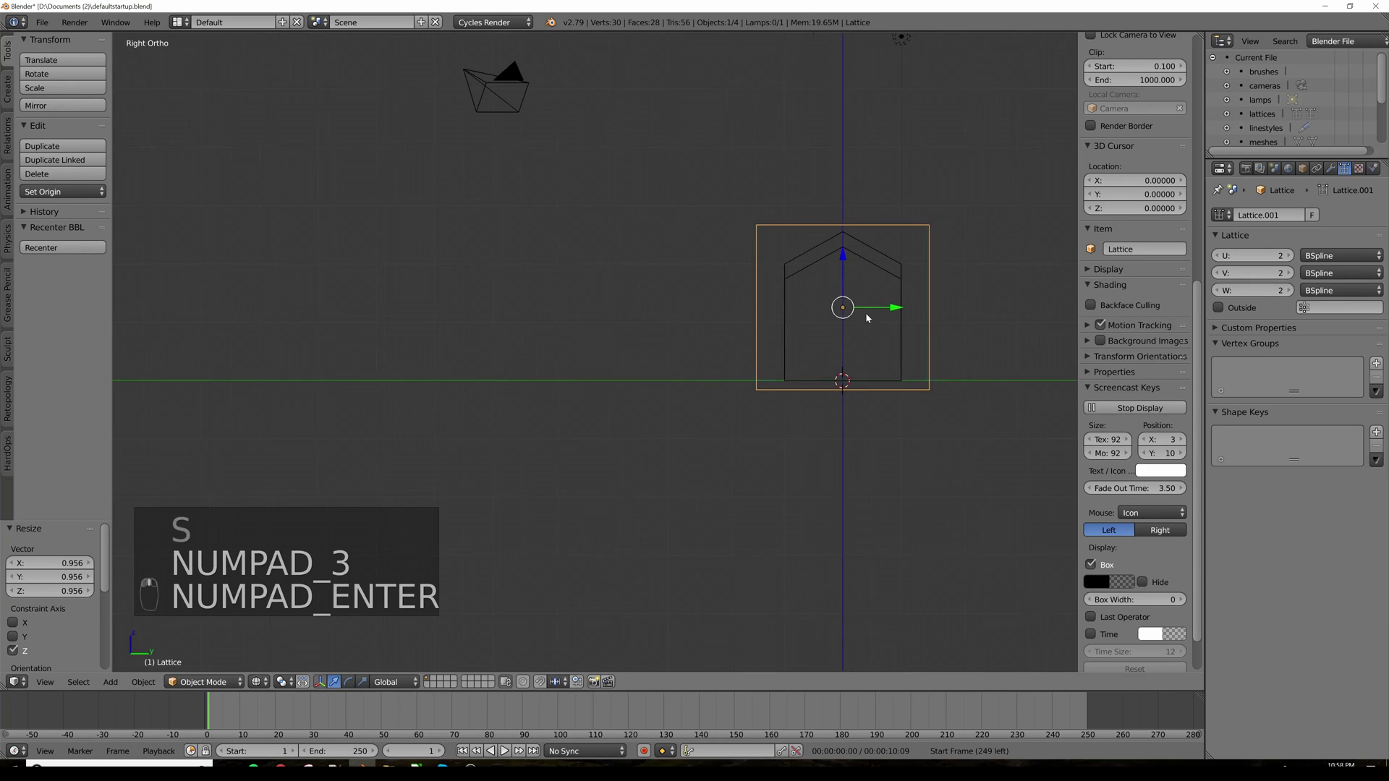
{"action": "middle_click_drag", "start_coordinate": [866, 314], "coordinate": [686, 289], "text": "shift"}
{"action": "key", "text": "s"}
{"action": "key", "text": "y"}
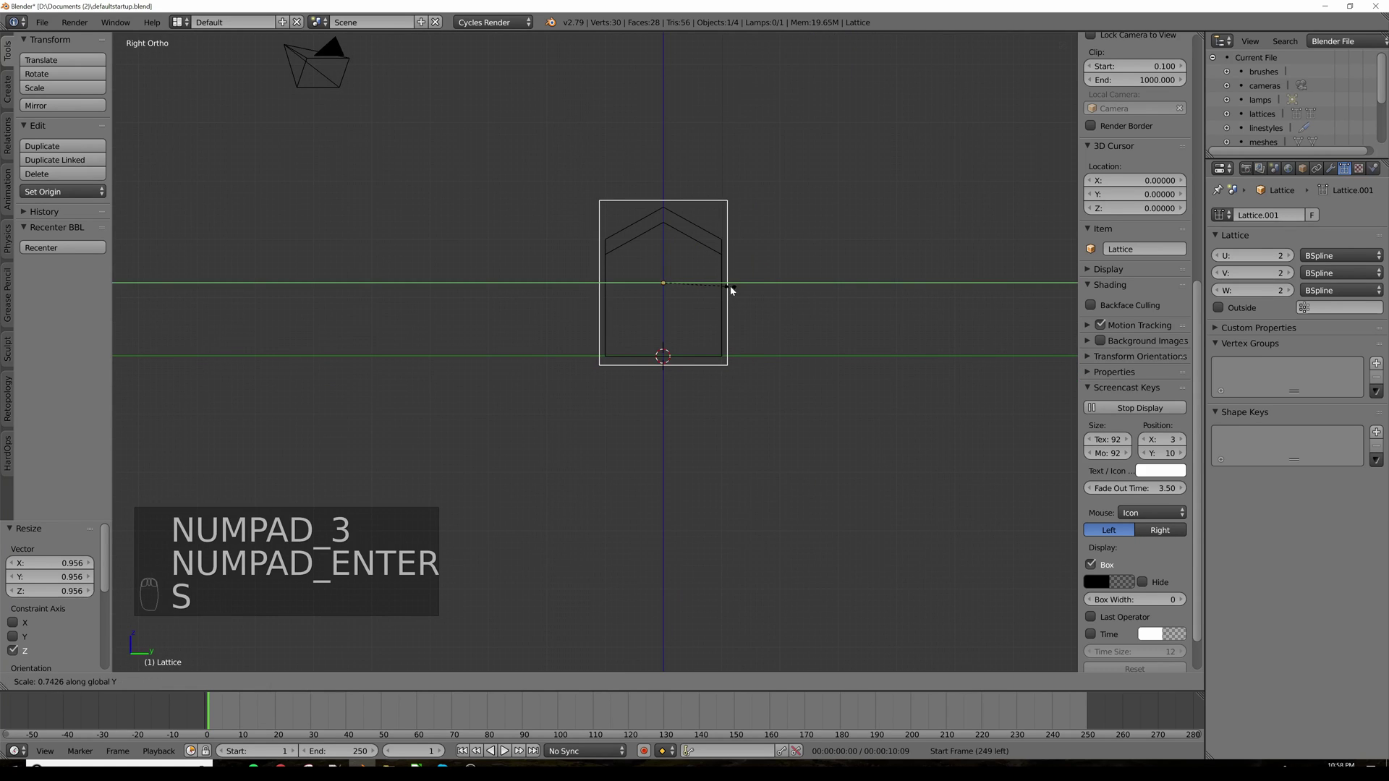
{"action": "left_click", "coordinate": [730, 286]}
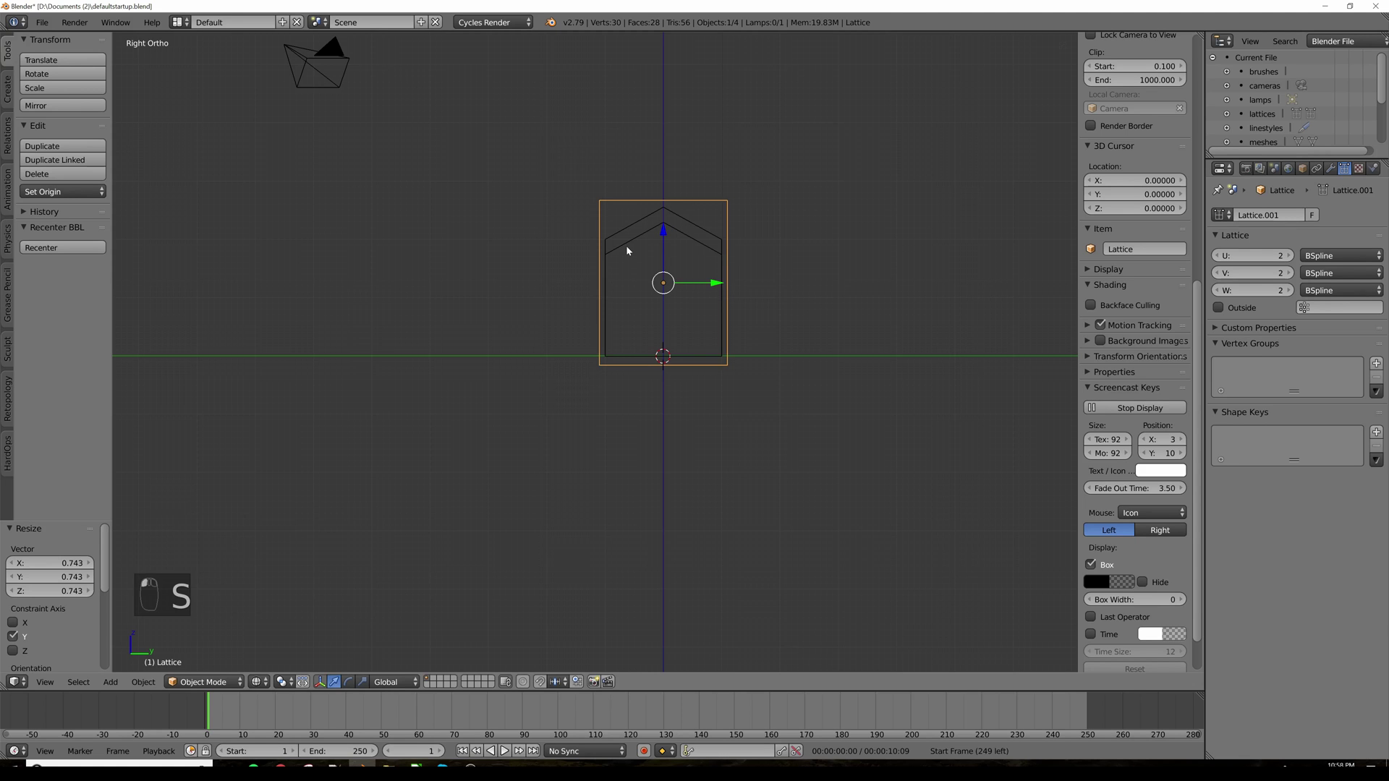
Step: Select the house mesh and add a Lattice modifier to it
{"action": "mouse_move", "coordinate": [626, 245]}
{"action": "middle_mouse_down"}
{"action": "mouse_move", "coordinate": [666, 280]}
{"action": "mouse_move", "coordinate": [652, 275]}
{"action": "mouse_move", "coordinate": [651, 233]}
{"action": "middle_mouse_up"}
{"action": "right_click", "coordinate": [622, 222]}
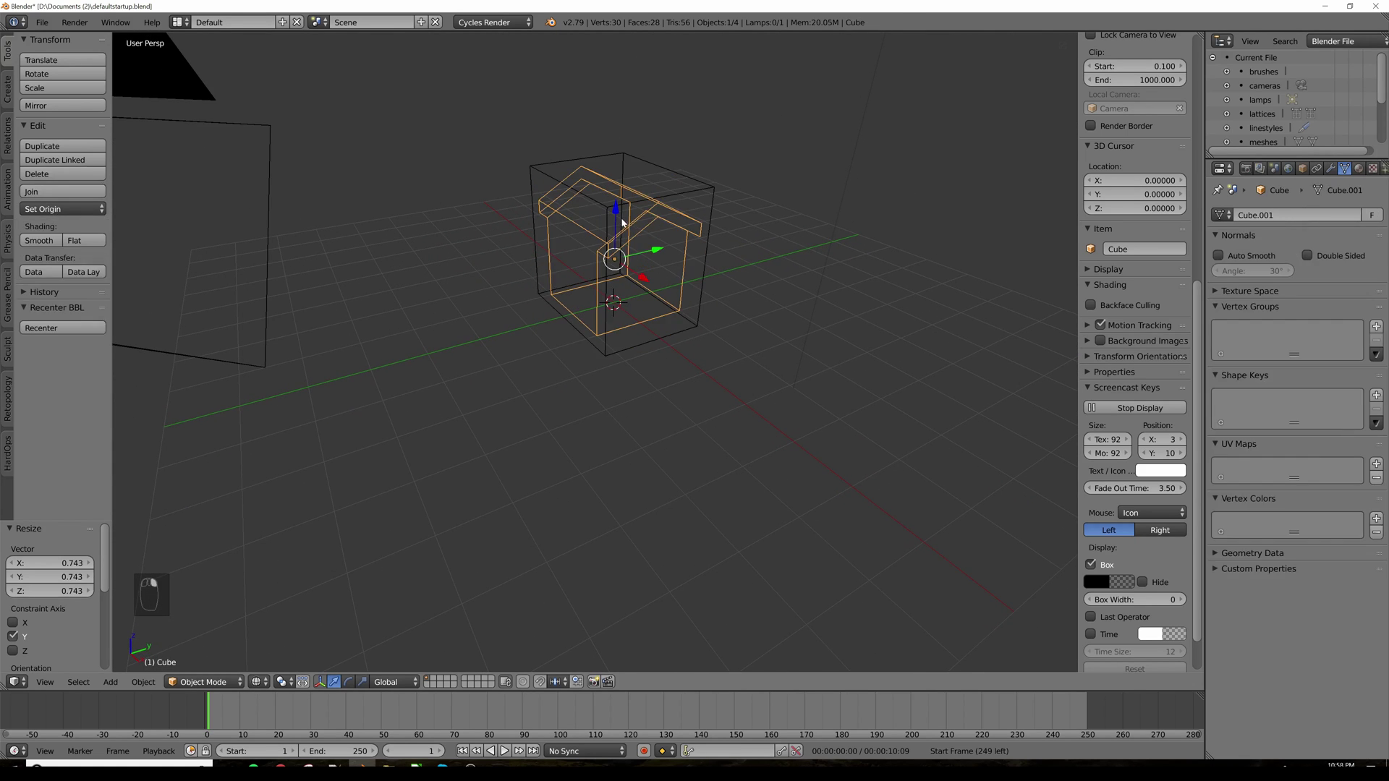
{"action": "right_click", "coordinate": [706, 188], "text": "shift"}
{"action": "right_click", "coordinate": [684, 216]}
{"action": "middle_click_drag", "start_coordinate": [684, 217], "coordinate": [961, 386]}
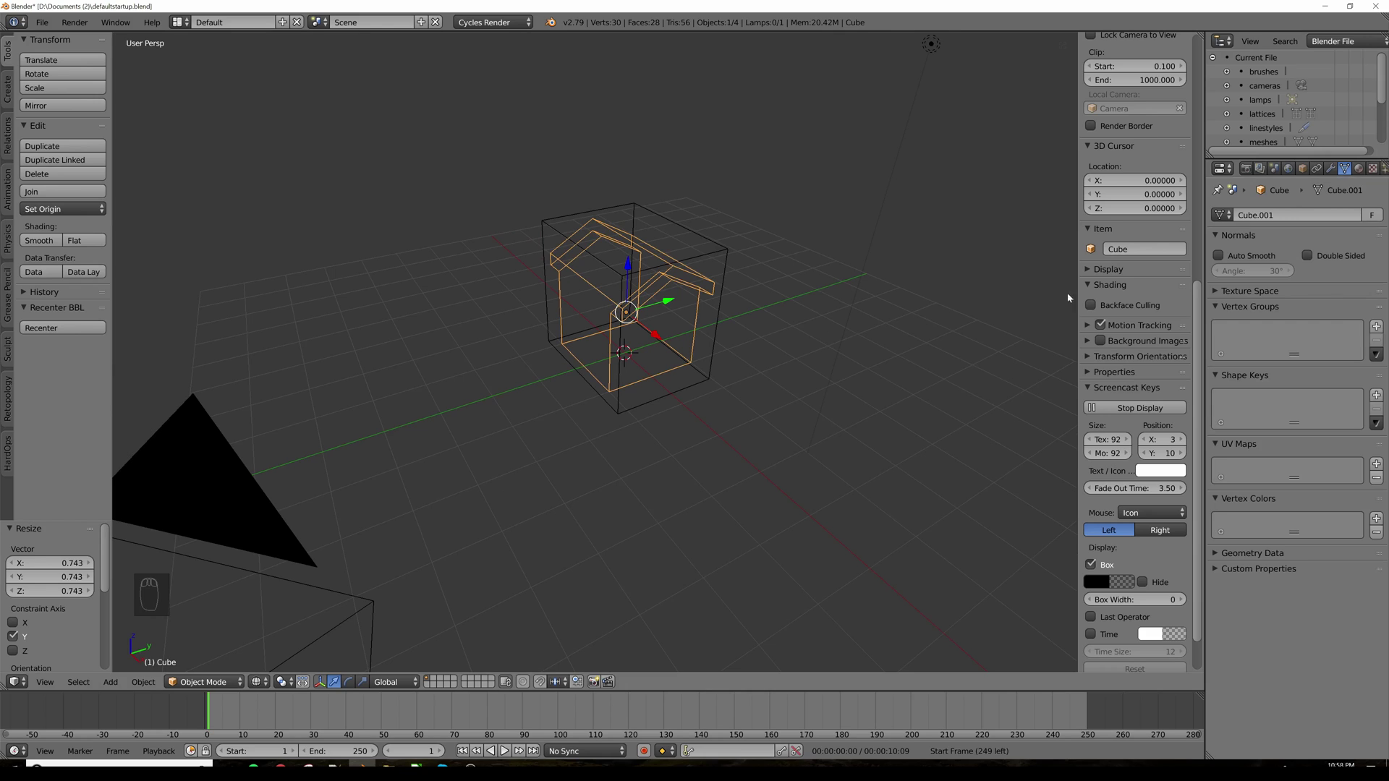
{"action": "left_click", "coordinate": [1329, 168]}
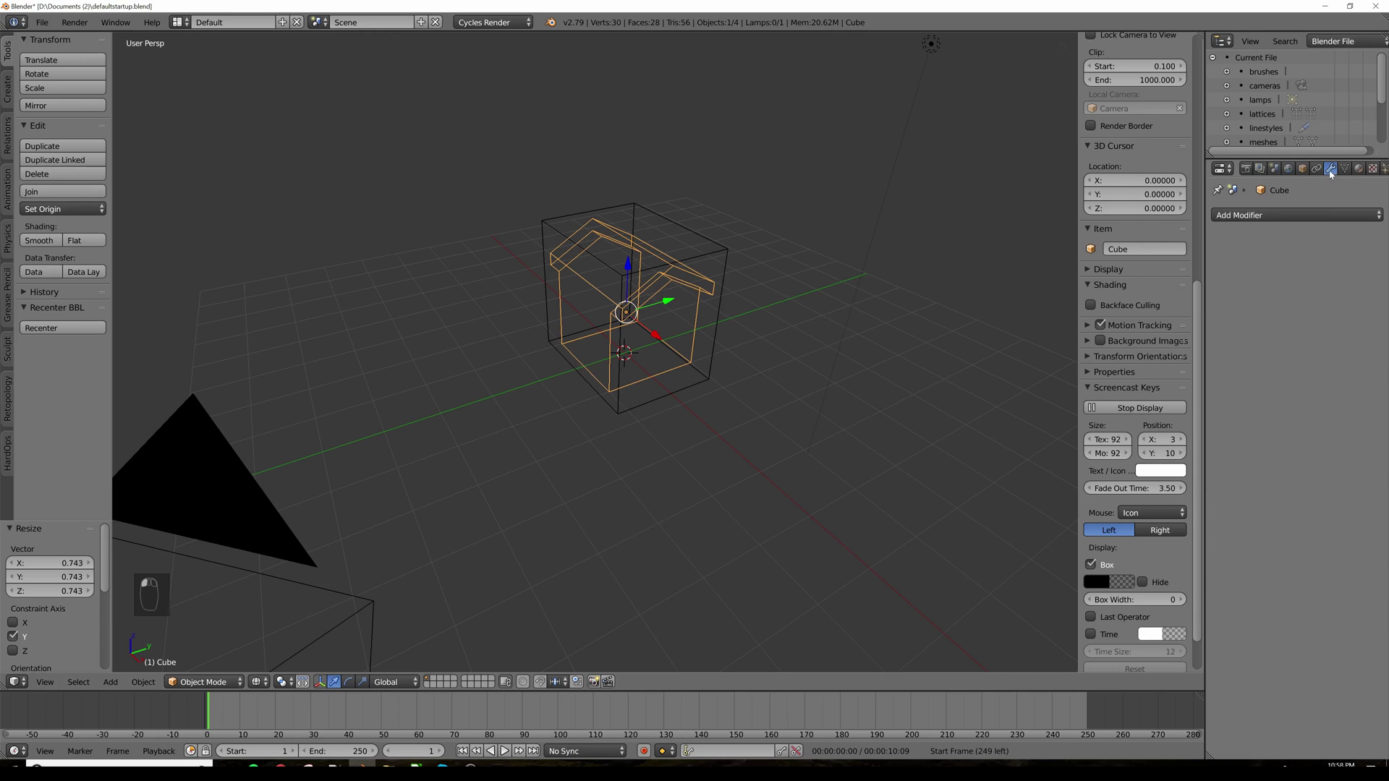
{"action": "left_click", "coordinate": [1251, 216]}
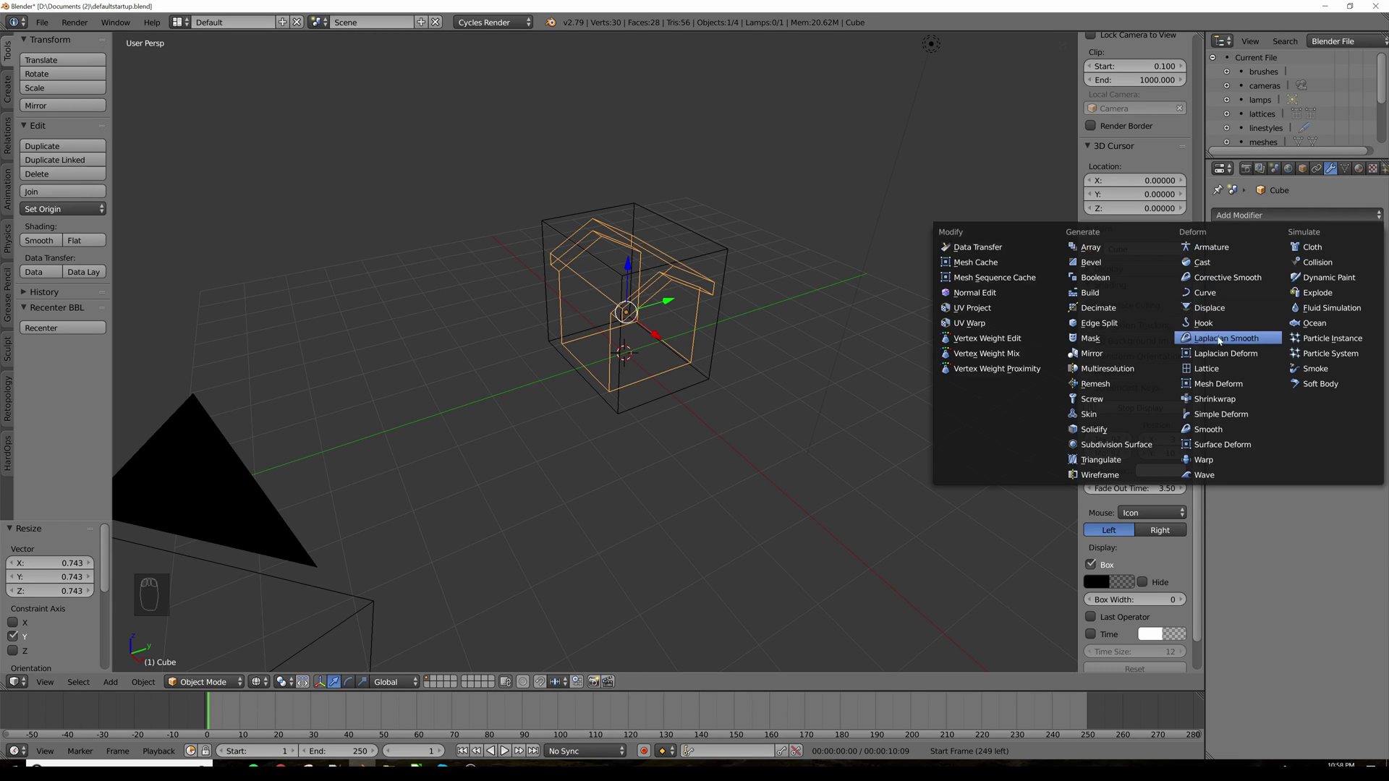
{"action": "left_click", "coordinate": [1220, 370]}
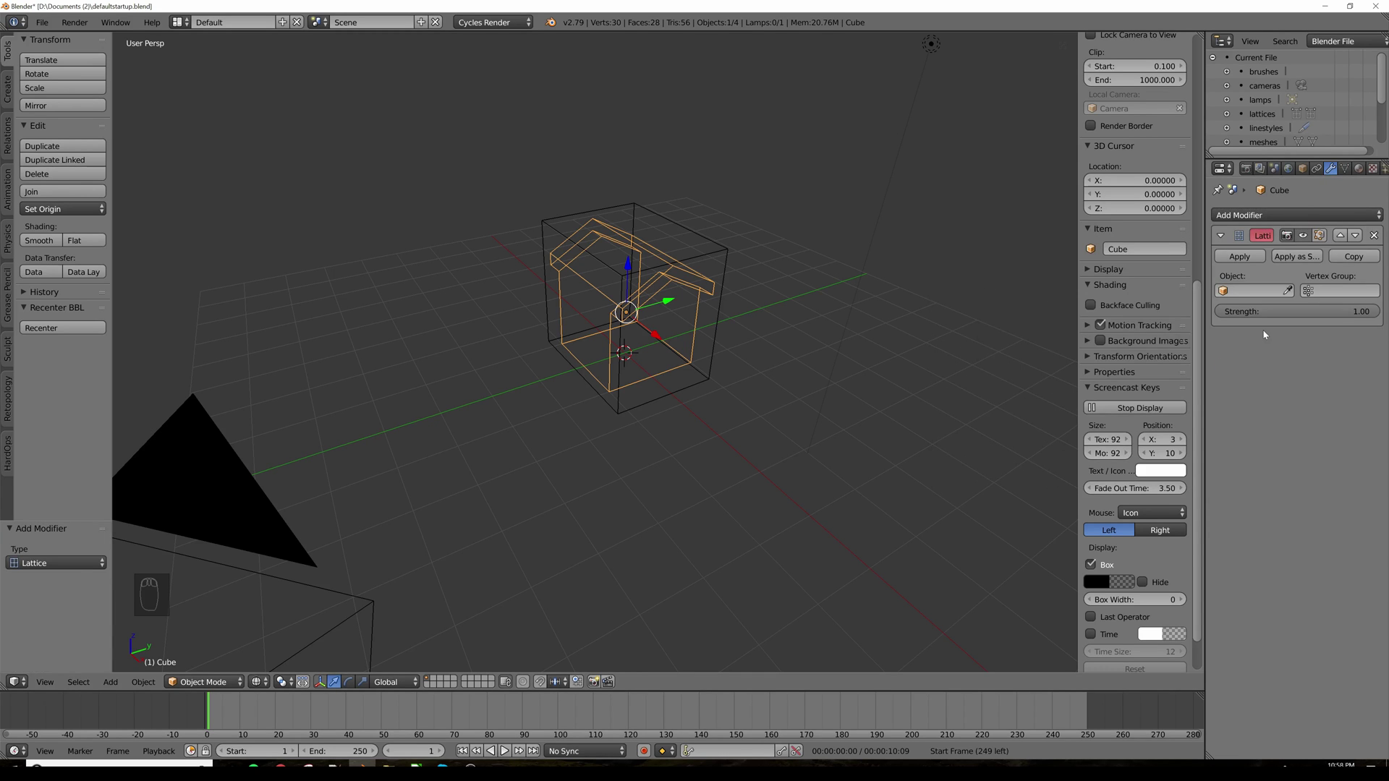
Step: Assign the Lattice object as the target of the house's Lattice modifier
{"action": "left_click", "coordinate": [1251, 290]}
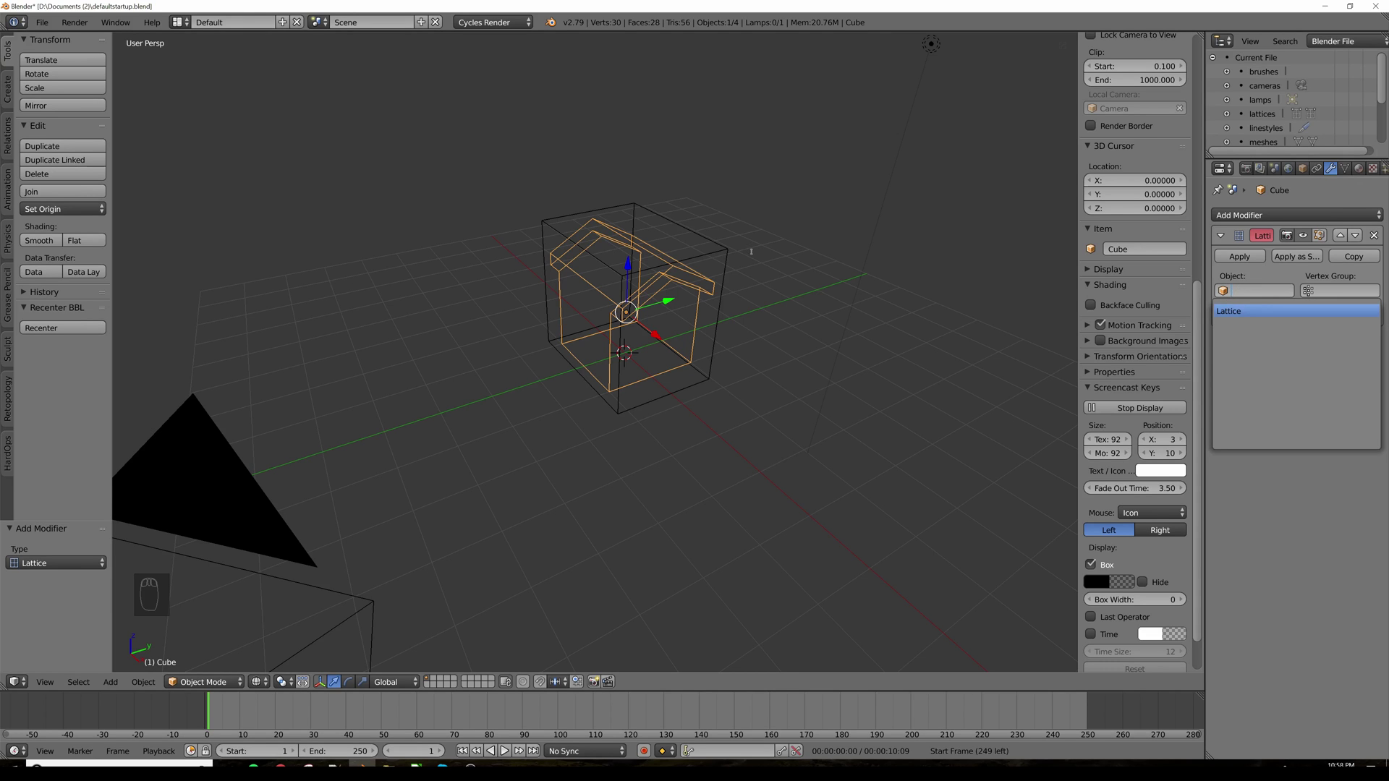
{"action": "left_click", "coordinate": [727, 265]}
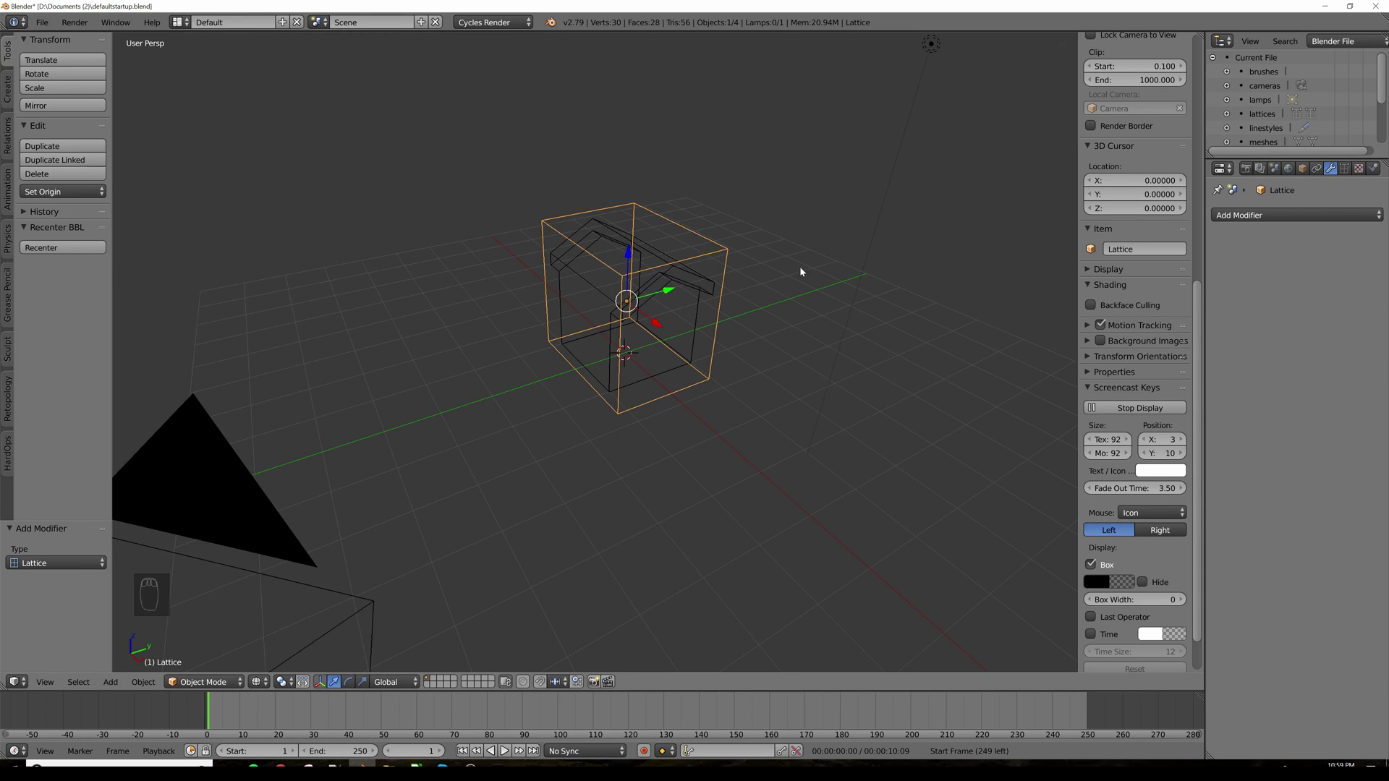
{"action": "left_click", "coordinate": [670, 289]}
{"action": "left_click", "coordinate": [1256, 291]}
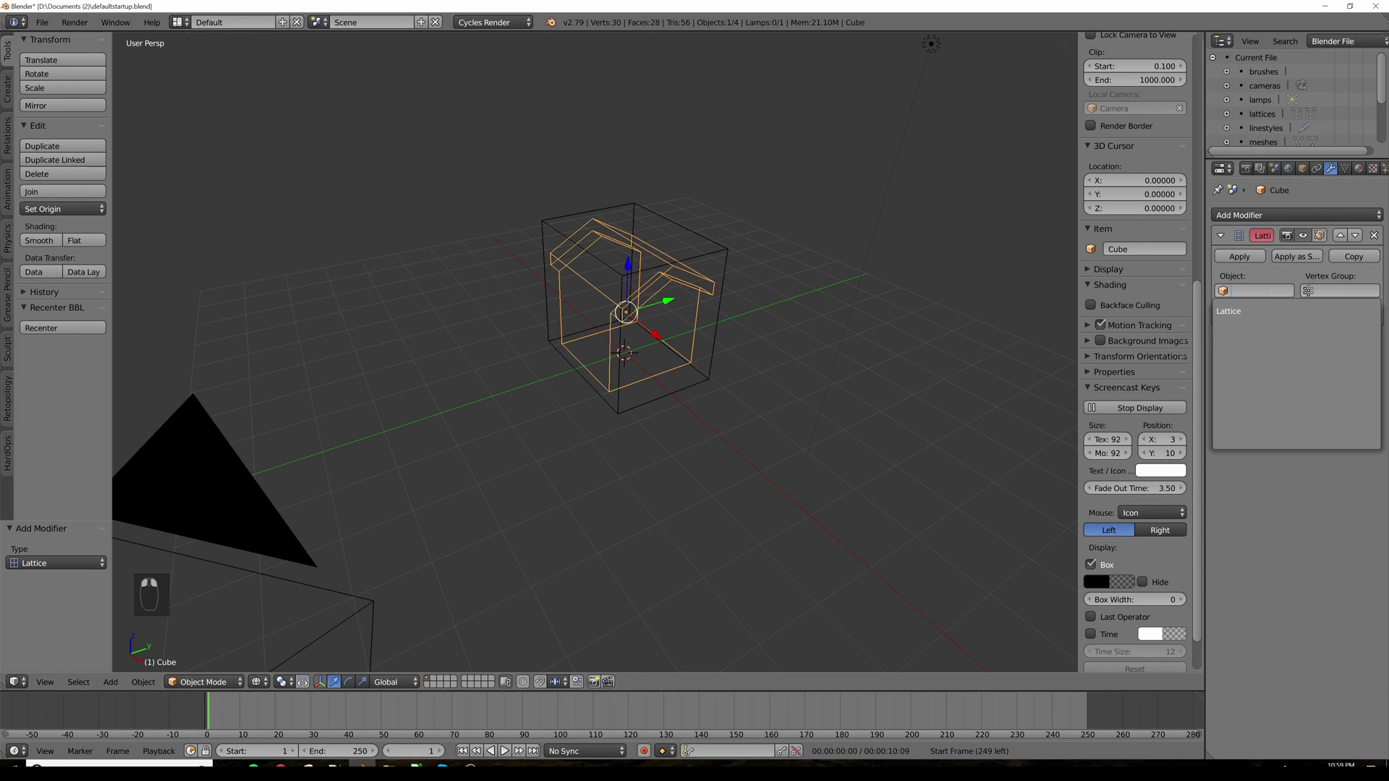
{"action": "left_click", "coordinate": [1254, 311]}
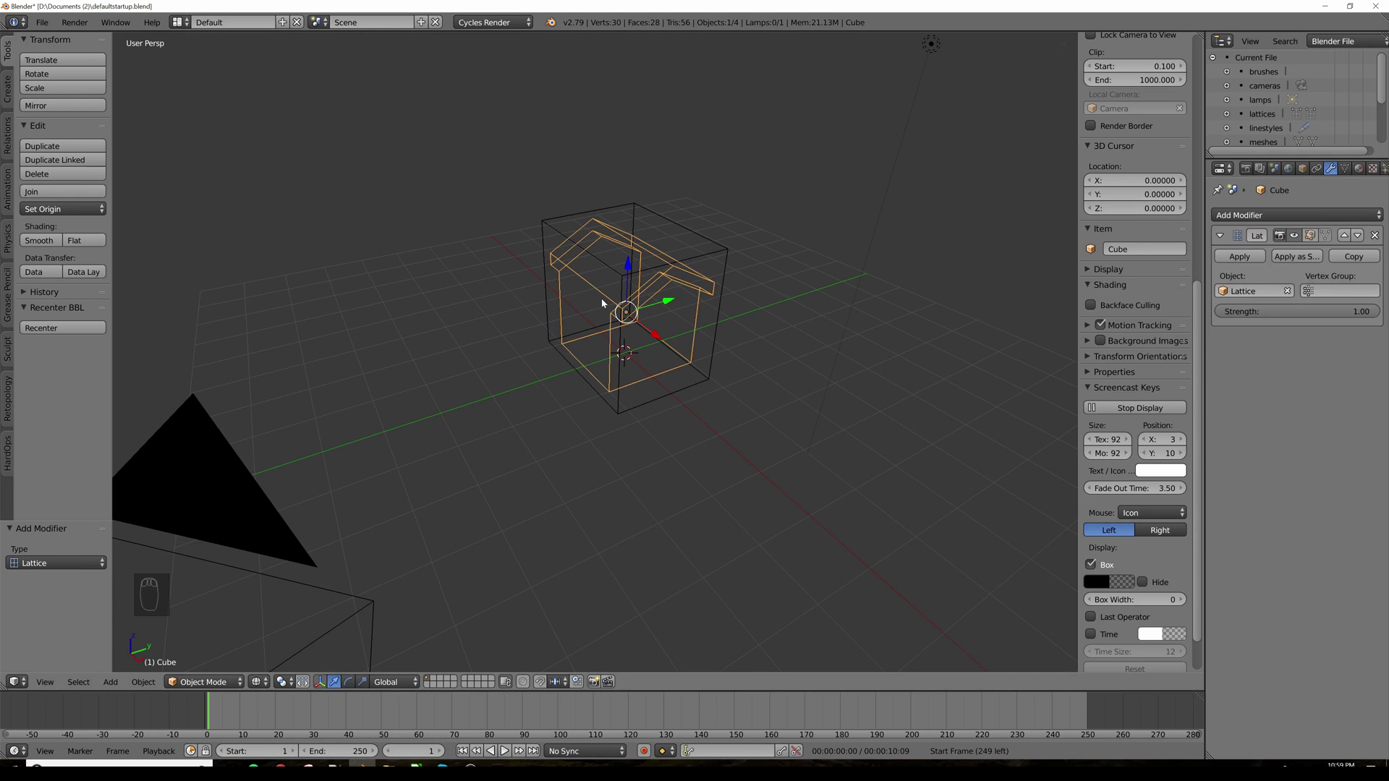
Step: Show the scene in solid shading and enter Edit Mode on the lattice
{"action": "middle_click_drag", "start_coordinate": [652, 307], "coordinate": [697, 260]}
{"action": "left_click", "coordinate": [720, 267]}
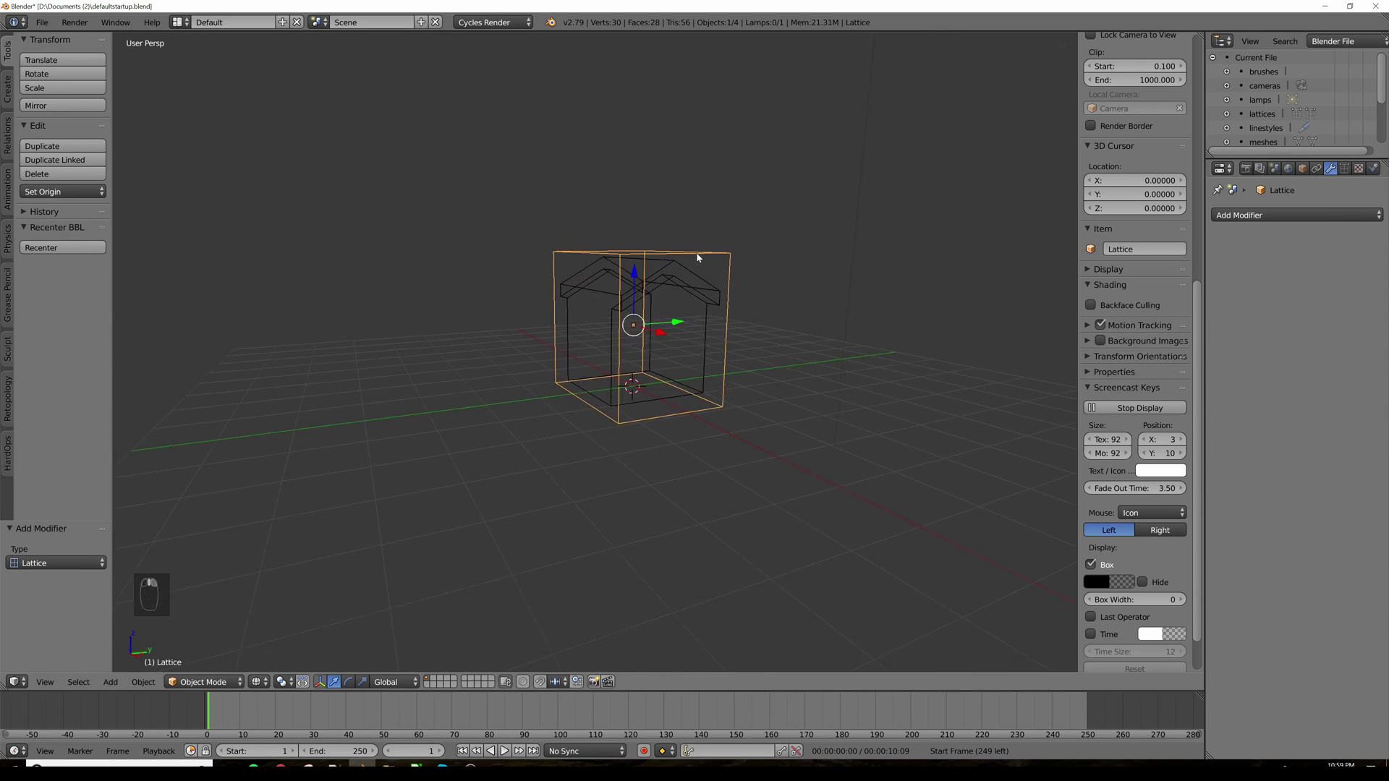
{"action": "scroll", "coordinate": [694, 264], "scroll_direction": "up", "scroll_amount": 4}
{"action": "key", "text": "z"}
{"action": "middle_click_drag", "start_coordinate": [671, 307], "coordinate": [671, 301]}
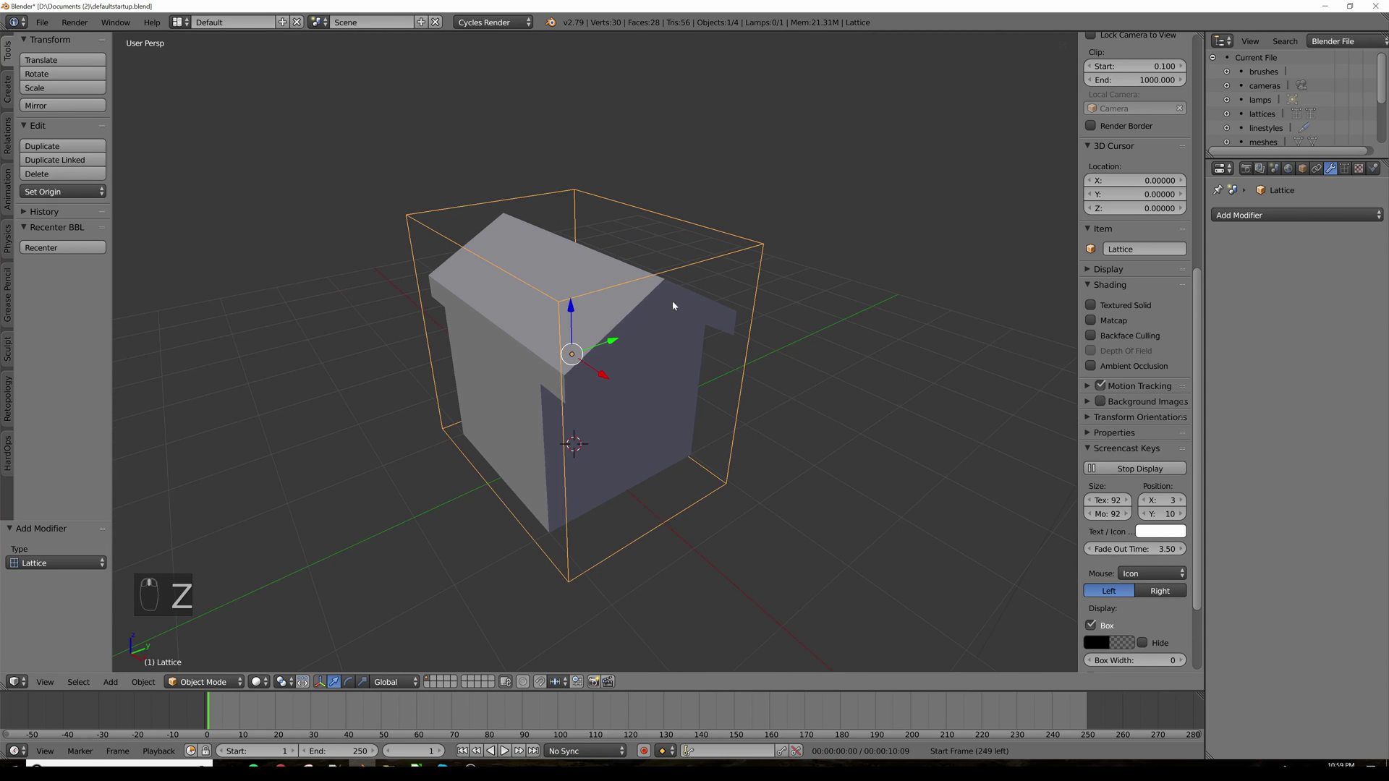
{"action": "key", "text": "Tab"}
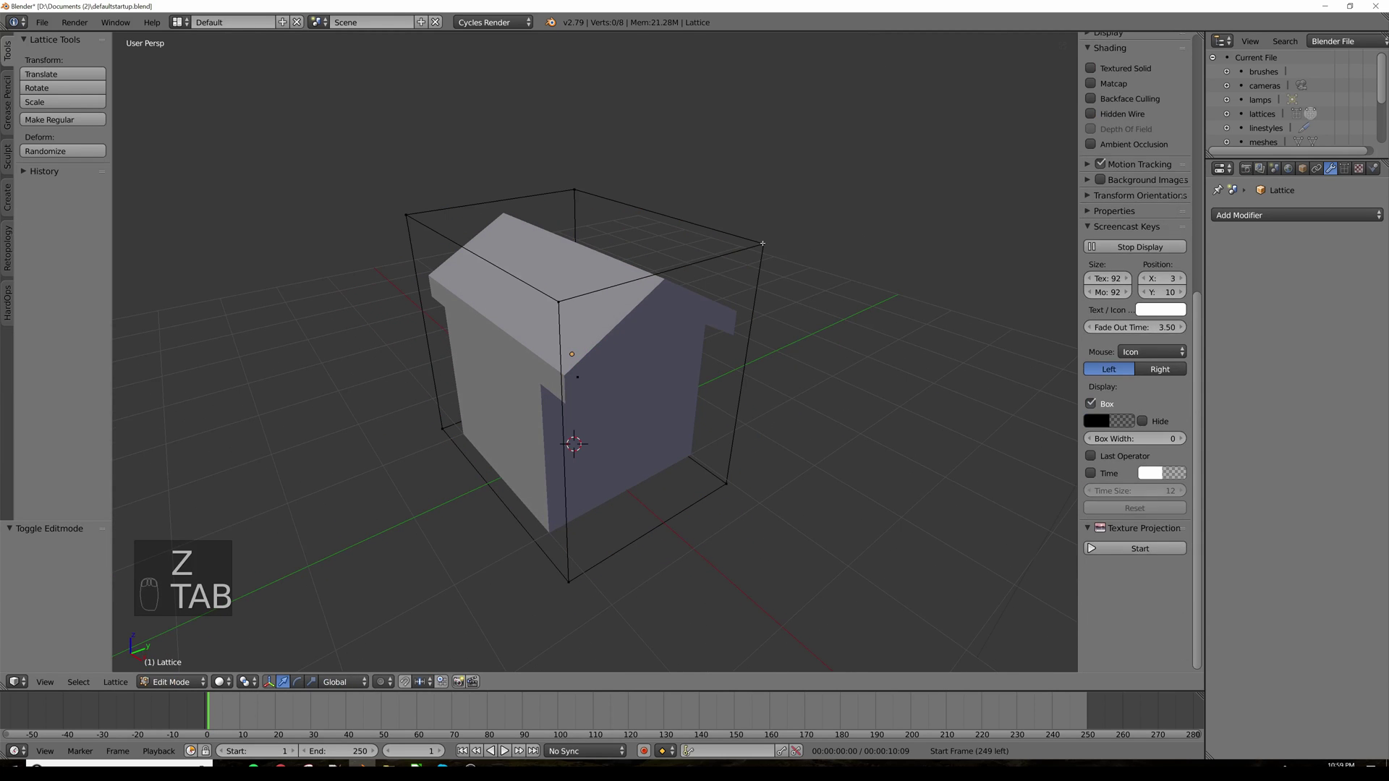
Step: Try moving one upper corner point of the lattice outward to deform the house
{"action": "left_click", "coordinate": [763, 244]}
{"action": "mouse_move", "coordinate": [771, 252]}
{"action": "middle_mouse_down"}
{"action": "mouse_move", "coordinate": [693, 253]}
{"action": "mouse_move", "coordinate": [759, 247]}
{"action": "middle_mouse_up"}
{"action": "key", "text": "g"}
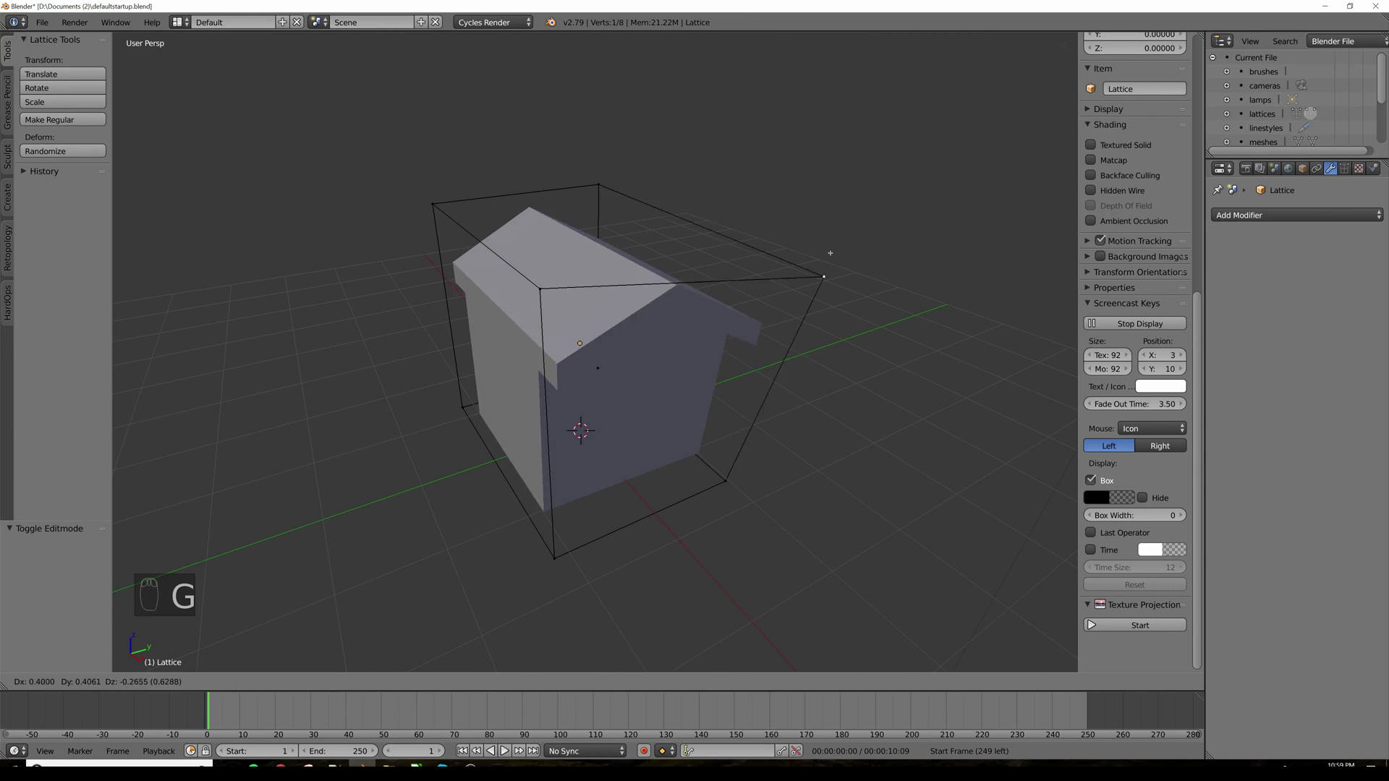
{"action": "right_click", "coordinate": [788, 254]}
Step: Set the lattice's U, V and W resolution to 3 each
{"action": "middle_click_drag", "start_coordinate": [687, 263], "coordinate": [686, 241]}
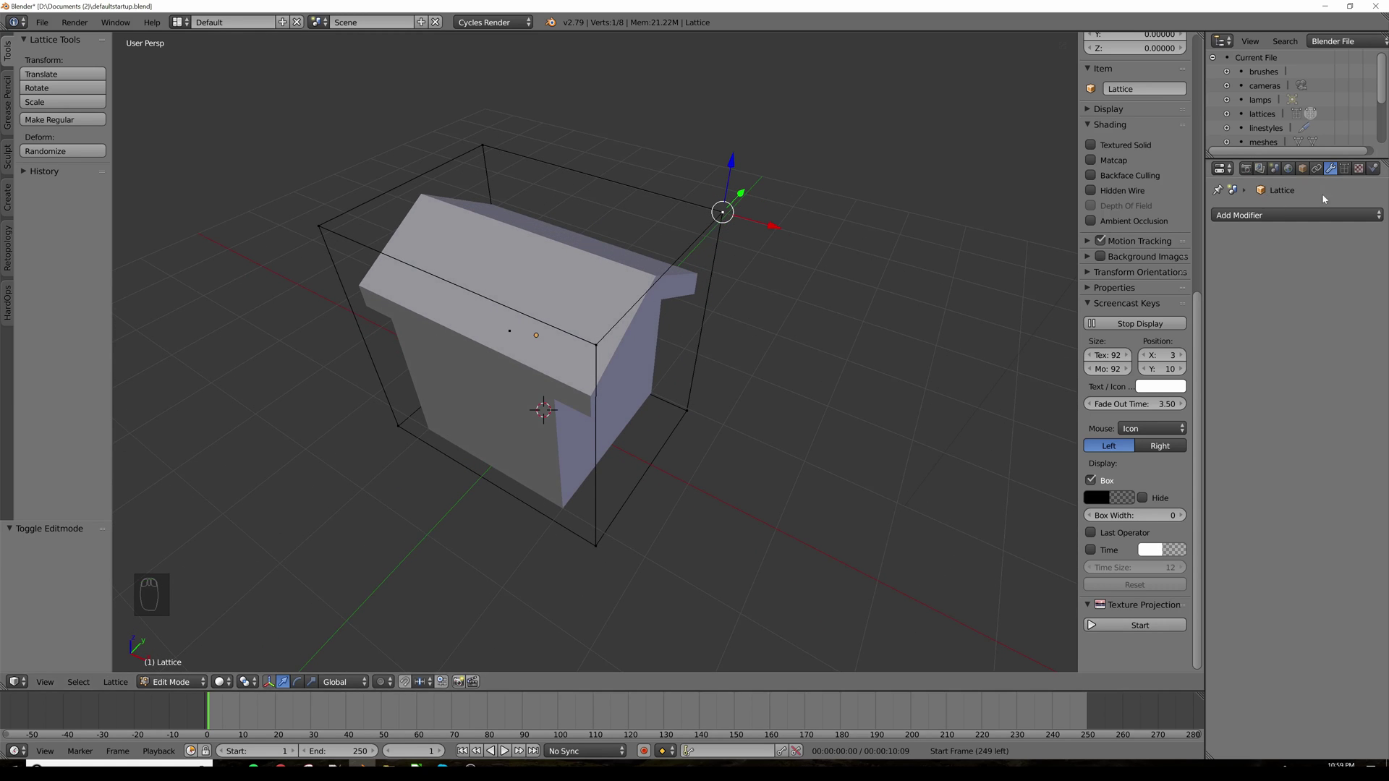
{"action": "left_click", "coordinate": [1344, 169]}
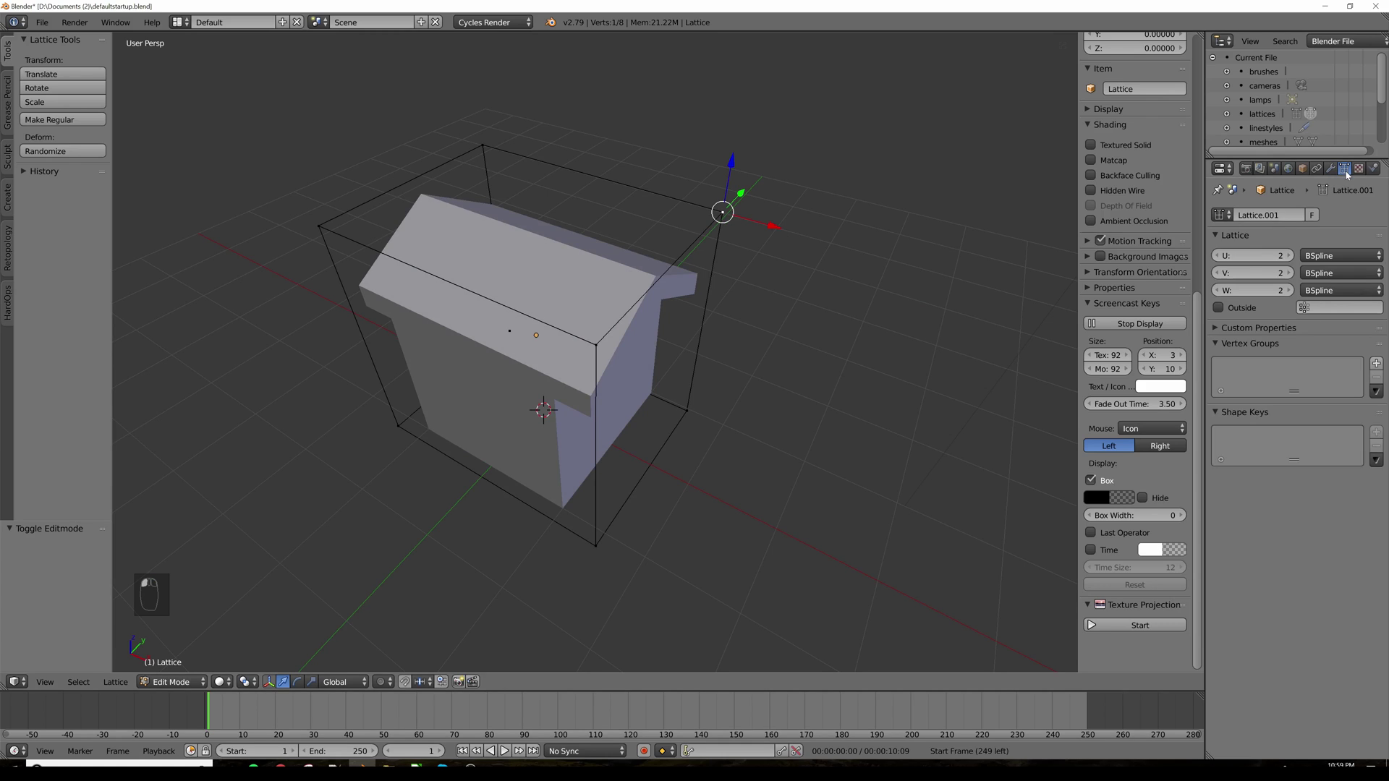
{"action": "left_click", "coordinate": [1288, 255]}
{"action": "left_click", "coordinate": [1288, 272]}
{"action": "left_click", "coordinate": [1288, 290]}
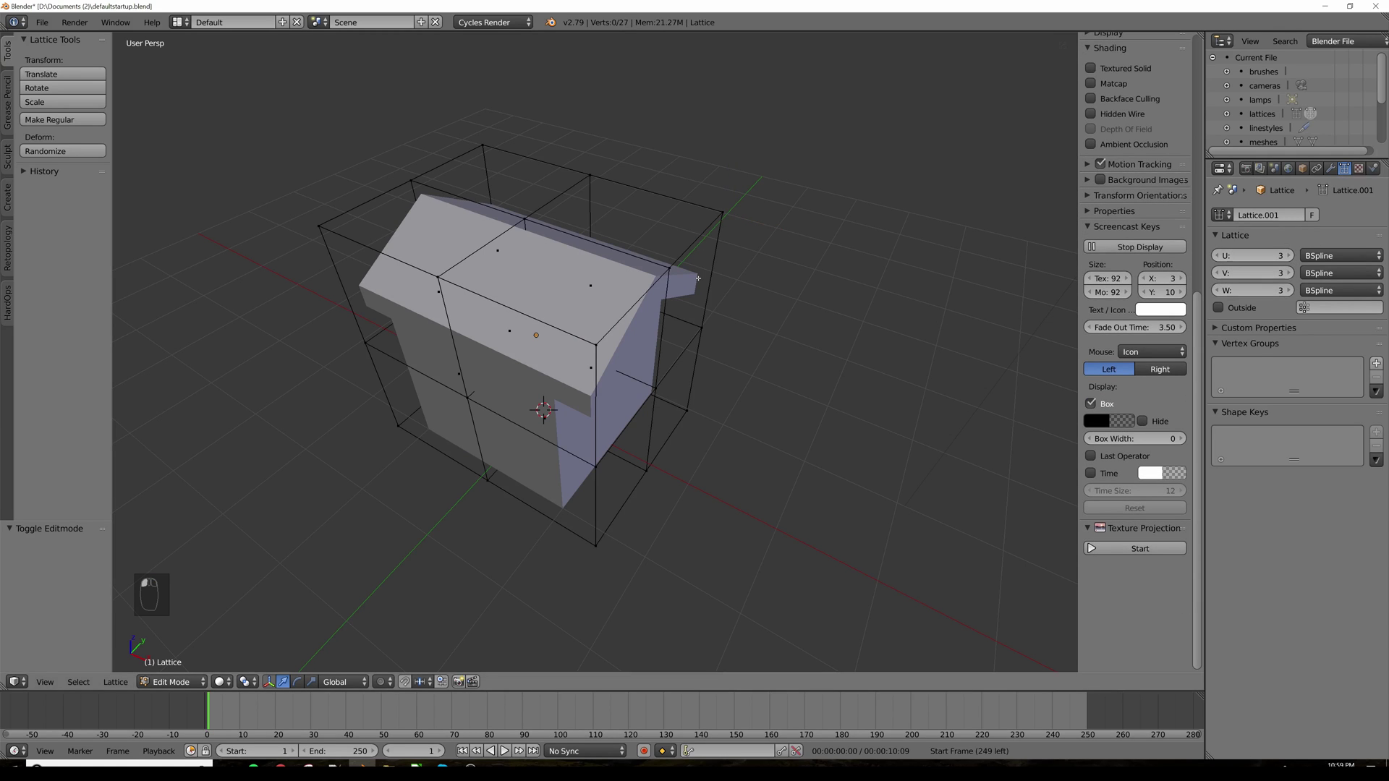
Step: Try raising the three middle points on top of the lattice, above the roof ridge, along Z
{"action": "right_click", "coordinate": [435, 282]}
{"action": "right_click", "coordinate": [525, 219], "text": "shift"}
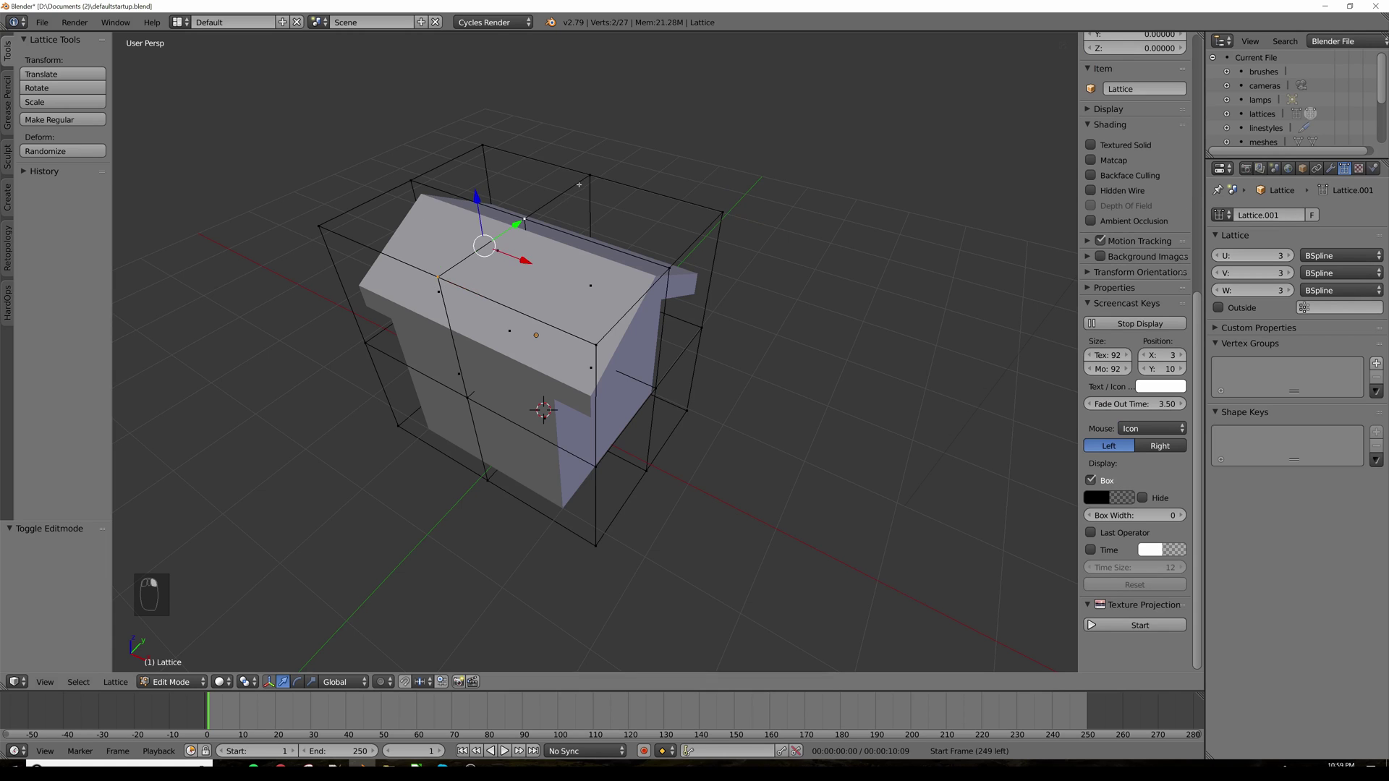
{"action": "right_click", "coordinate": [589, 177], "text": "shift"}
{"action": "middle_click_drag", "start_coordinate": [470, 319], "coordinate": [507, 265]}
{"action": "key", "text": "g"}
{"action": "key", "text": "z"}
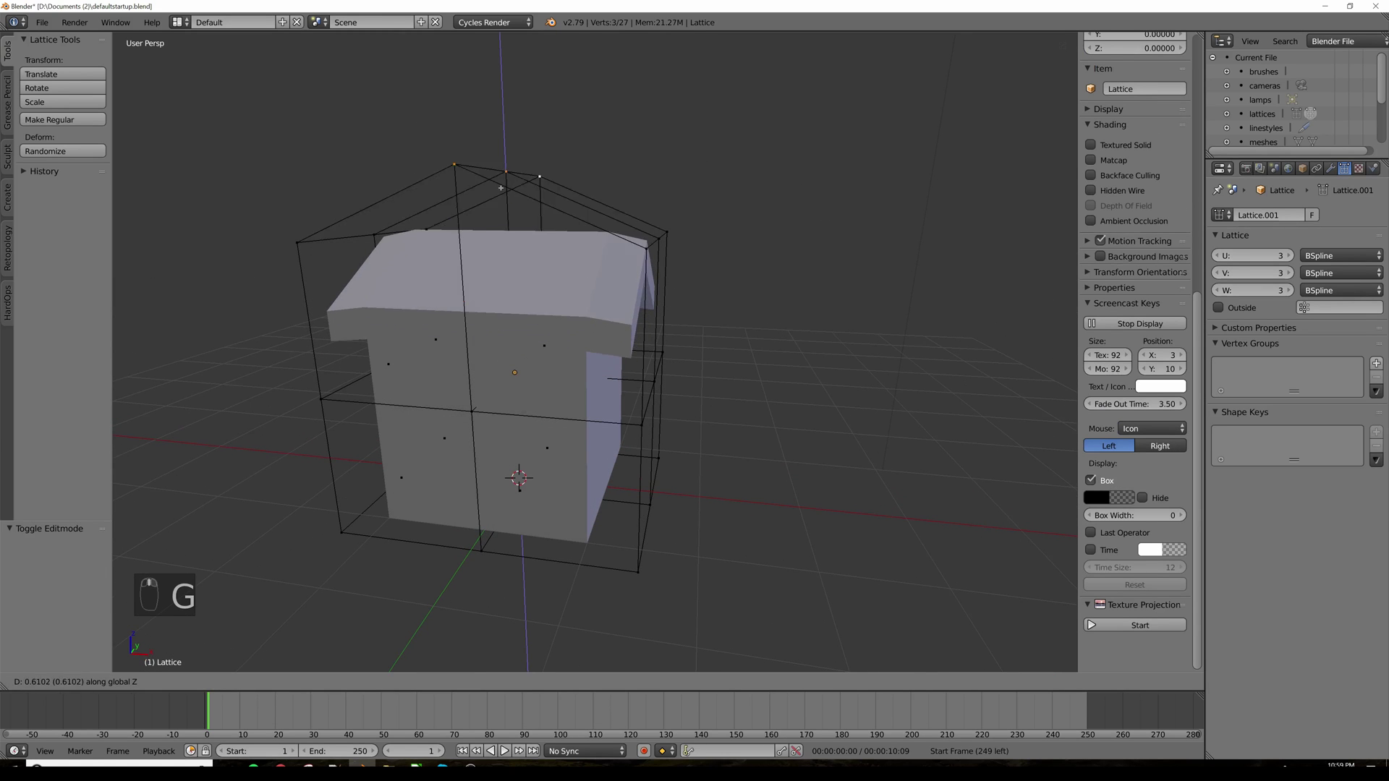
{"action": "right_click", "coordinate": [622, 249]}
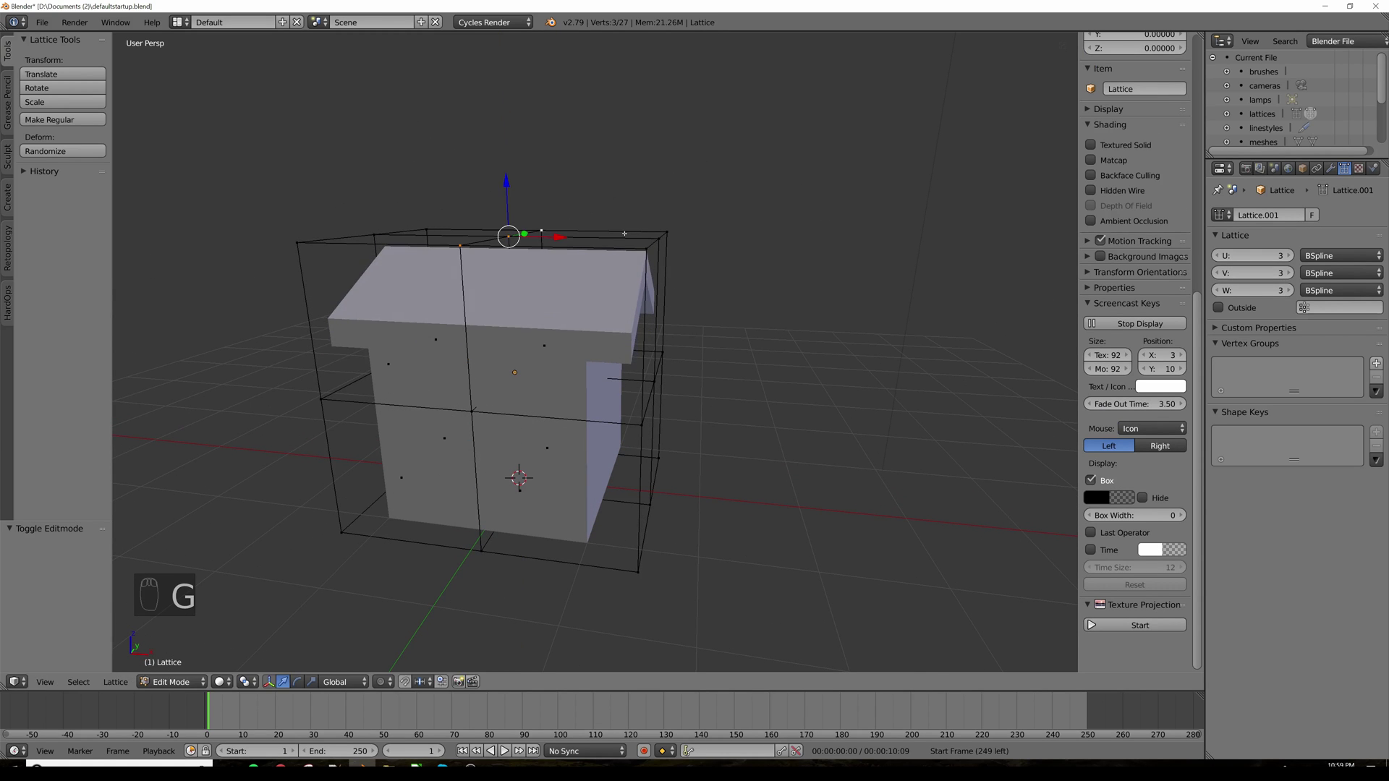
Step: Try freely moving the top midpoint on the lattice's long side, and the top midpoint above the gable end
{"action": "middle_click_drag", "start_coordinate": [795, 262], "coordinate": [683, 305]}
{"action": "key", "text": "Tab"}
{"action": "scroll", "coordinate": [613, 314], "scroll_direction": "down", "scroll_amount": 2}
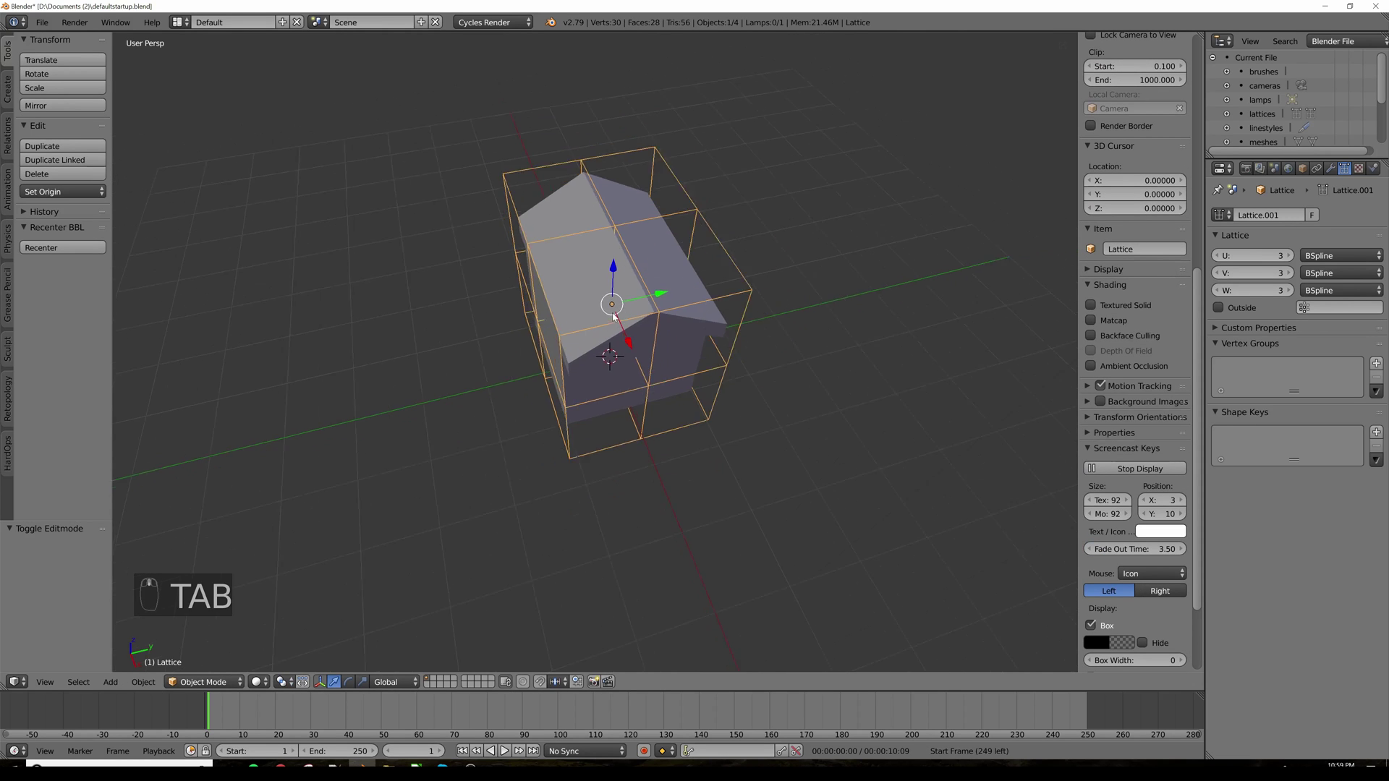
{"action": "middle_click_drag", "start_coordinate": [601, 326], "coordinate": [579, 249]}
{"action": "key", "text": "Tab"}
{"action": "key", "text": "g"}
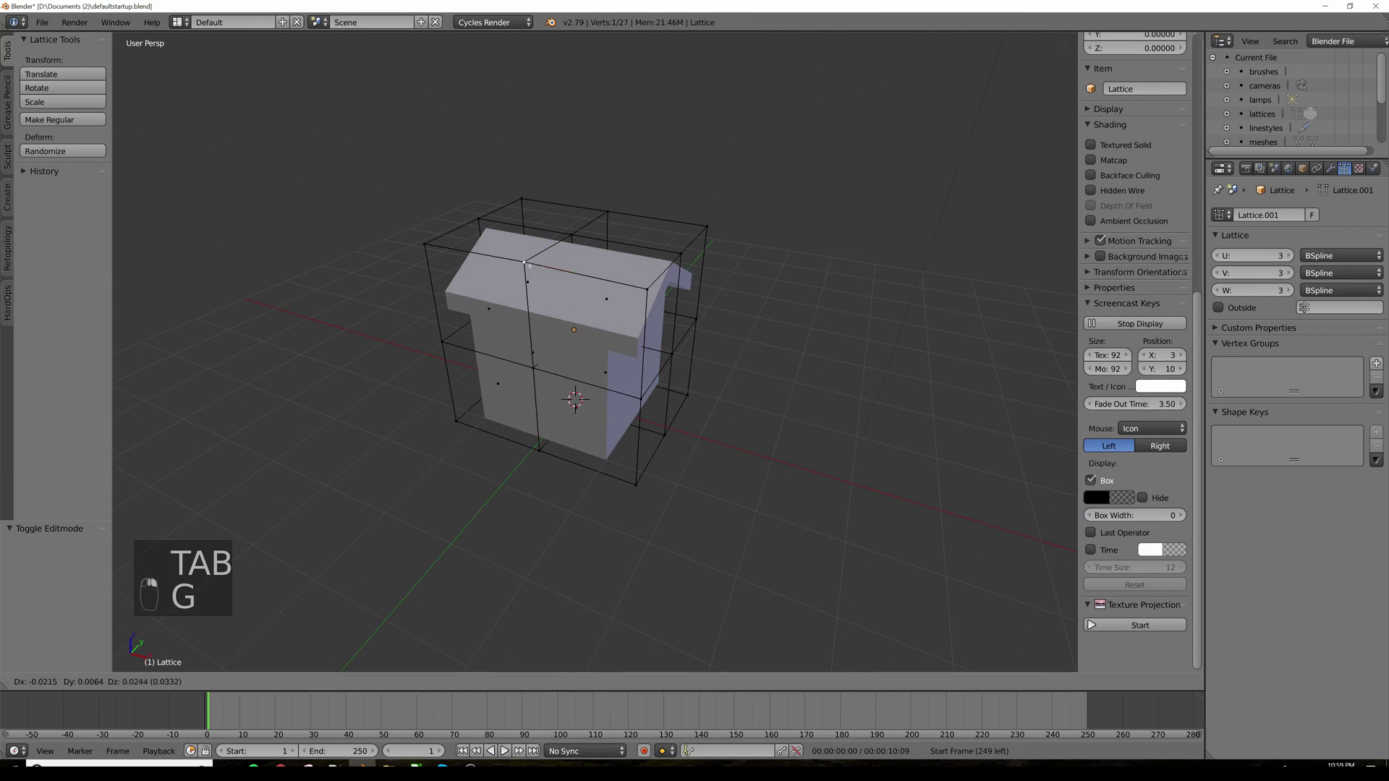
{"action": "right_click", "coordinate": [600, 306]}
{"action": "right_click", "coordinate": [683, 257]}
{"action": "key", "text": "g"}
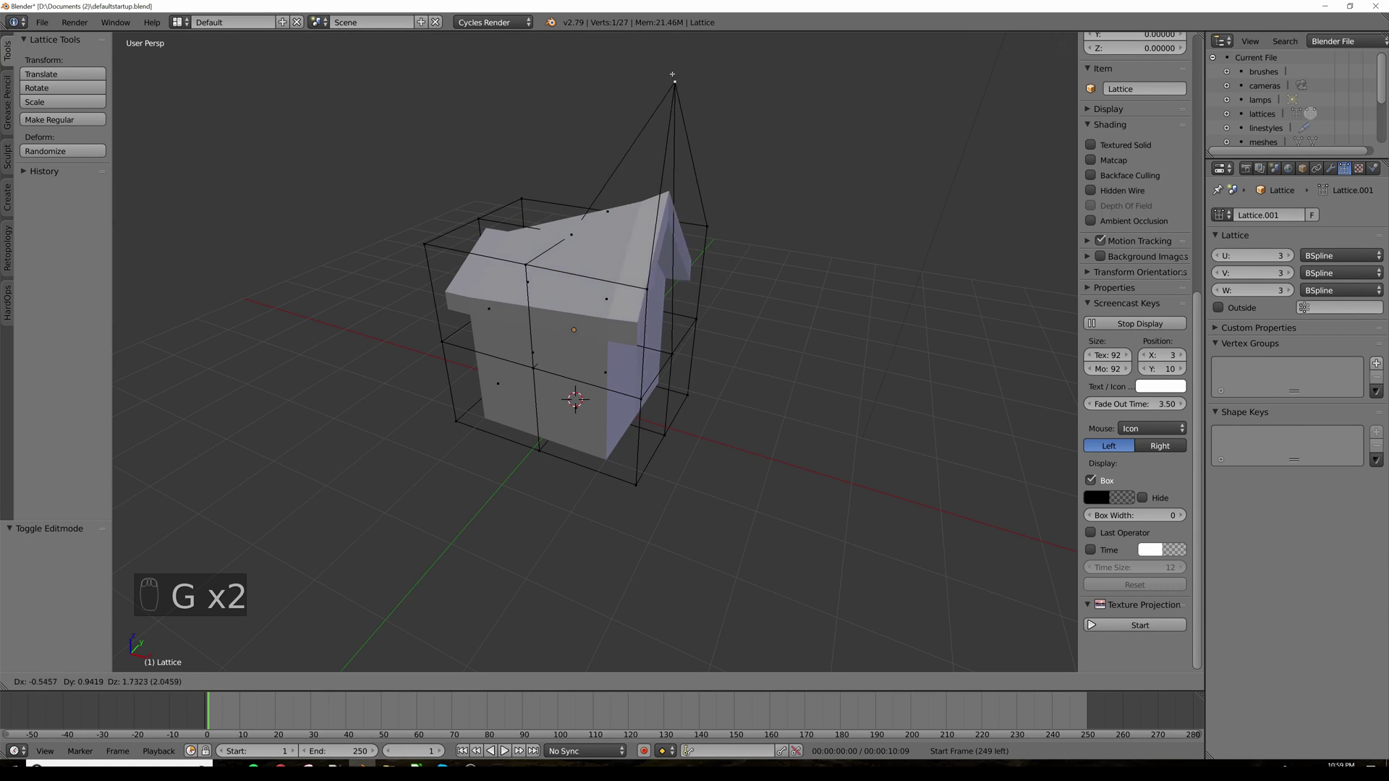
{"action": "right_click", "coordinate": [719, 251]}
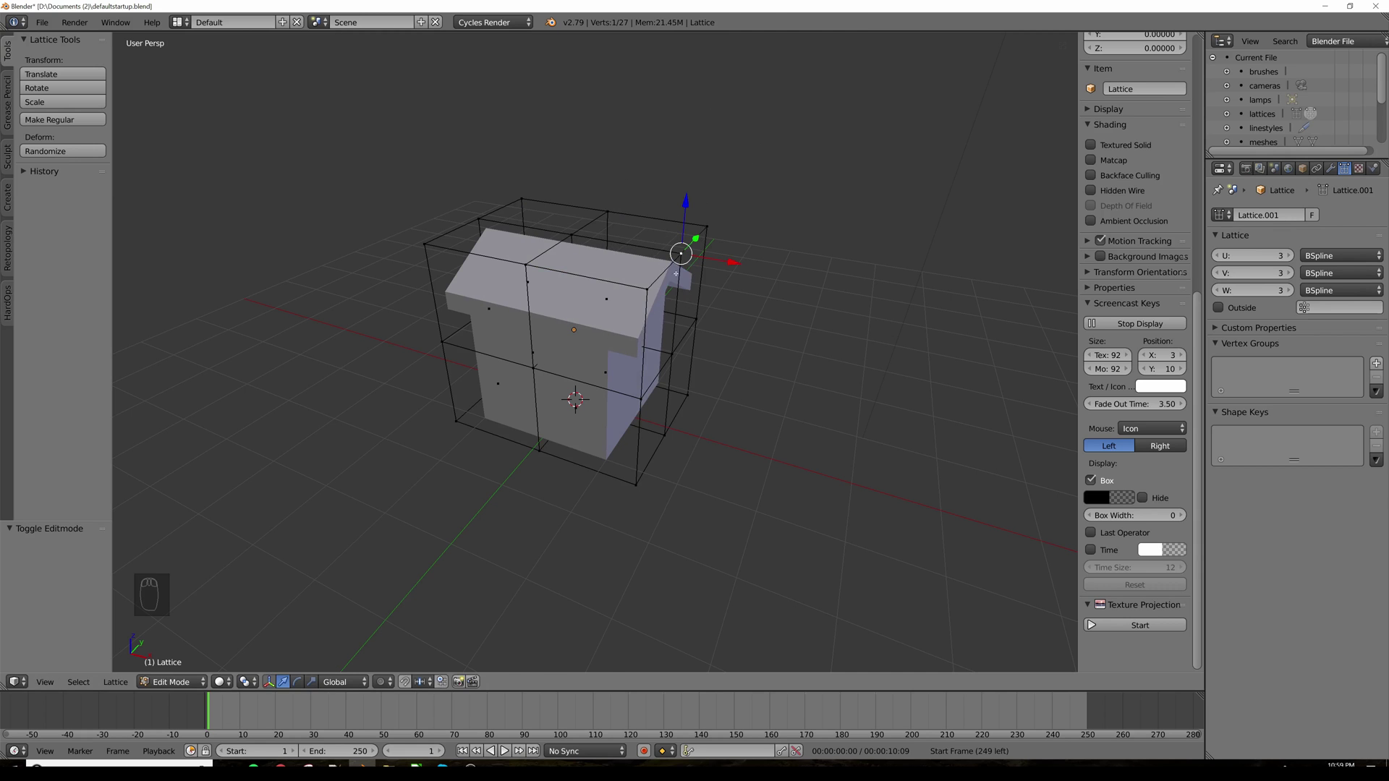
Step: Leave lattice editing, select the house mesh and enter Edit Mode on it
{"action": "key", "text": "Tab"}
{"action": "scroll", "coordinate": [642, 280], "scroll_direction": "up", "scroll_amount": 2}
{"action": "right_click", "coordinate": [643, 278]}
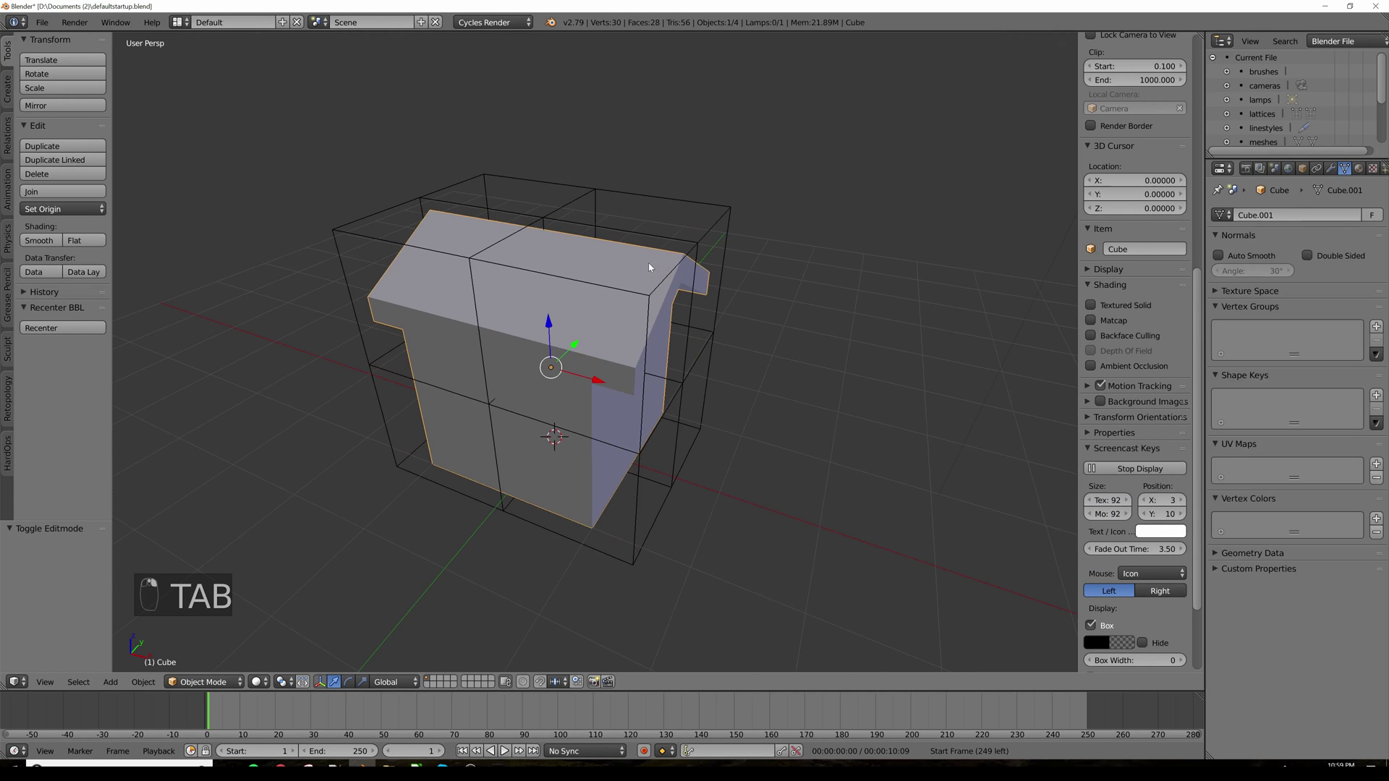
{"action": "middle_click_drag", "start_coordinate": [648, 265], "coordinate": [675, 290]}
{"action": "key", "text": "Tab"}
{"action": "middle_click_drag", "start_coordinate": [483, 295], "coordinate": [499, 297]}
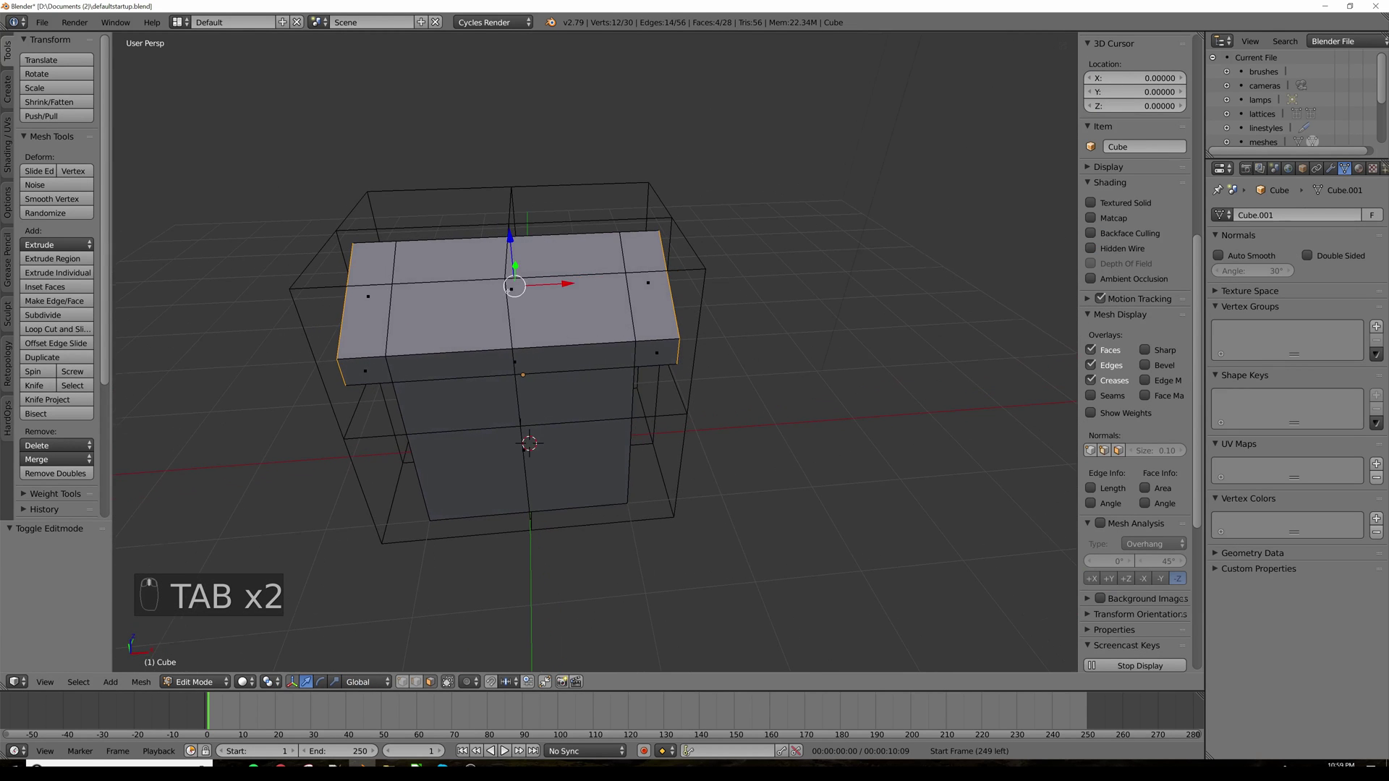
{"action": "middle_click_drag", "start_coordinate": [641, 307], "coordinate": [808, 355]}
{"action": "middle_click_drag", "start_coordinate": [736, 350], "coordinate": [702, 340]}
{"action": "middle_click_drag", "start_coordinate": [553, 254], "coordinate": [549, 233]}
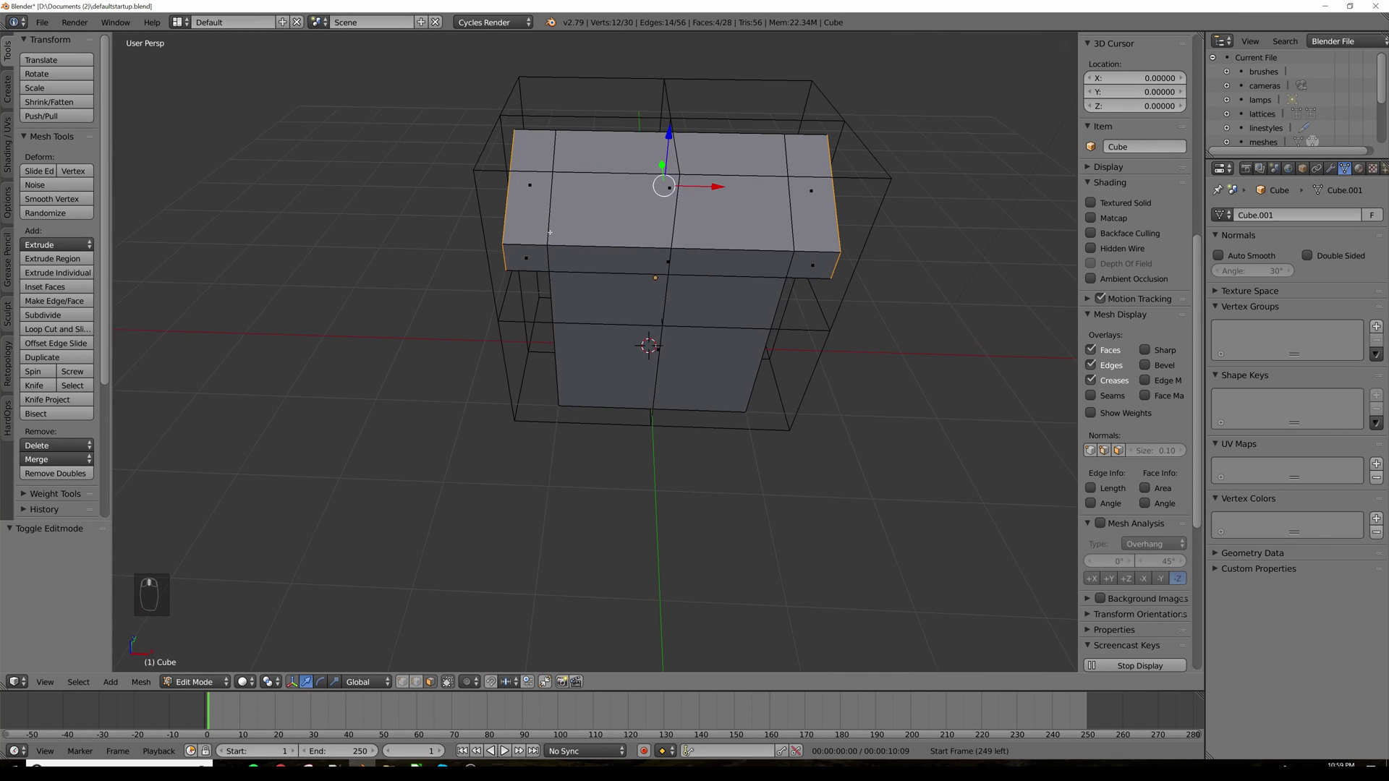
Step: Add one centred loop cut through each of the two roof overhangs
{"action": "key", "text": "ctrl+r"}
{"action": "left_click", "coordinate": [522, 235]}
{"action": "right_click", "coordinate": [524, 237]}
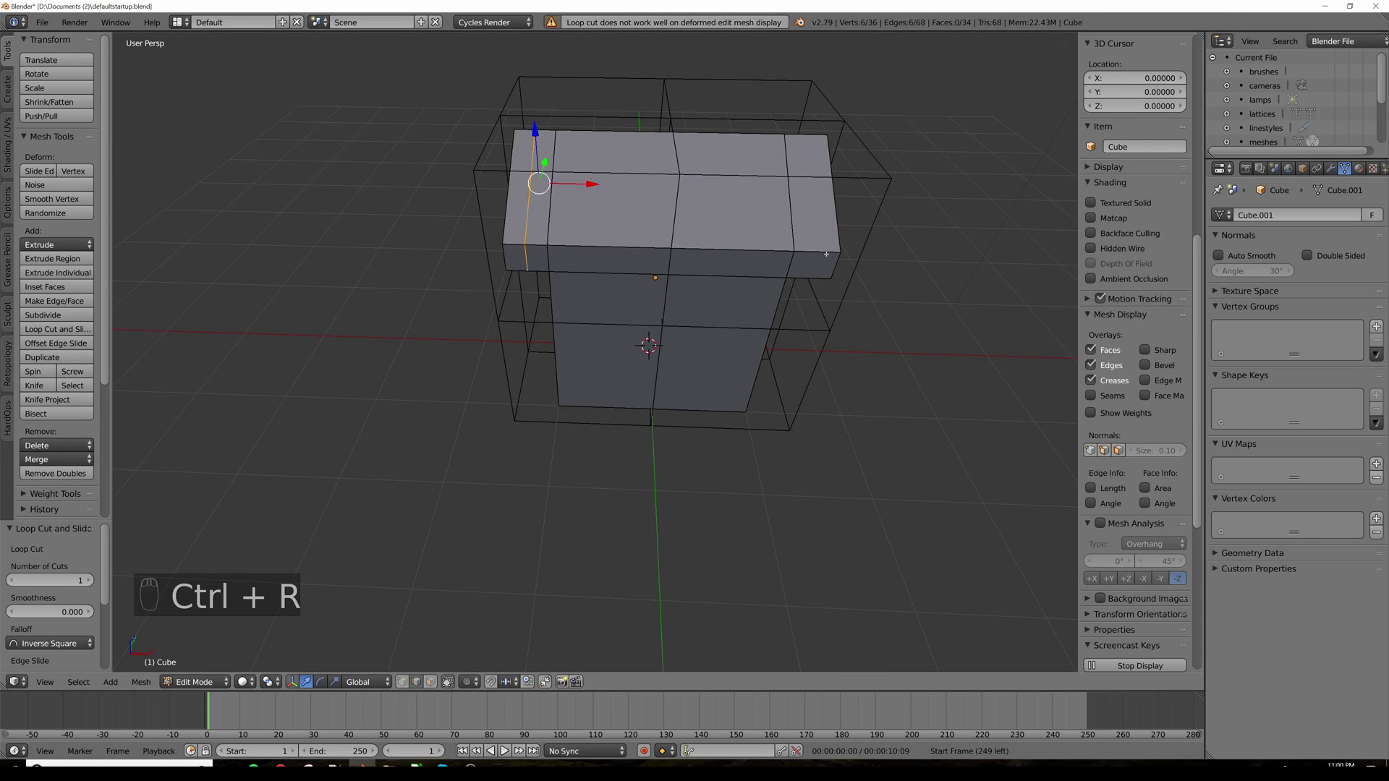
{"action": "key", "text": "ctrl+r"}
{"action": "left_click", "coordinate": [816, 253]}
{"action": "right_click", "coordinate": [815, 253]}
Step: Add nine evenly spaced loop cuts across the roof and long walls between the two overhangs
{"action": "key", "text": "ctrl+r"}
{"action": "scroll", "coordinate": [600, 245], "scroll_direction": "up", "scroll_amount": 8}
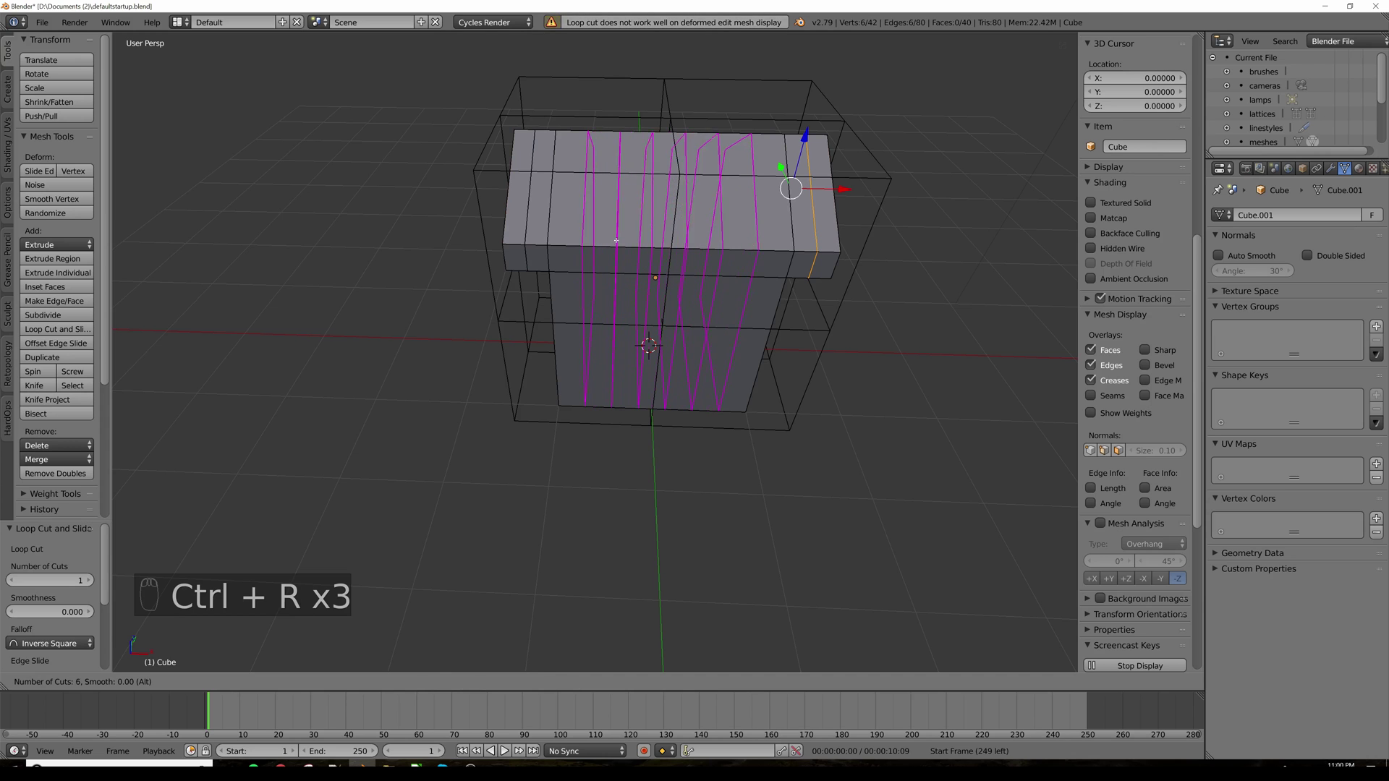
{"action": "left_click", "coordinate": [615, 240]}
{"action": "right_click", "coordinate": [614, 239]}
Step: Add nine evenly spaced horizontal loop cuts around the house walls
{"action": "middle_click_drag", "start_coordinate": [614, 239], "coordinate": [583, 381]}
{"action": "key", "text": "ctrl+r"}
{"action": "scroll", "coordinate": [582, 381], "scroll_direction": "up", "scroll_amount": 1}
{"action": "left_click", "coordinate": [583, 382]}
{"action": "right_click", "coordinate": [583, 382]}
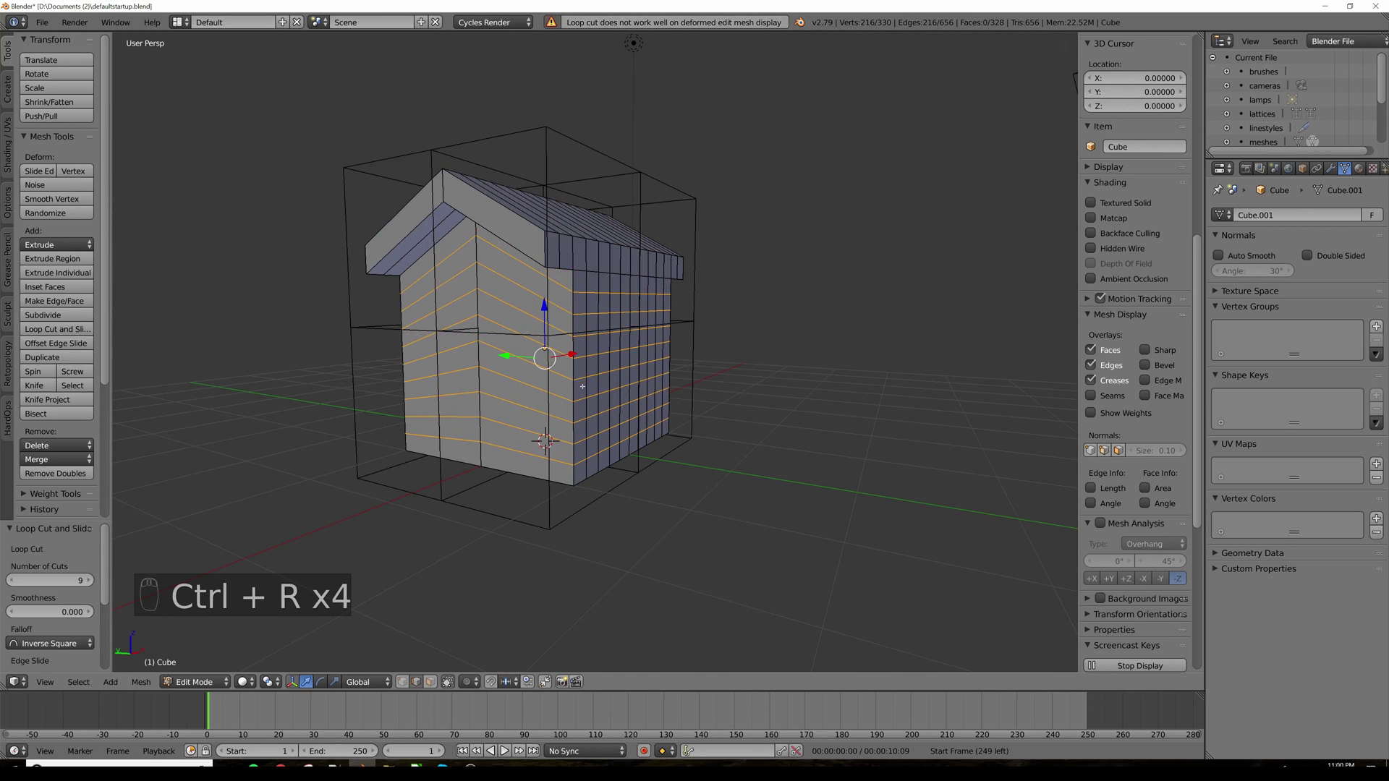
Step: Add eight evenly spaced loop cuts running along each roof slope and down its half of the gable walls
{"action": "middle_click_drag", "start_coordinate": [448, 102], "coordinate": [706, 316]}
{"action": "key", "text": "ctrl+r"}
{"action": "scroll", "coordinate": [491, 191], "scroll_direction": "up", "scroll_amount": 1}
{"action": "left_click", "coordinate": [492, 188]}
{"action": "right_click", "coordinate": [492, 188]}
{"action": "key", "text": "ctrl+r"}
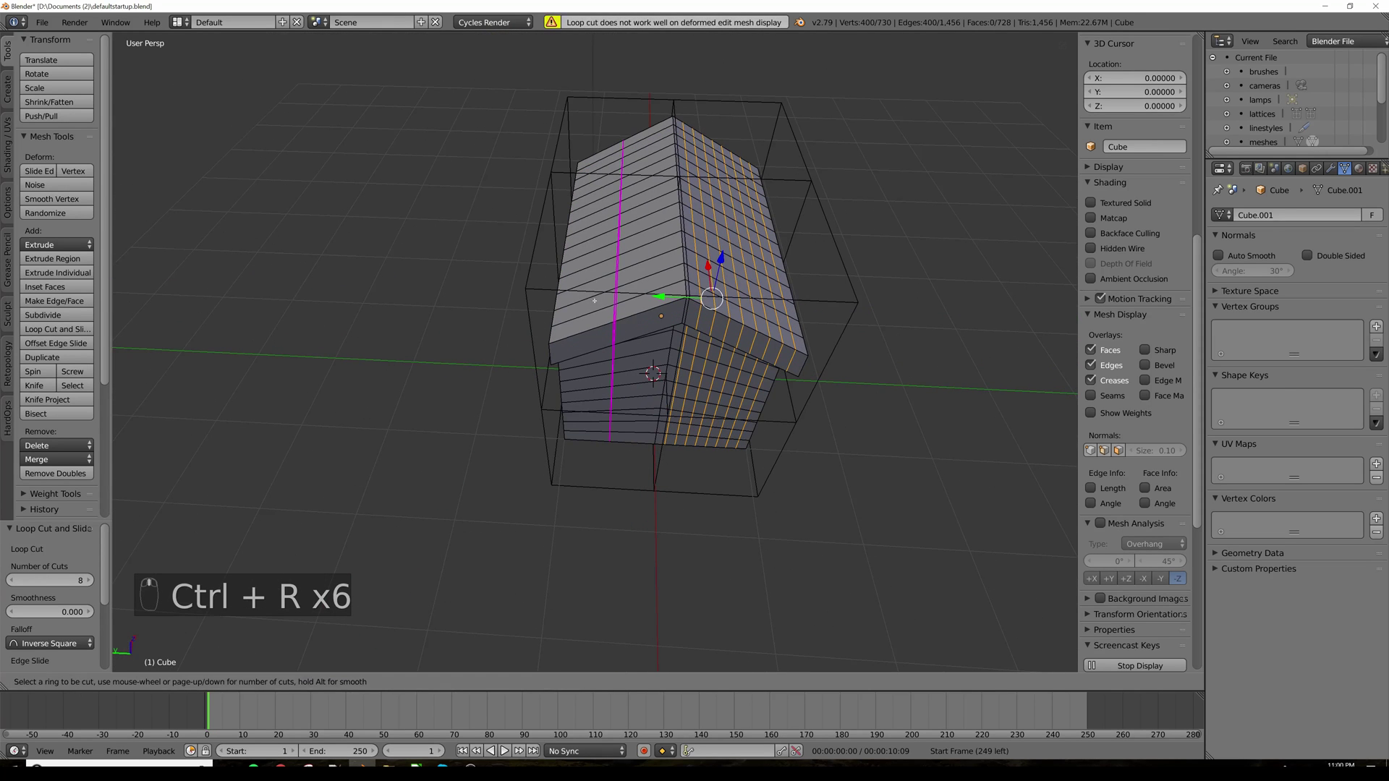
{"action": "left_click", "coordinate": [622, 297]}
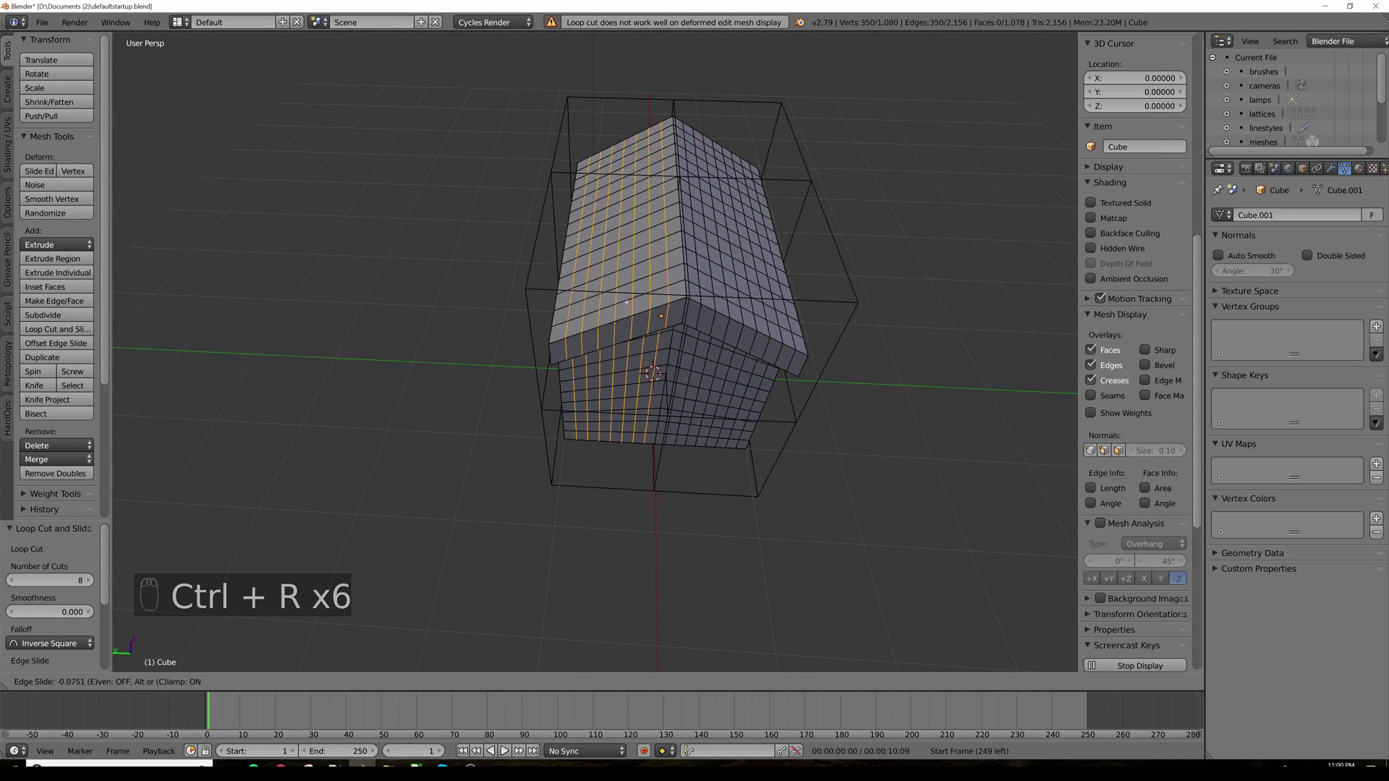
{"action": "right_click", "coordinate": [622, 297]}
Step: Switch to editing the lattice and lower its middle top row of control points about 1.07 along Z
{"action": "middle_click_drag", "start_coordinate": [621, 297], "coordinate": [587, 292]}
{"action": "key", "text": "Tab"}
{"action": "right_click", "coordinate": [627, 221]}
{"action": "key", "text": "Tab"}
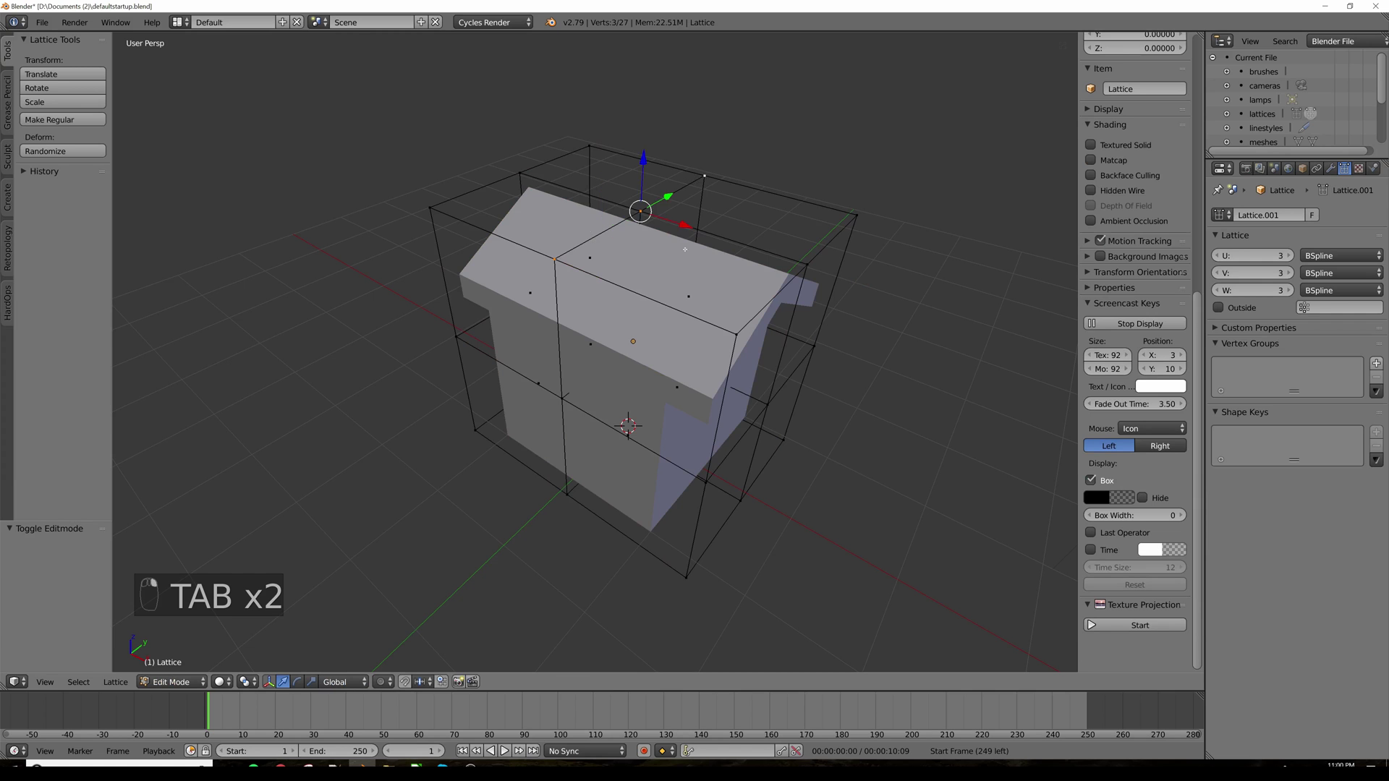
{"action": "middle_click_drag", "start_coordinate": [685, 249], "coordinate": [636, 253]}
{"action": "key", "text": "g"}
{"action": "key", "text": "z"}
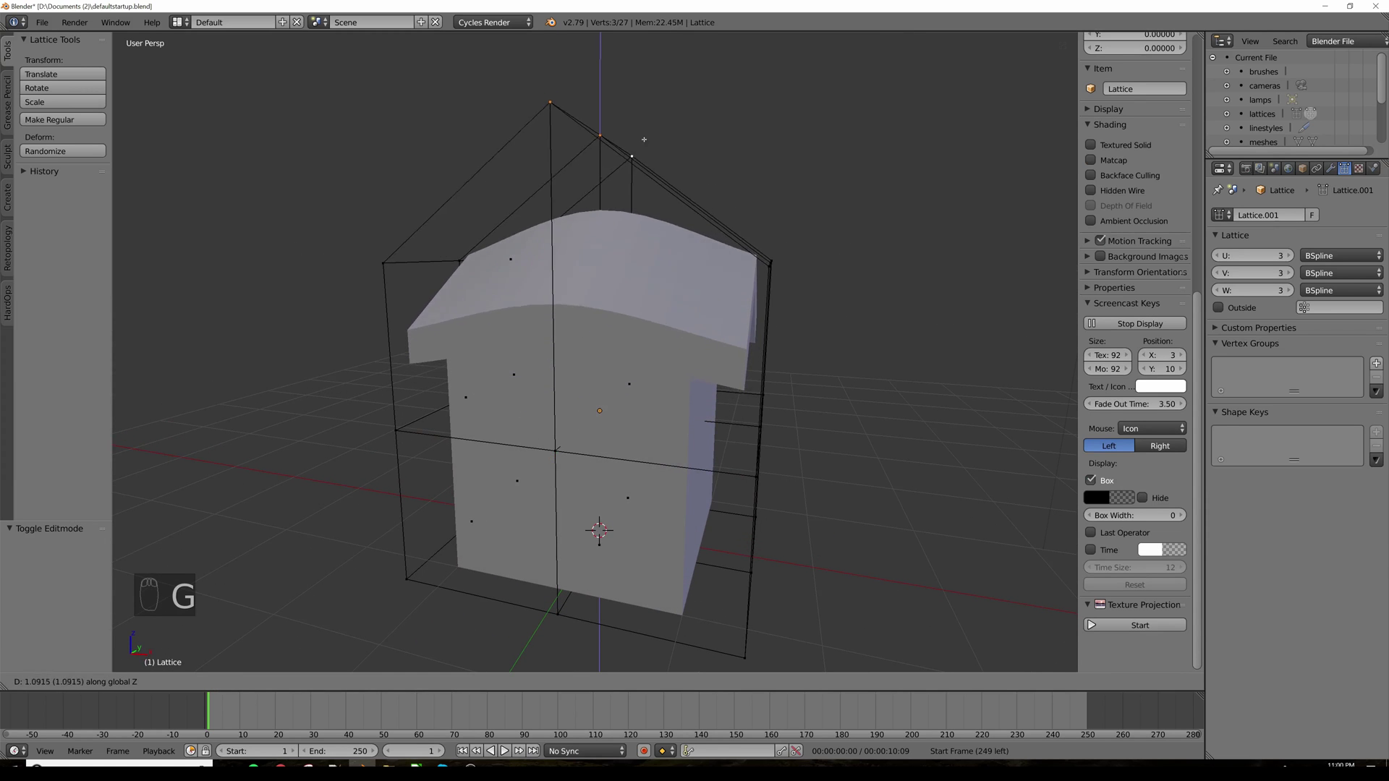
{"action": "left_click", "coordinate": [825, 311]}
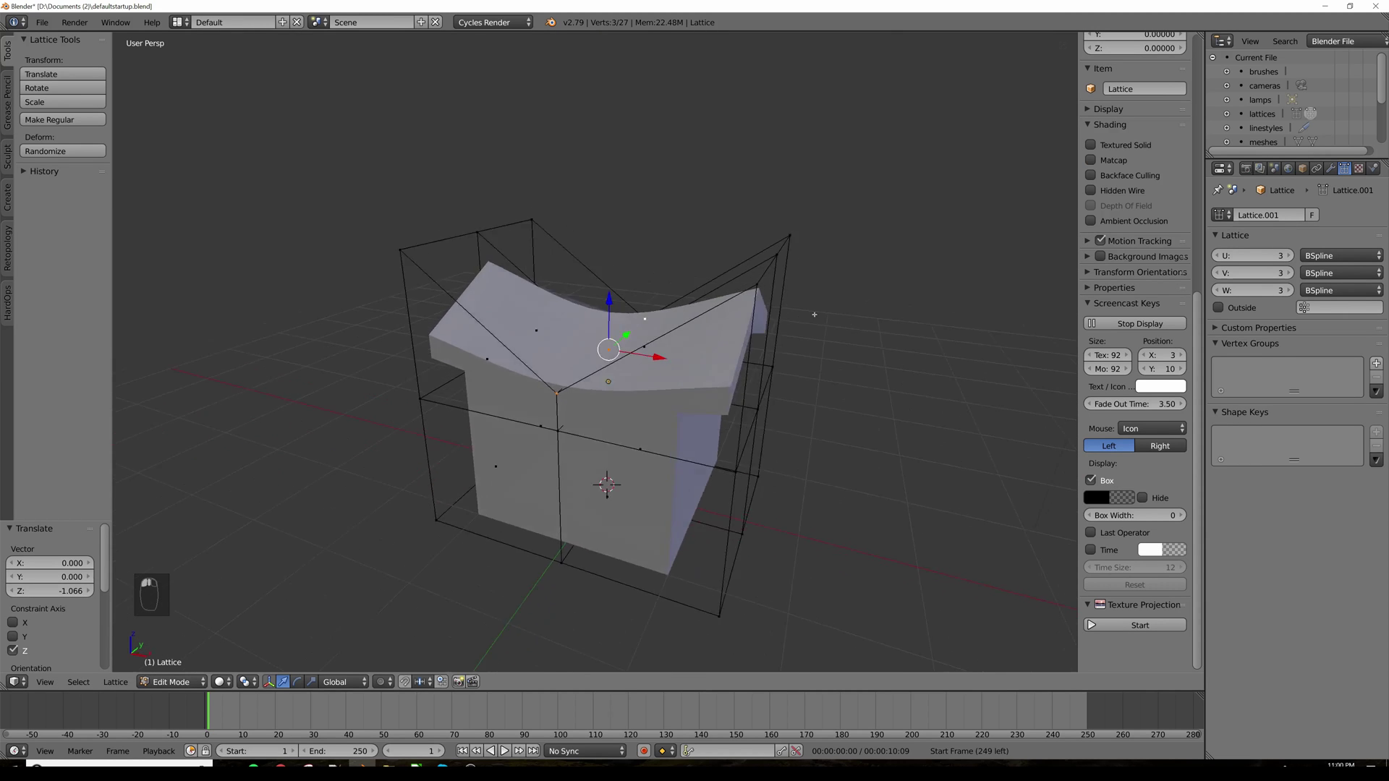
Step: Raise the top row of lattice points at the house's +X end about 0.60 along Z
{"action": "middle_click_drag", "start_coordinate": [815, 315], "coordinate": [784, 320]}
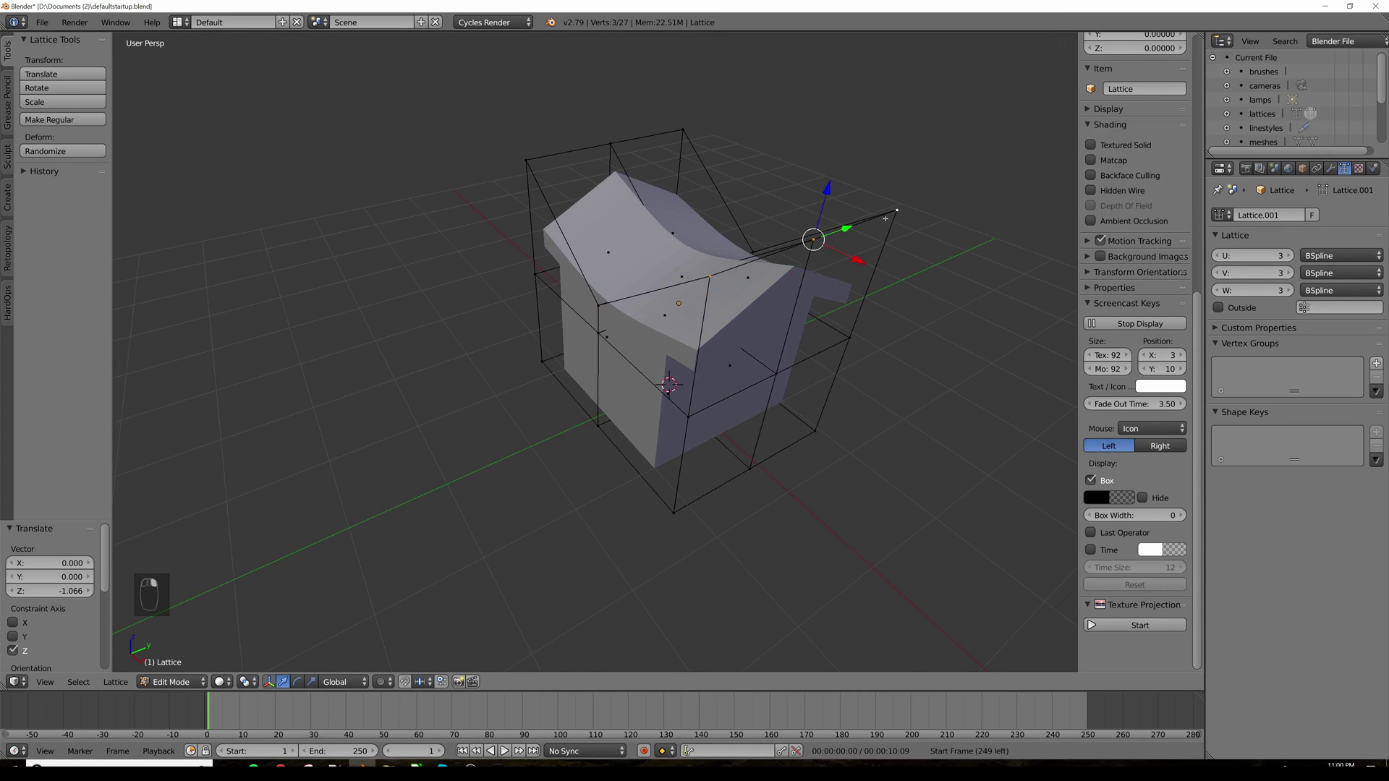
{"action": "middle_click_drag", "start_coordinate": [885, 219], "coordinate": [820, 255]}
{"action": "key", "text": "g"}
{"action": "key", "text": "z"}
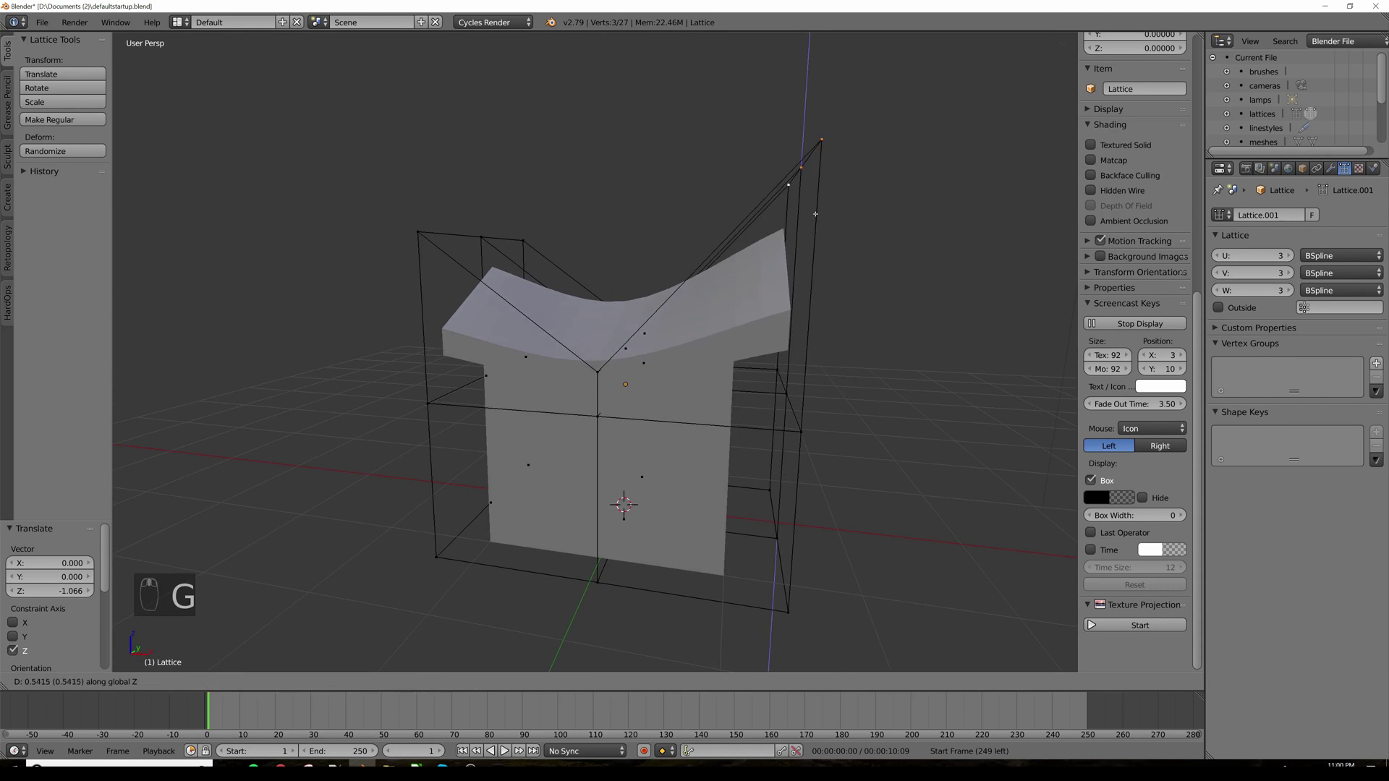
{"action": "left_click", "coordinate": [818, 199]}
Step: In front view, pull the raised +X end row of lattice points further outward and slightly up
{"action": "key", "text": "KP_2"}
{"action": "key", "text": "KP_3"}
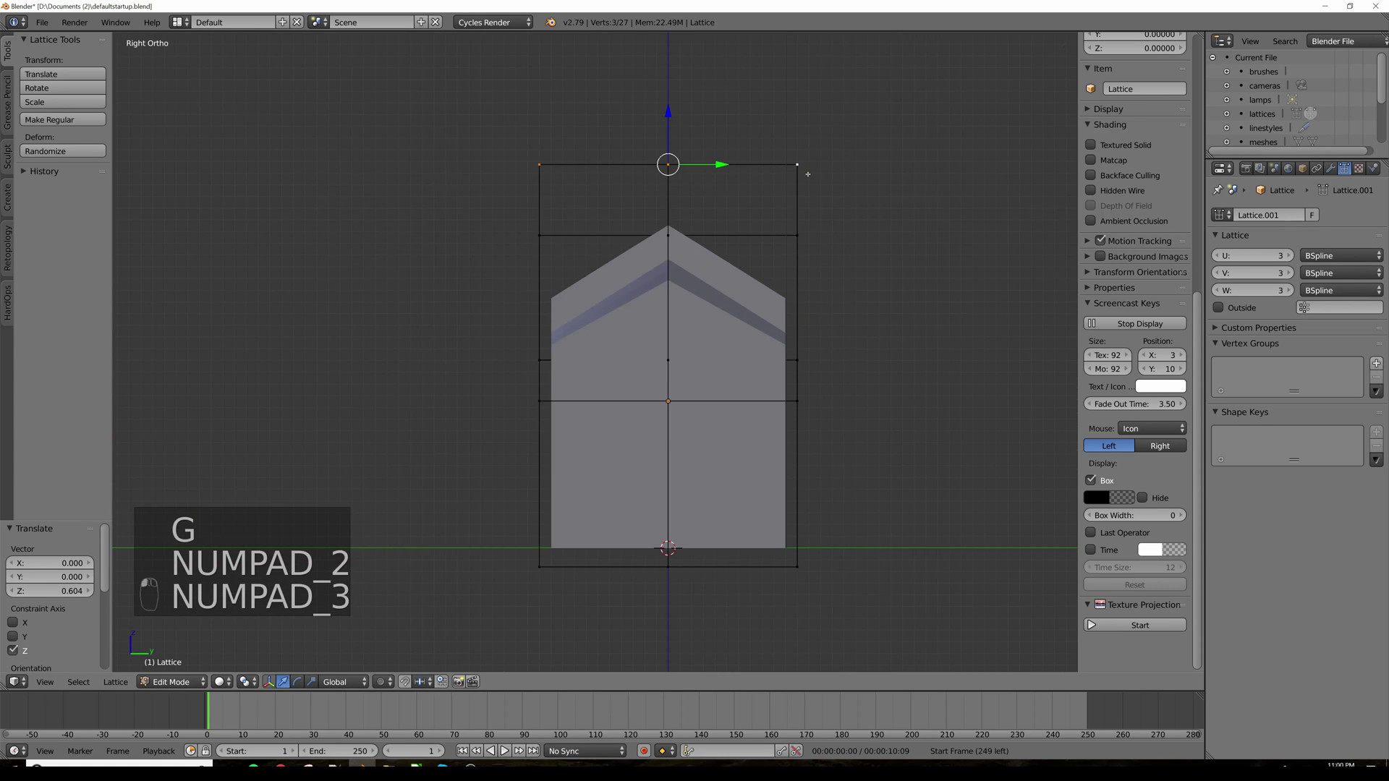
{"action": "key", "text": "KP_3"}
{"action": "key", "text": "KP_1"}
{"action": "key", "text": "g"}
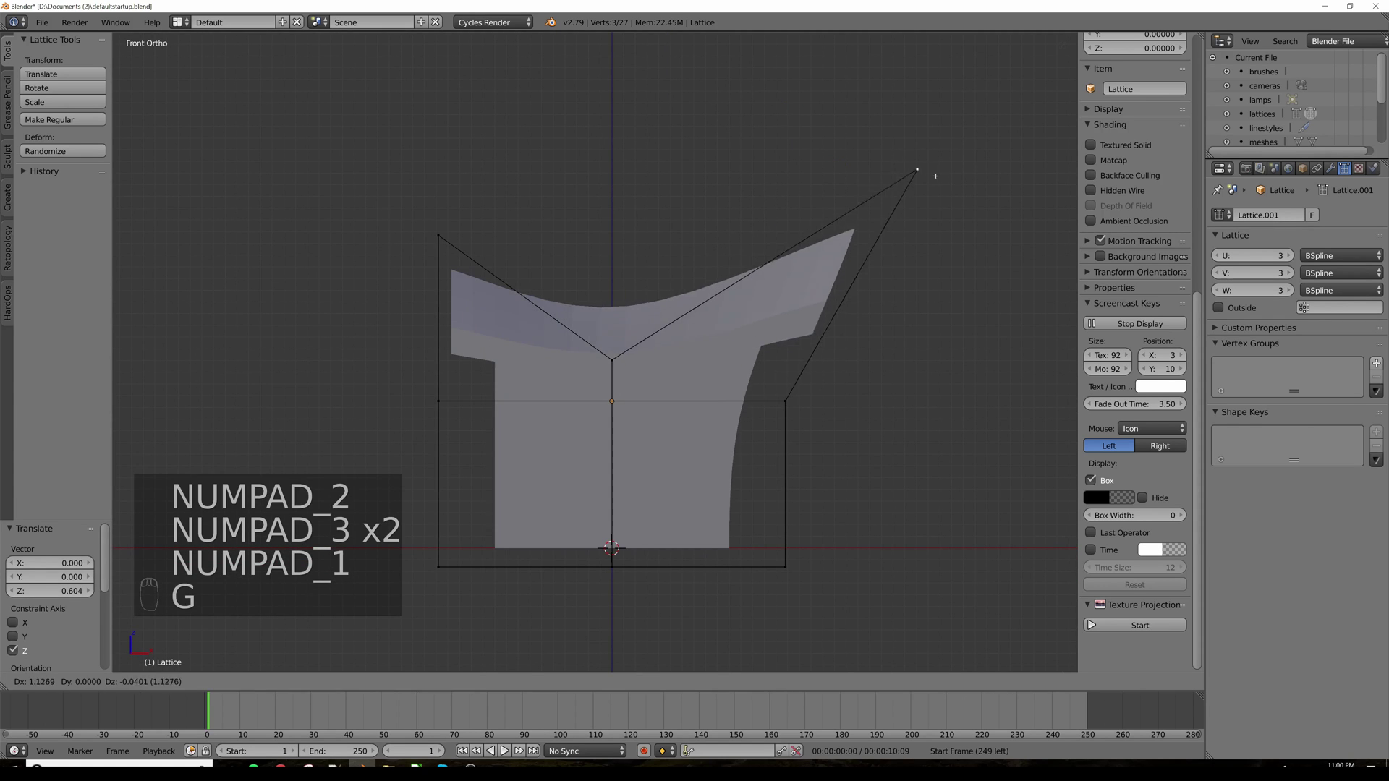
{"action": "left_click", "coordinate": [911, 143]}
Step: In wireframe, box-select the top row of lattice points at the -X end and lower it about 0.50 along Z
{"action": "key", "text": "a"}
{"action": "key", "text": "z"}
{"action": "key", "text": "b"}
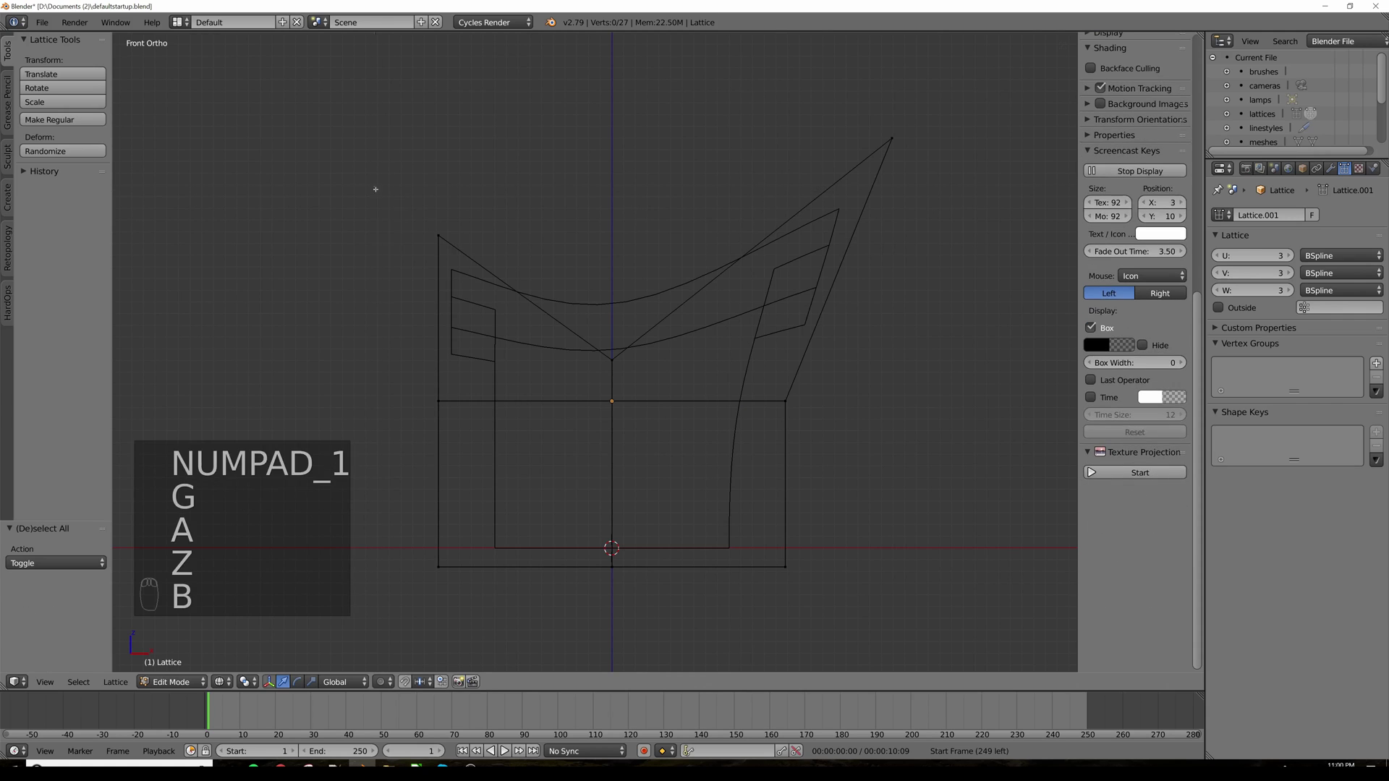
{"action": "left_click_drag", "start_coordinate": [375, 189], "coordinate": [477, 307]}
{"action": "key", "text": "g"}
{"action": "left_click", "coordinate": [439, 293]}
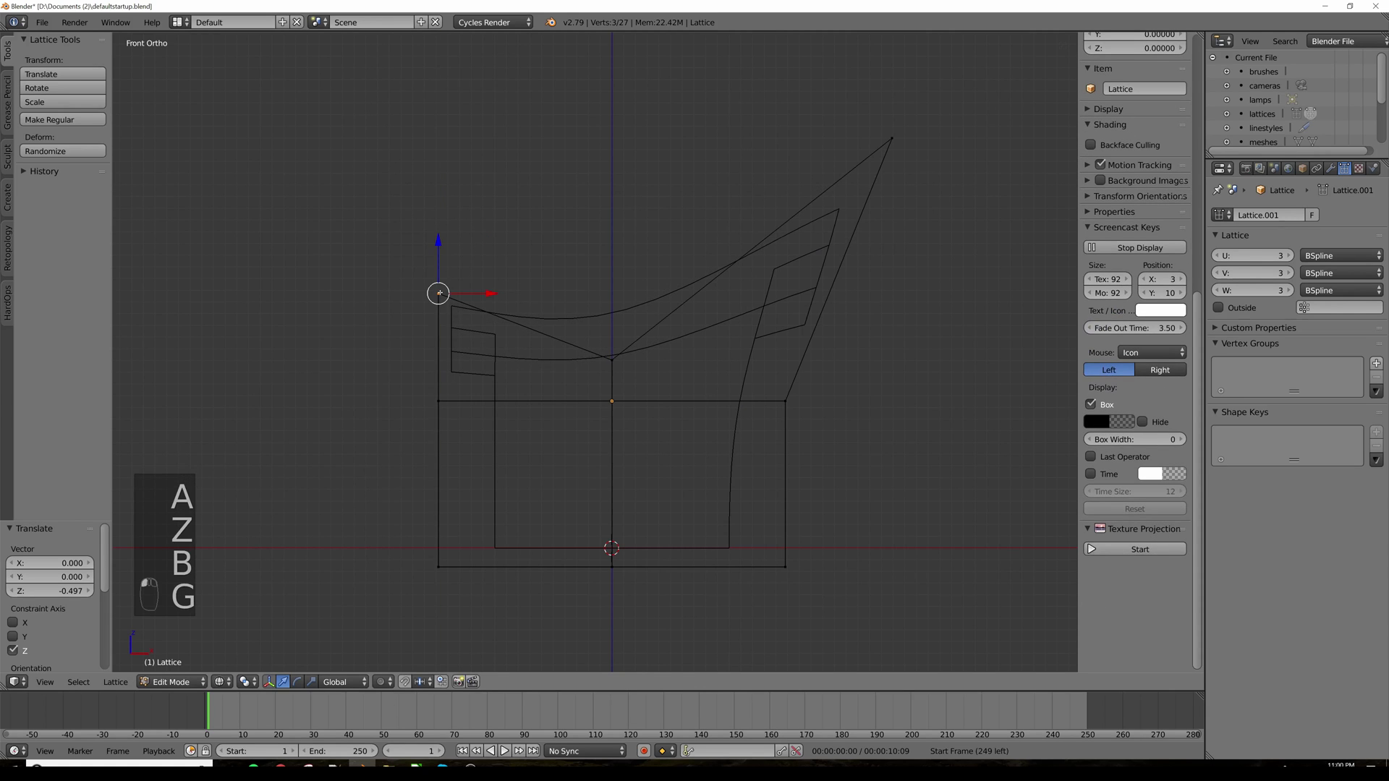
{"action": "key", "text": "KP_3"}
{"action": "key", "text": "g"}
{"action": "key", "text": "a"}
{"action": "key", "text": "a"}
{"action": "key", "text": "b"}
{"action": "left_click_drag", "start_coordinate": [492, 94], "coordinate": [594, 430]}
{"action": "key", "text": "g"}
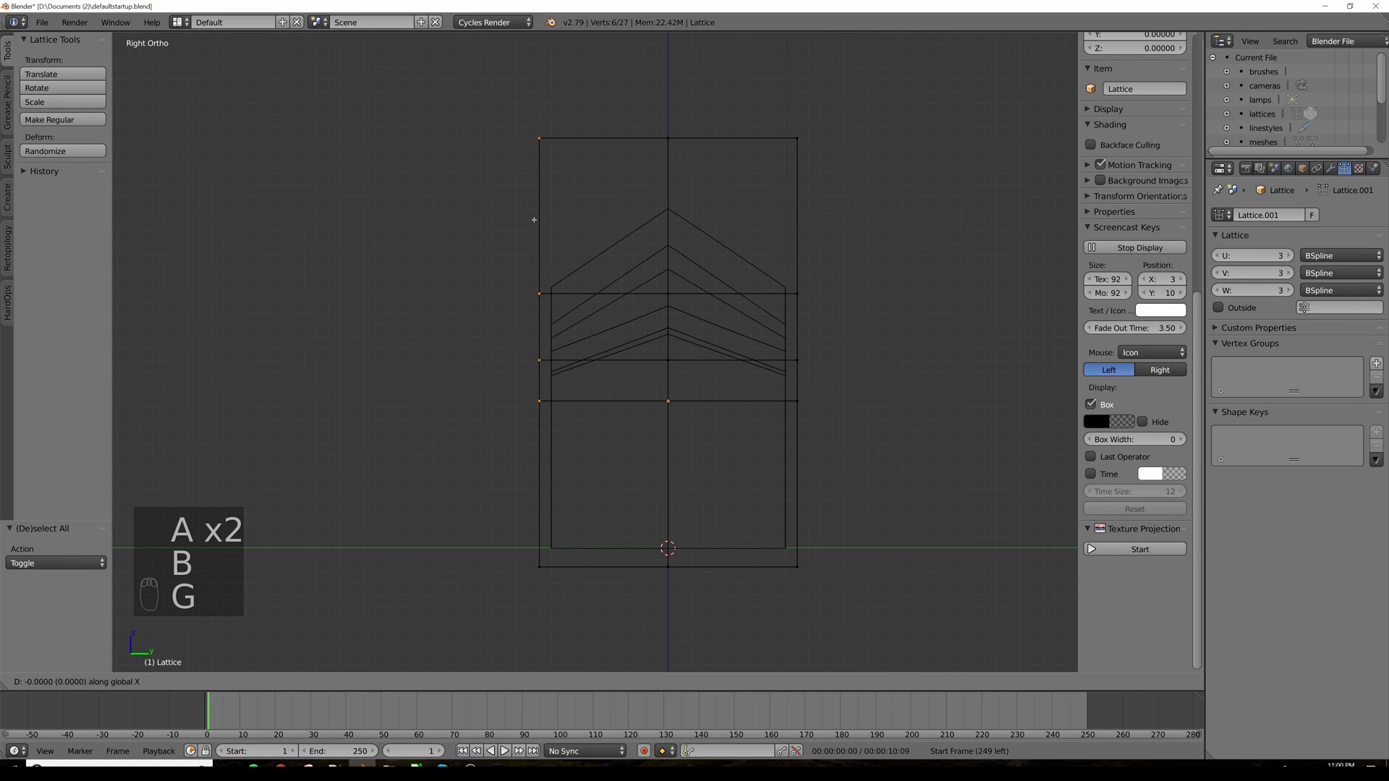
{"action": "key", "text": "y"}
{"action": "right_click", "coordinate": [531, 197]}
Step: Return to solid shading and move the three top lattice points on the -Y side outward about 1.19 along Y
{"action": "middle_click_drag", "start_coordinate": [533, 195], "coordinate": [611, 247]}
{"action": "key", "text": "z"}
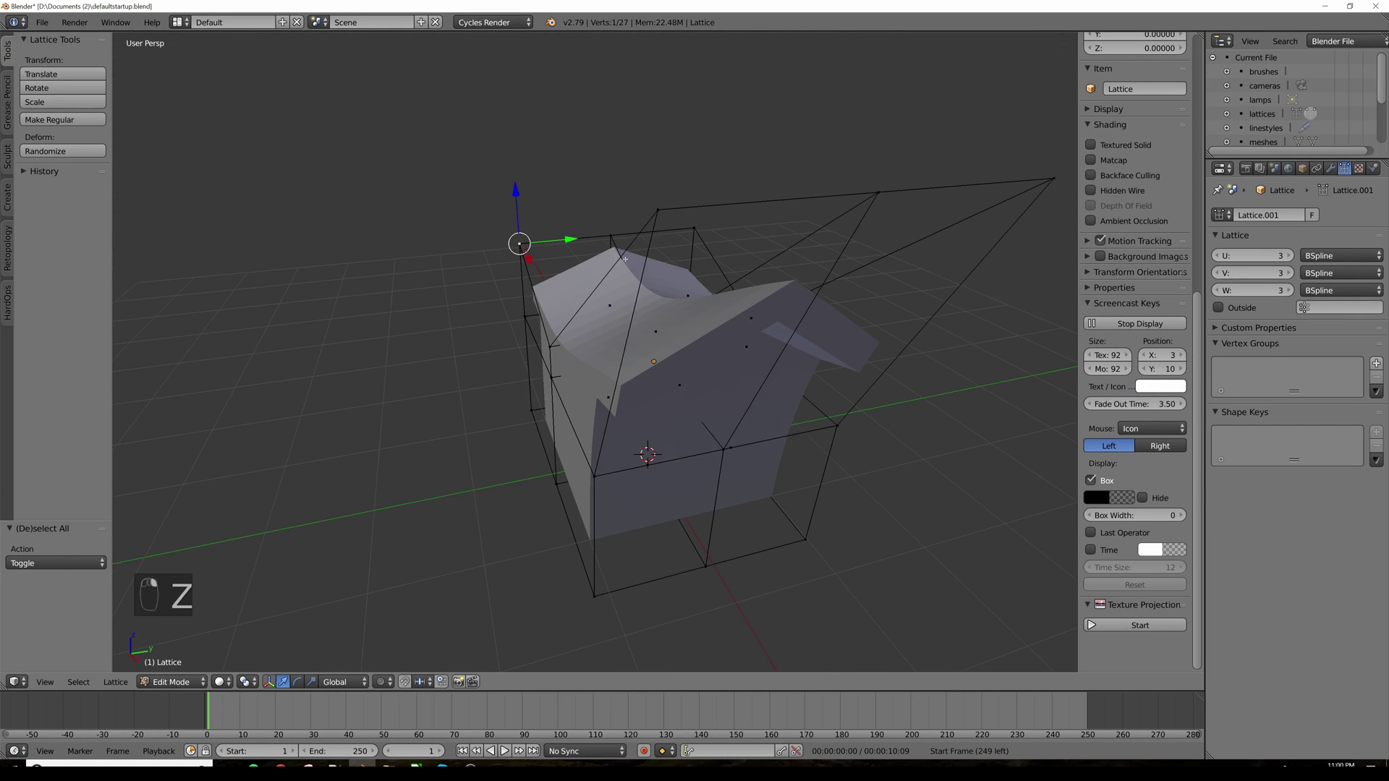
{"action": "key", "text": "g"}
{"action": "key", "text": "y"}
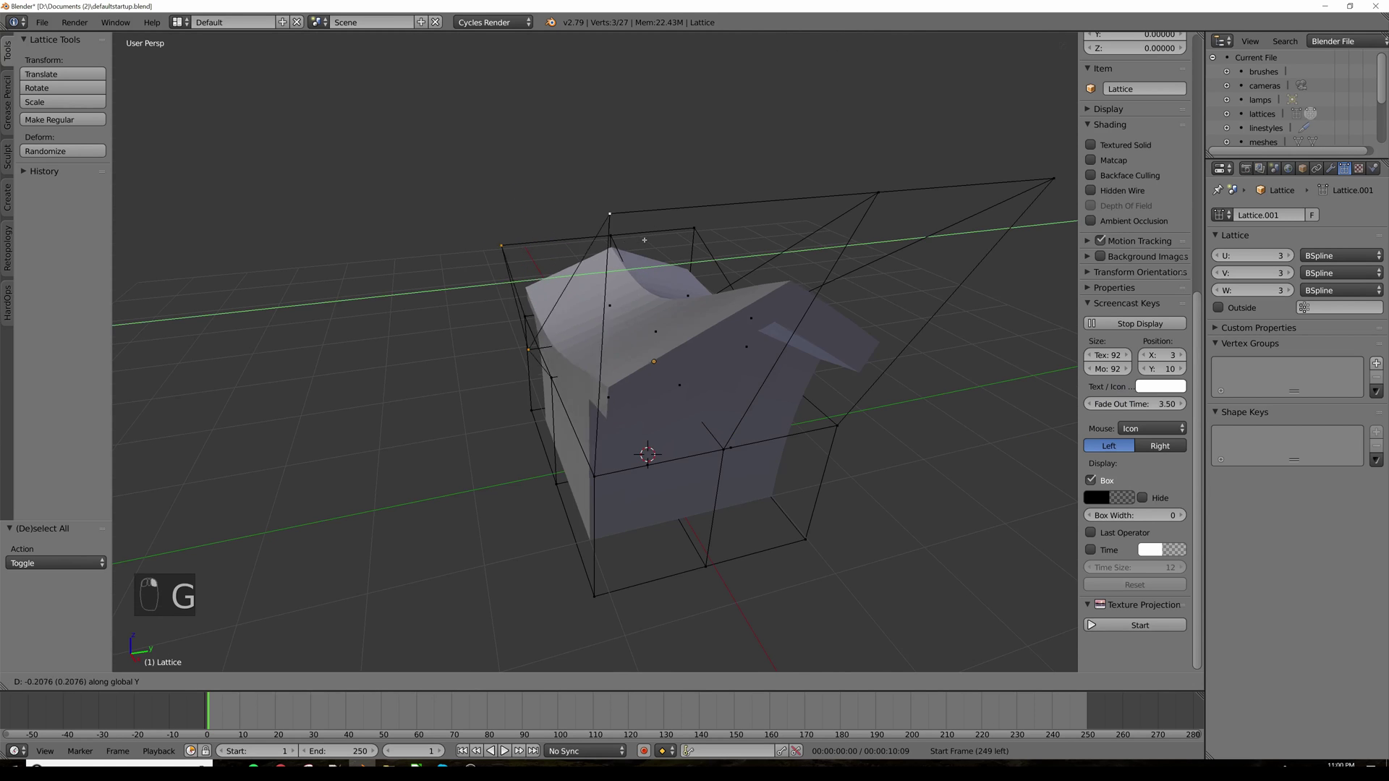
{"action": "left_click", "coordinate": [720, 213]}
Step: Move the three top lattice points on the +Y side outward along Y
{"action": "middle_click_drag", "start_coordinate": [825, 310], "coordinate": [733, 272]}
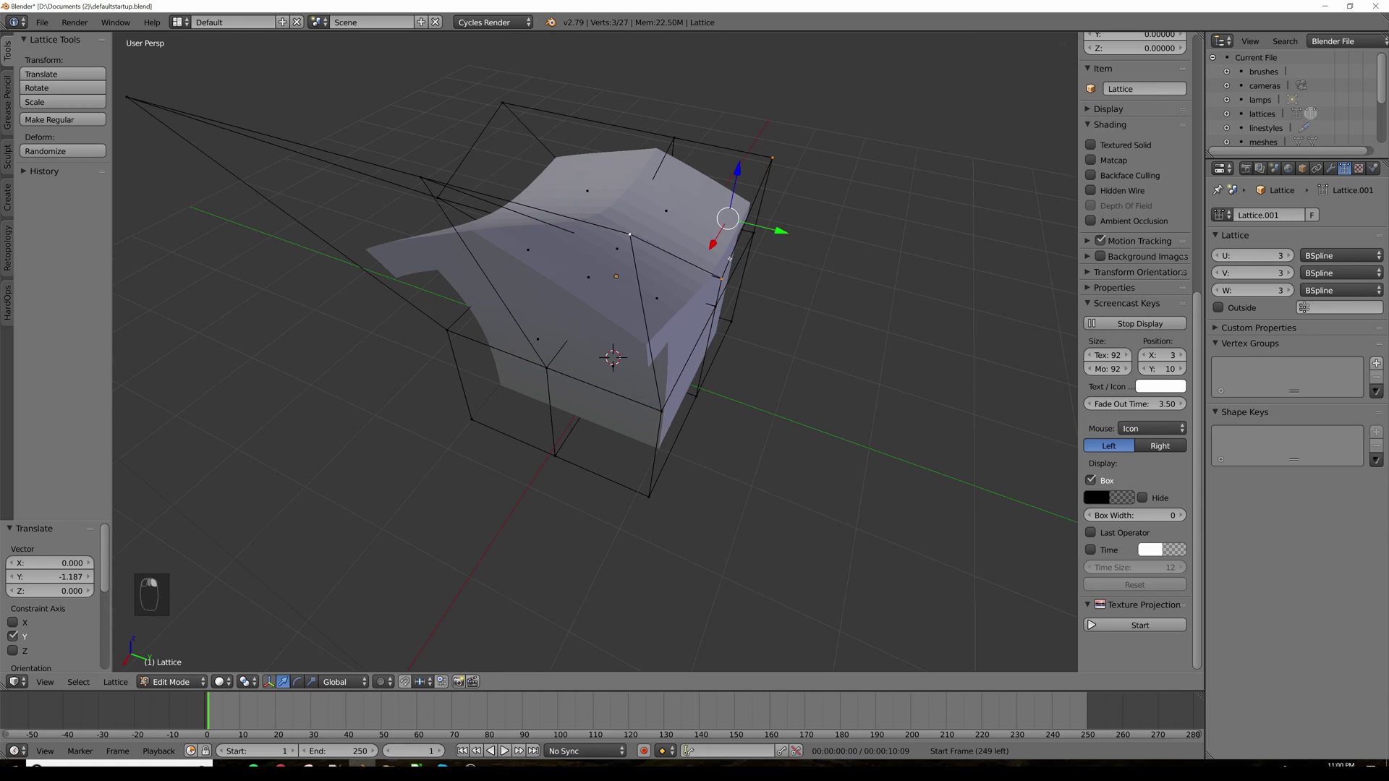
{"action": "key", "text": "g"}
{"action": "key", "text": "y"}
{"action": "left_click", "coordinate": [896, 304]}
Step: Exit lattice editing, select the deformed house and enter Edit Mode on its mesh
{"action": "middle_click_drag", "start_coordinate": [701, 416], "coordinate": [799, 329]}
{"action": "scroll", "coordinate": [709, 329], "scroll_direction": "down", "scroll_amount": 5}
{"action": "key", "text": "Tab"}
{"action": "middle_click_drag", "start_coordinate": [669, 373], "coordinate": [655, 307]}
{"action": "scroll", "coordinate": [567, 253], "scroll_direction": "up", "scroll_amount": 4}
{"action": "right_click", "coordinate": [614, 289]}
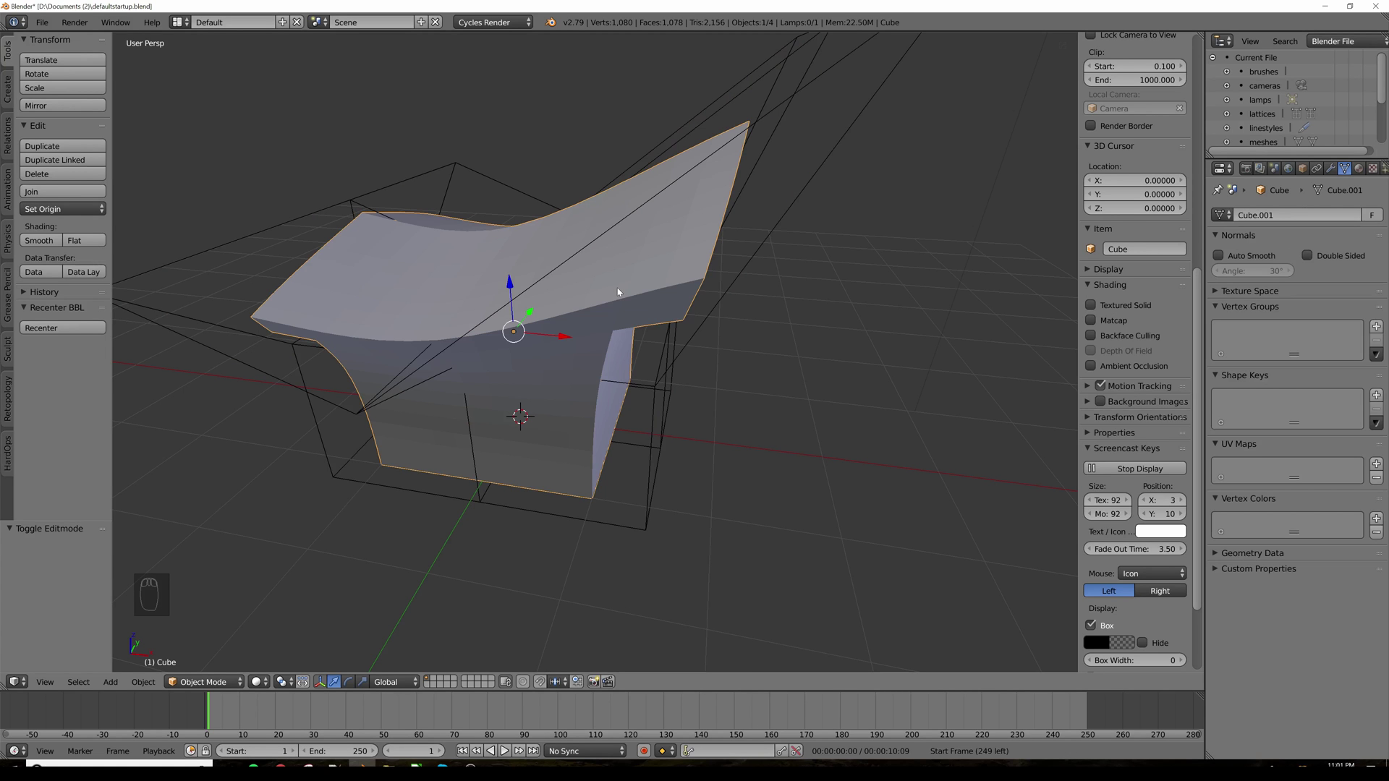
{"action": "key", "text": "Tab"}
{"action": "key", "text": "grave"}
{"action": "middle_click_drag", "start_coordinate": [642, 292], "coordinate": [654, 344]}
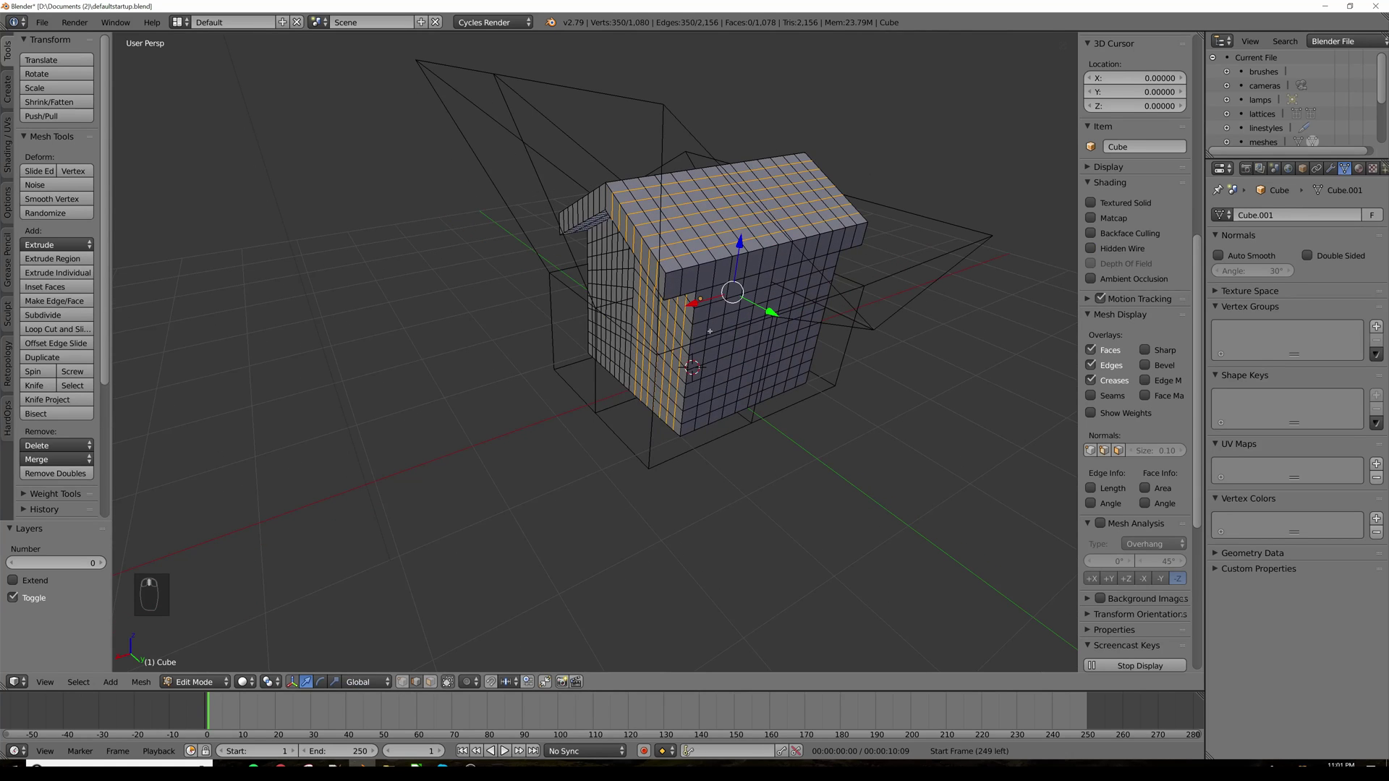
Step: Add a cube inside the house mesh and raise it about 2.33 along Z
{"action": "key", "text": "shift+a"}
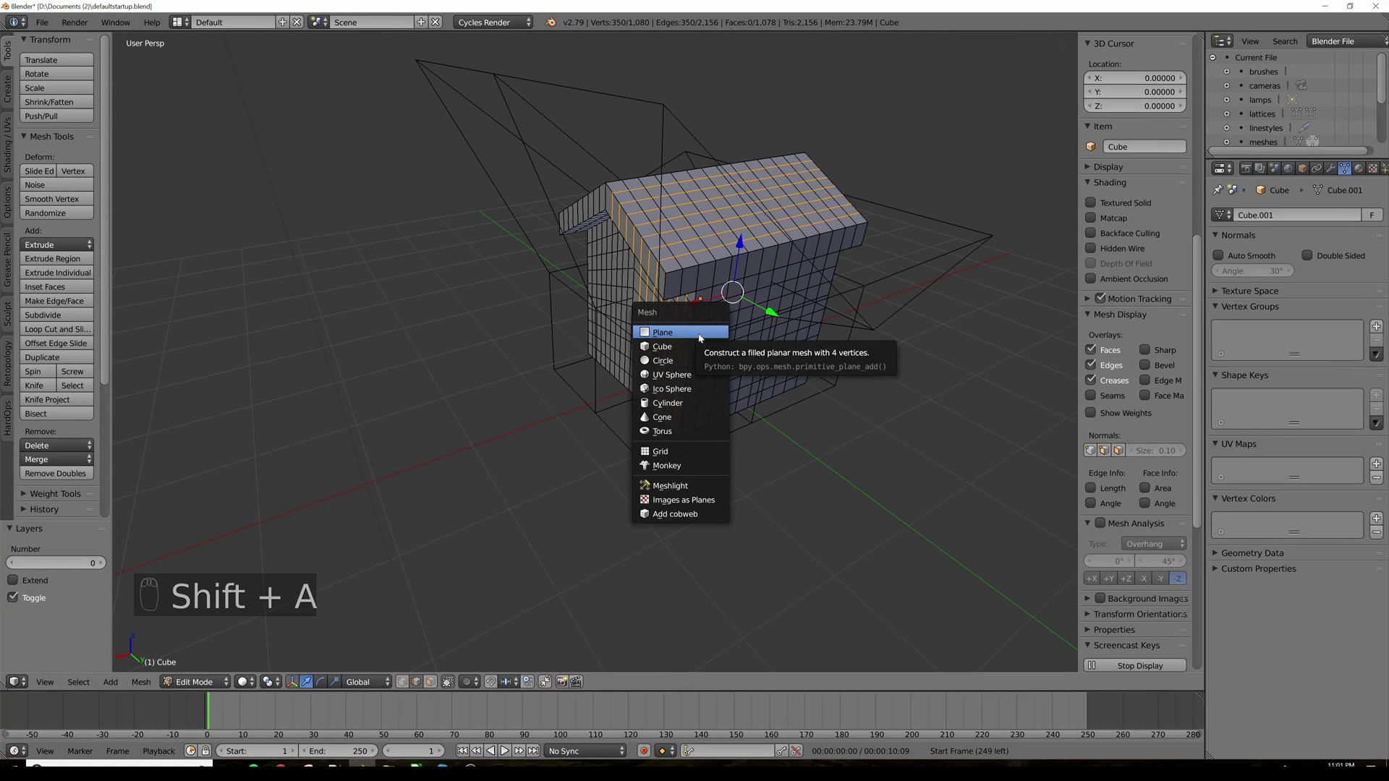
{"action": "left_click", "coordinate": [684, 351]}
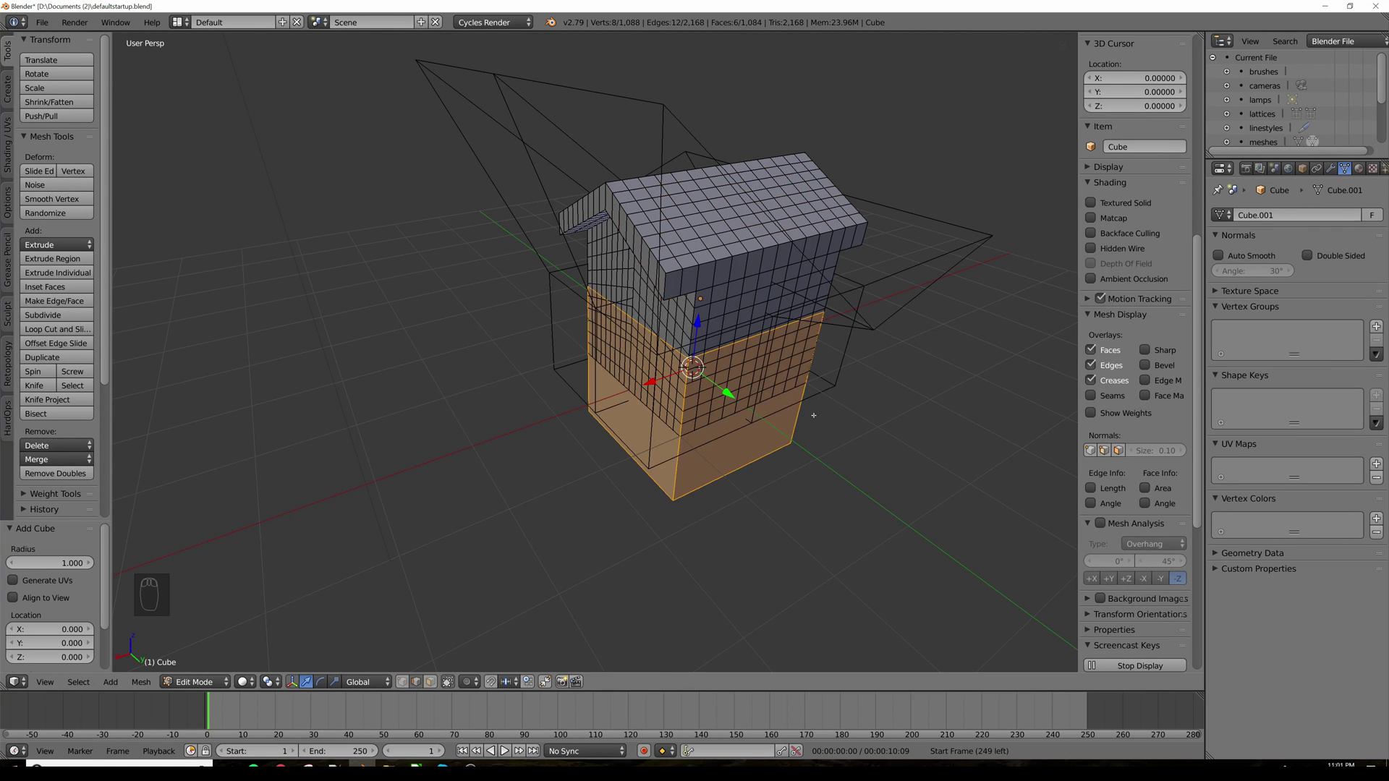
{"action": "key", "text": "g"}
{"action": "key", "text": "z"}
{"action": "left_click", "coordinate": [923, 254]}
Step: Scale the cube down to chimney size and lower it about 0.23 along Z into the roof ridge
{"action": "key", "text": "s"}
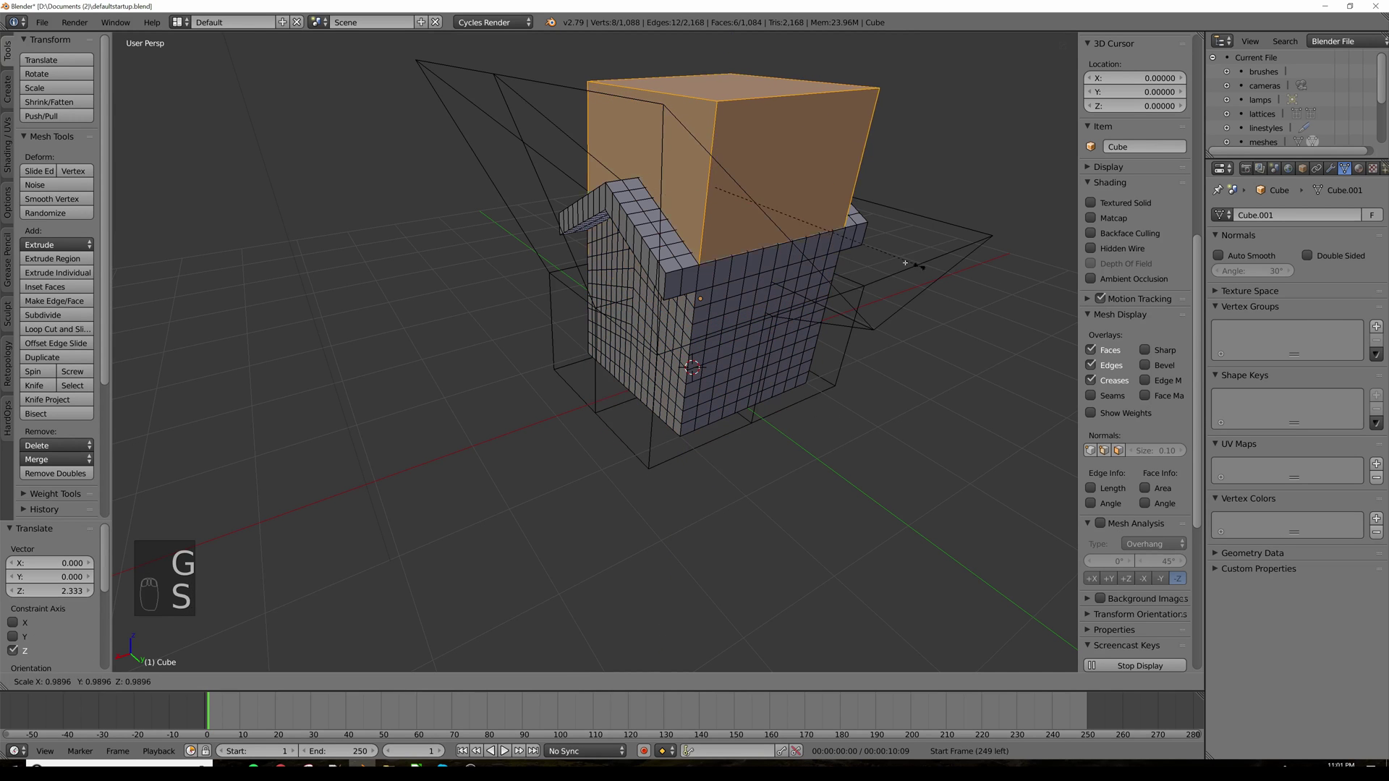
{"action": "left_click", "coordinate": [772, 241]}
{"action": "key", "text": "g"}
{"action": "key", "text": "z"}
{"action": "left_click", "coordinate": [755, 251]}
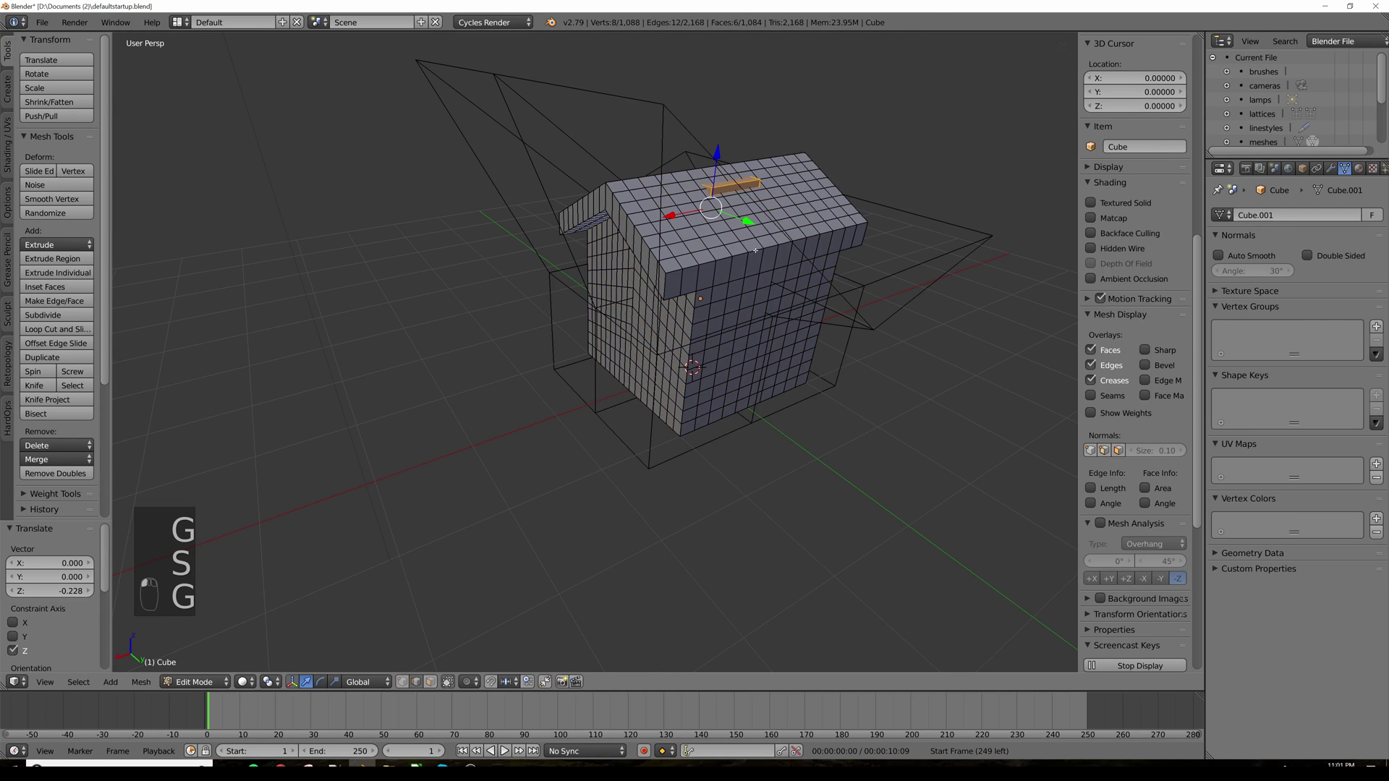
Step: In top view, move the small cube onto the +Y roof slope and scale it by about 0.52
{"action": "key", "text": "KP_7"}
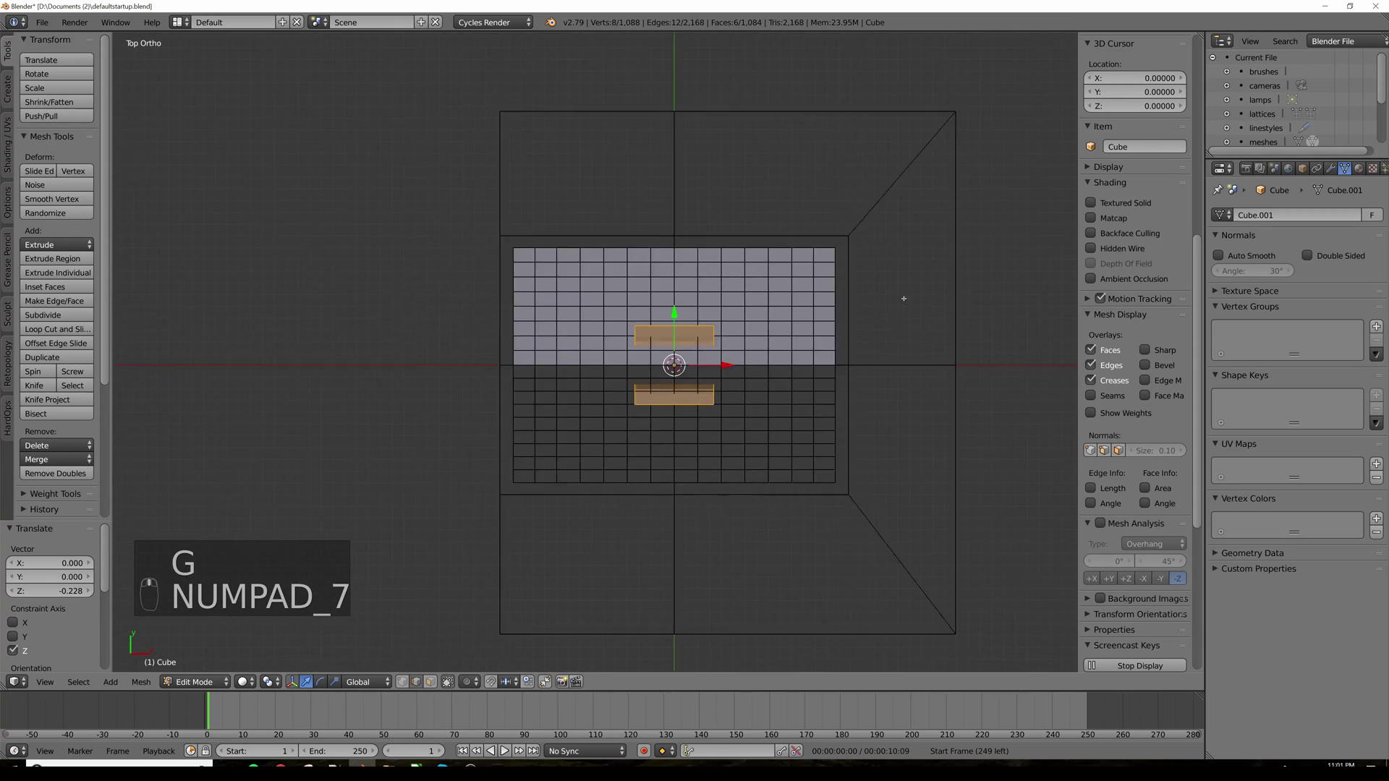
{"action": "key", "text": "g"}
{"action": "left_click", "coordinate": [881, 274]}
{"action": "key", "text": "s"}
{"action": "left_click", "coordinate": [821, 291]}
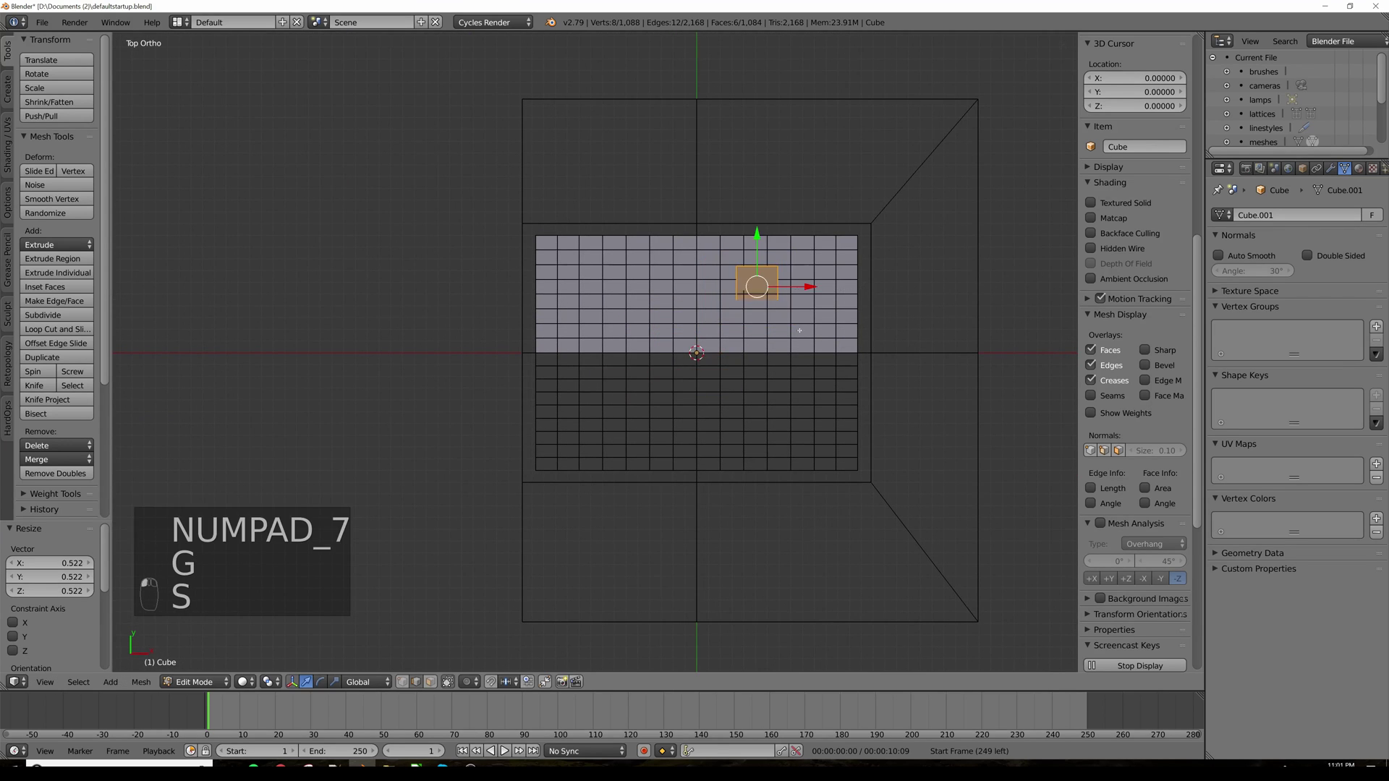
Step: In face select mode, raise the small cube's top face about 0.69 along Z to form a chimney
{"action": "middle_click_drag", "start_coordinate": [821, 291], "coordinate": [813, 316]}
{"action": "key", "text": "ctrl+Tab"}
{"action": "left_click", "coordinate": [807, 302]}
{"action": "right_click", "coordinate": [737, 347]}
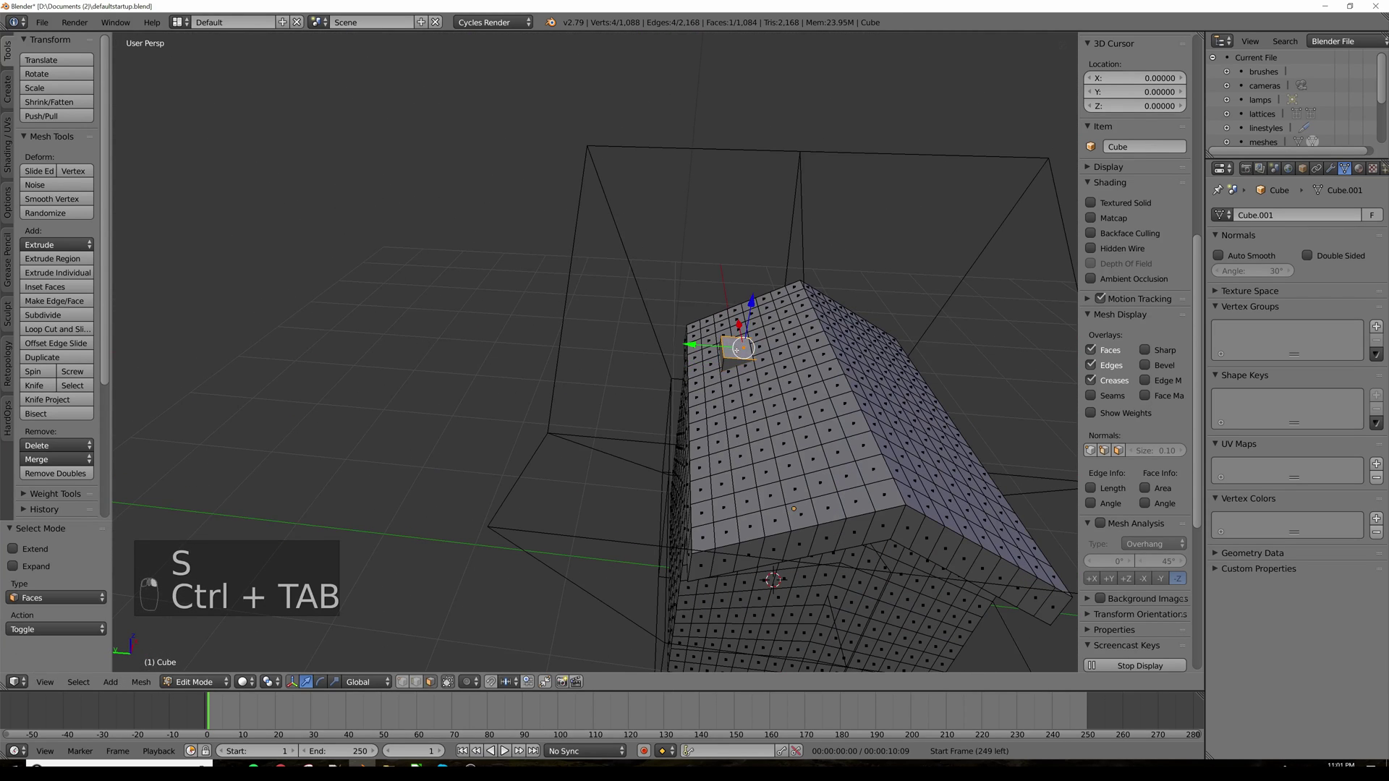
{"action": "key", "text": "g"}
{"action": "key", "text": "z"}
{"action": "left_click", "coordinate": [753, 274]}
Step: Add eight evenly spaced horizontal loop cuts around the chimney
{"action": "middle_click_drag", "start_coordinate": [705, 329], "coordinate": [820, 337]}
{"action": "scroll", "coordinate": [830, 319], "scroll_direction": "up", "scroll_amount": 4}
{"action": "middle_click_drag", "start_coordinate": [582, 343], "coordinate": [646, 319]}
{"action": "scroll", "coordinate": [646, 318], "scroll_direction": "up", "scroll_amount": 3}
{"action": "scroll", "coordinate": [646, 318], "scroll_direction": "down", "scroll_amount": 4}
{"action": "key", "text": "ctrl+r"}
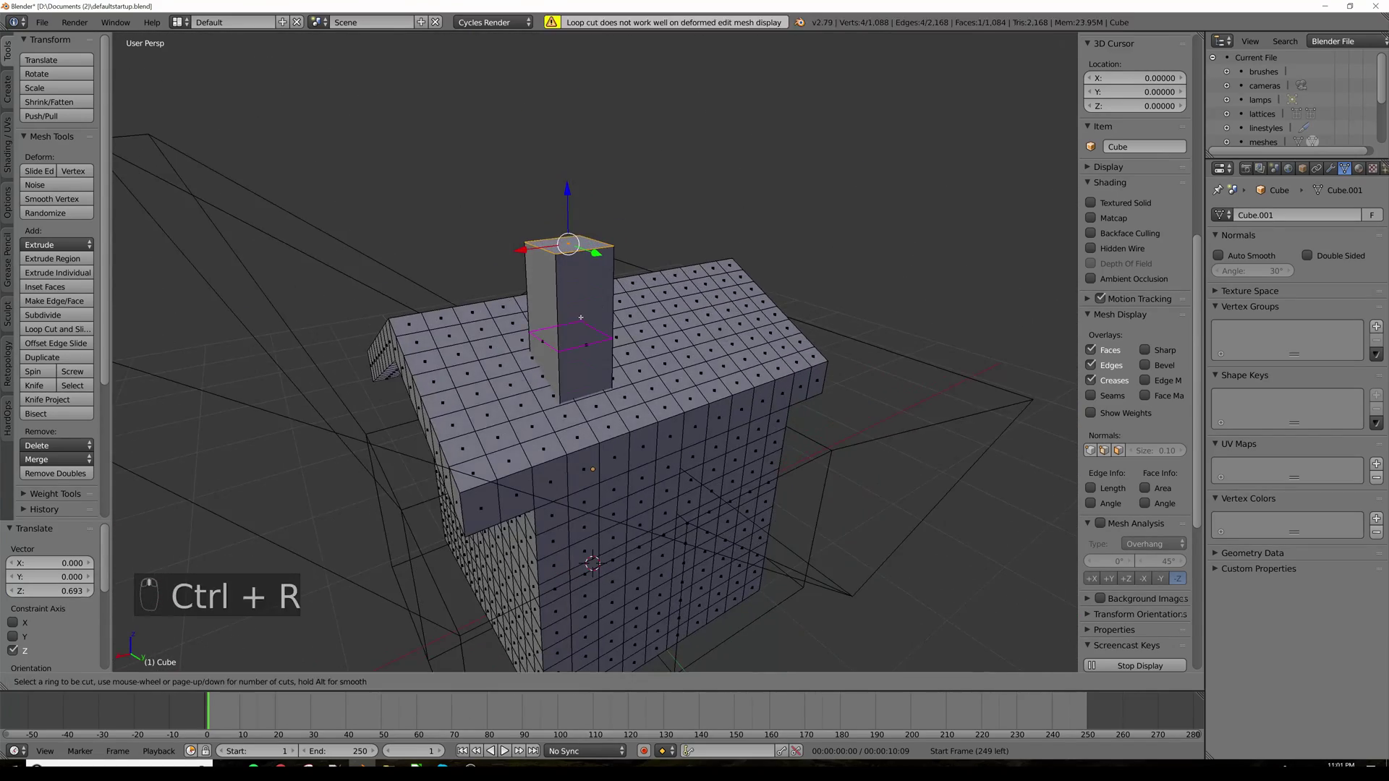
{"action": "left_click", "coordinate": [580, 316]}
{"action": "right_click", "coordinate": [569, 319]}
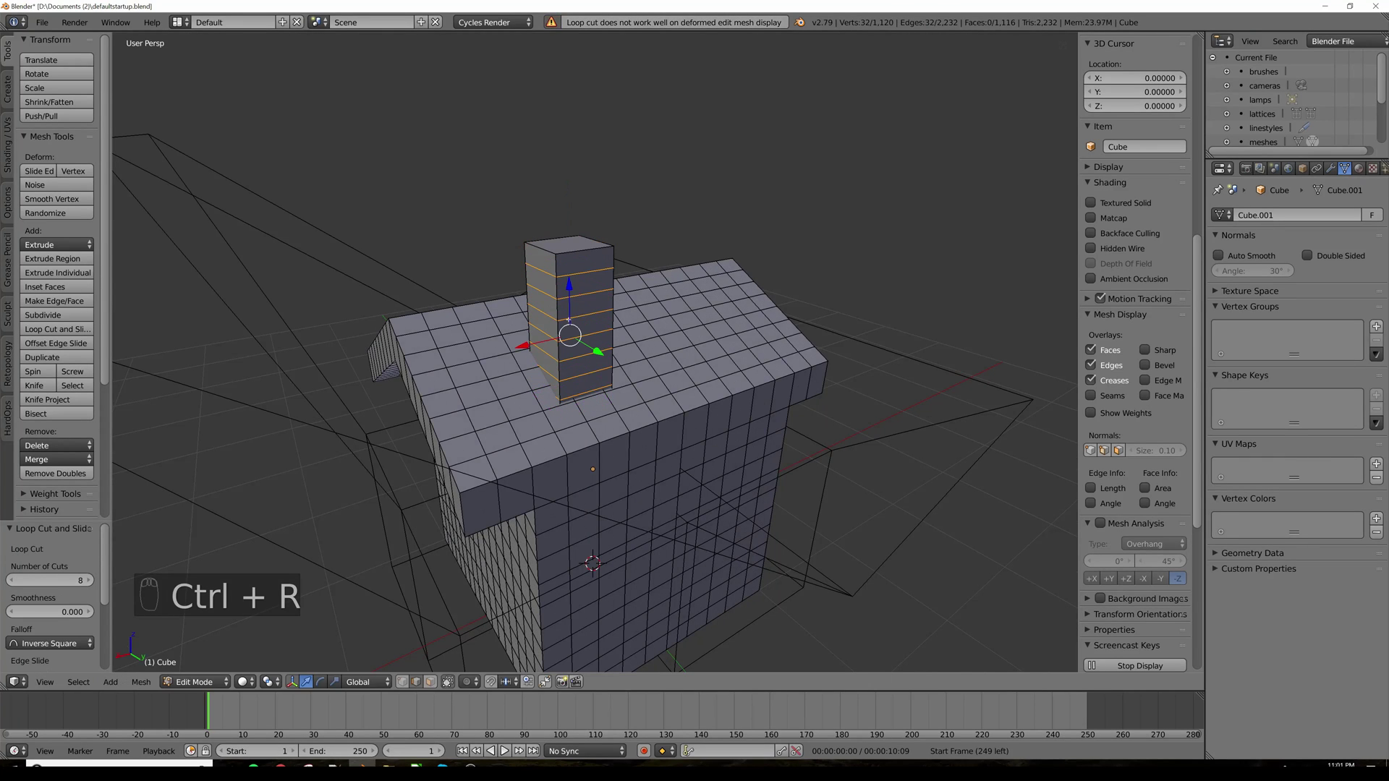
Step: Add evenly spaced vertical loop cuts through the chimney in both directions and return to Object Mode
{"action": "key", "text": "ctrl+r"}
{"action": "scroll", "coordinate": [576, 278], "scroll_direction": "up", "scroll_amount": 4}
{"action": "left_click", "coordinate": [575, 276]}
{"action": "right_click", "coordinate": [572, 276]}
{"action": "middle_click_drag", "start_coordinate": [474, 262], "coordinate": [801, 285]}
{"action": "key", "text": "ctrl+r"}
{"action": "scroll", "coordinate": [548, 255], "scroll_direction": "up", "scroll_amount": 1}
{"action": "right_click", "coordinate": [548, 255]}
{"action": "scroll", "coordinate": [642, 278], "scroll_direction": "down", "scroll_amount": 4}
{"action": "scroll", "coordinate": [636, 282], "scroll_direction": "up", "scroll_amount": 3}
{"action": "key", "text": "Tab"}
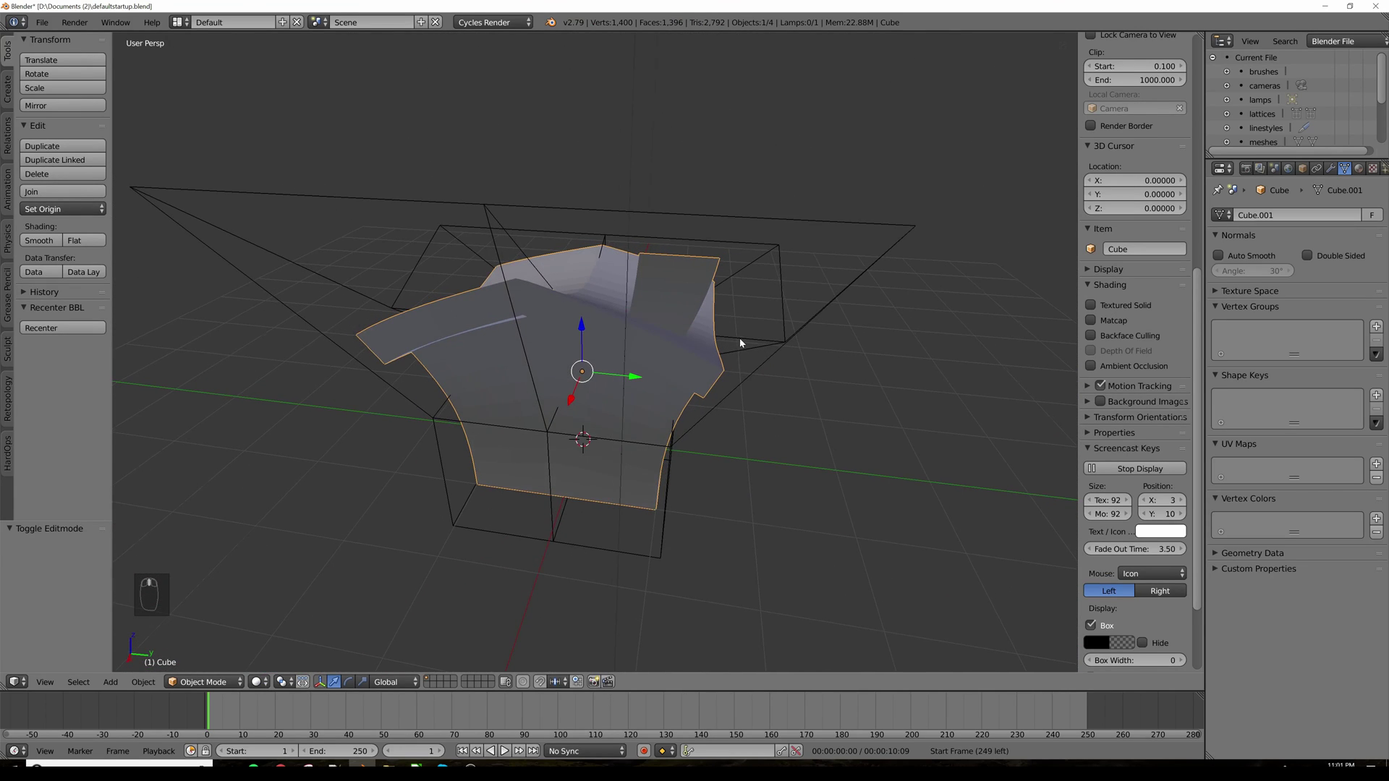
Step: In Edit Mode, select the chimney's entire linked geometry and assign it to a new vertex group named chimenea
{"action": "middle_click_drag", "start_coordinate": [740, 342], "coordinate": [776, 344]}
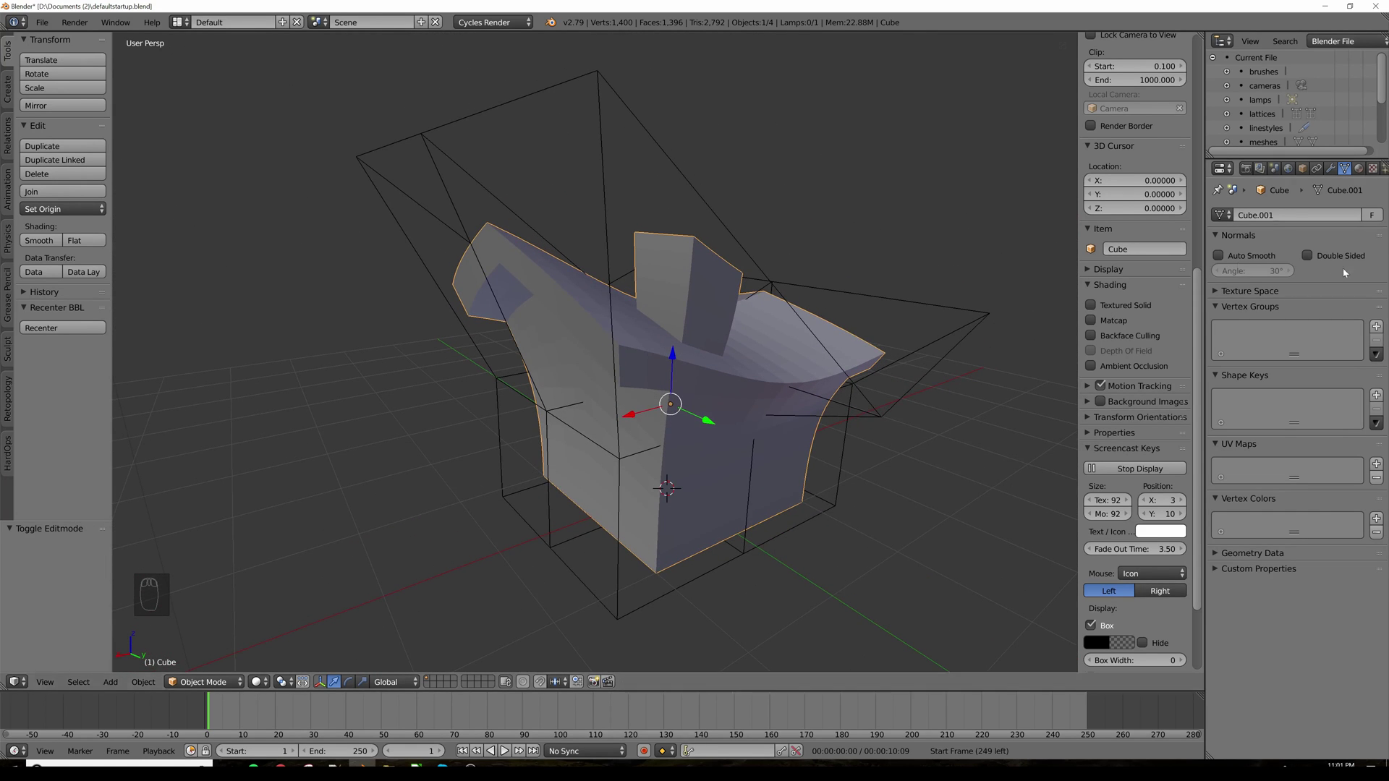
{"action": "mouse_move", "coordinate": [691, 349]}
{"action": "middle_mouse_down"}
{"action": "mouse_move", "coordinate": [707, 360]}
{"action": "mouse_move", "coordinate": [705, 327]}
{"action": "middle_mouse_up"}
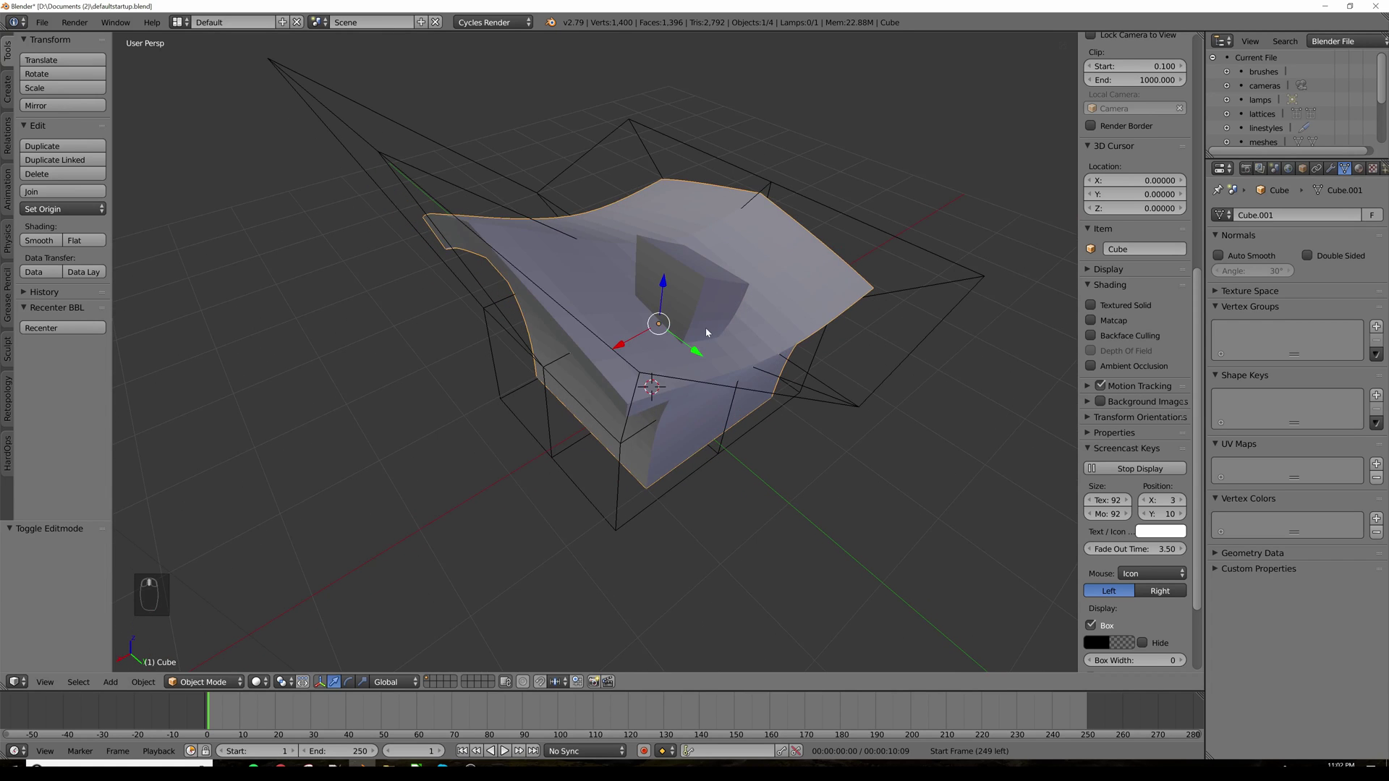
{"action": "key", "text": "Tab"}
{"action": "key", "text": "a"}
{"action": "key", "text": "a"}
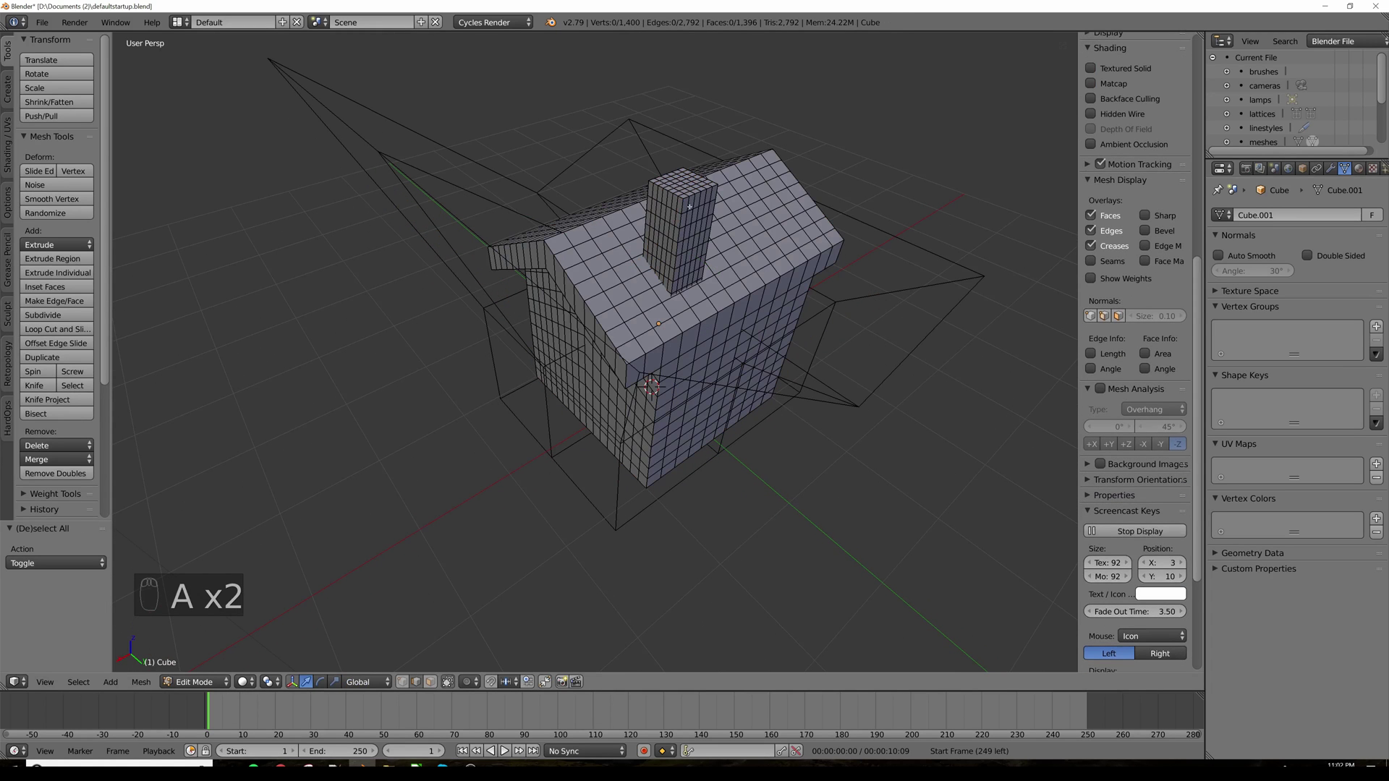
{"action": "right_click", "coordinate": [682, 205]}
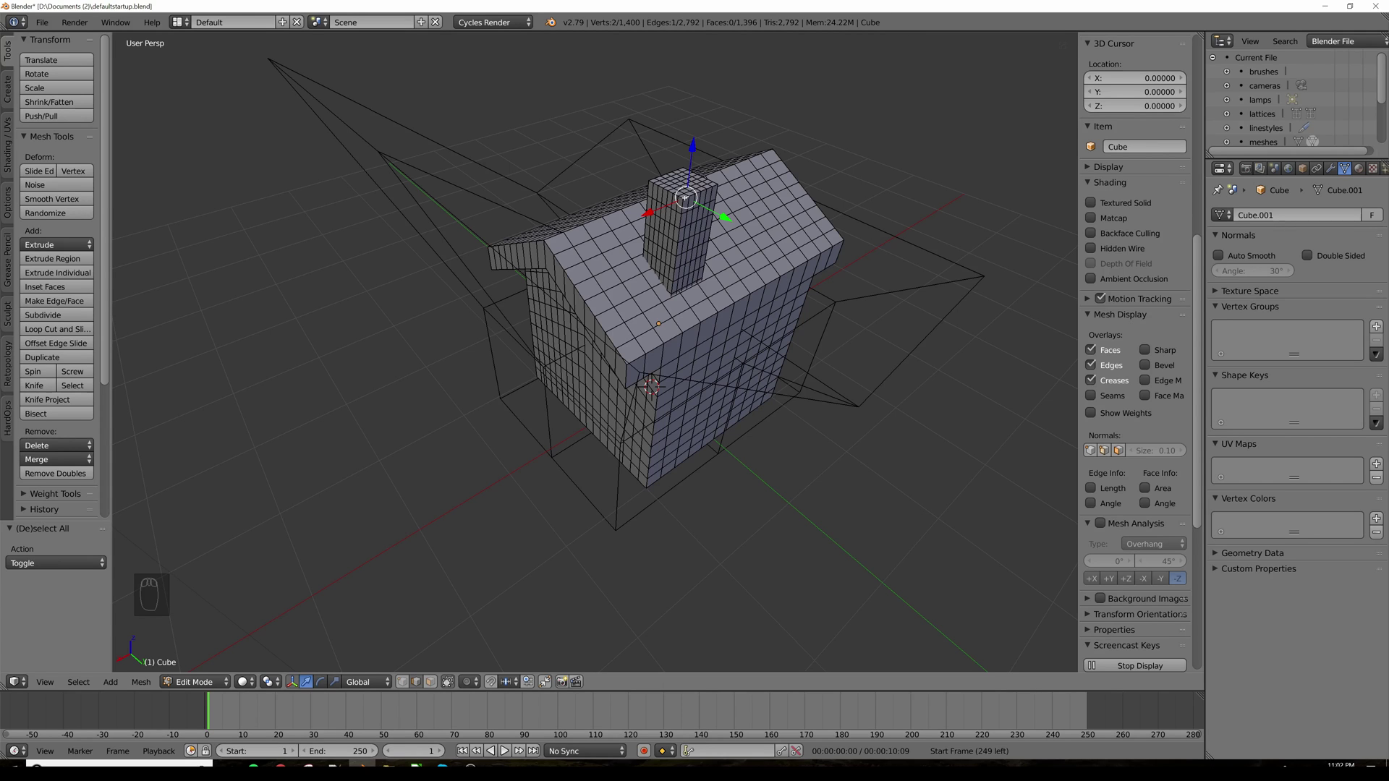
{"action": "key", "text": "ctrl+l"}
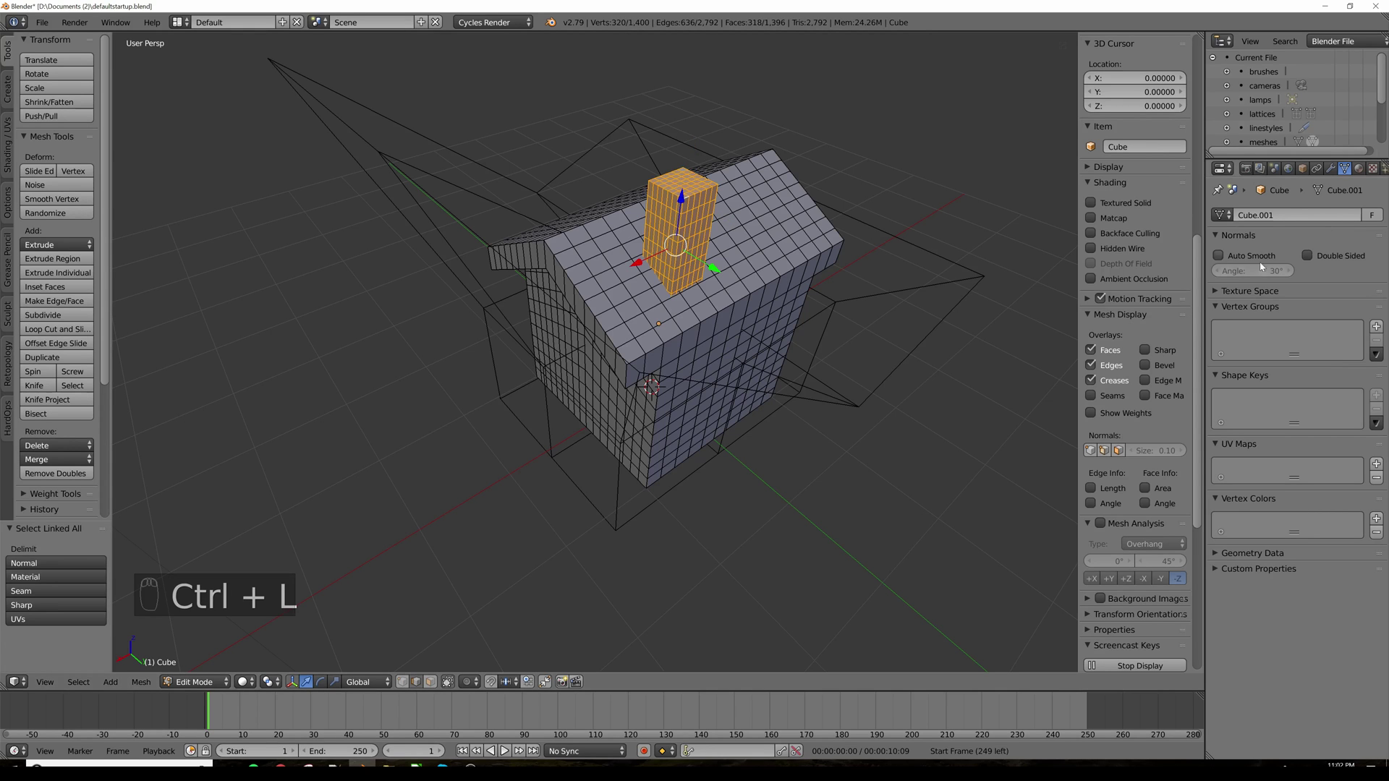
{"action": "left_click", "coordinate": [1376, 327]}
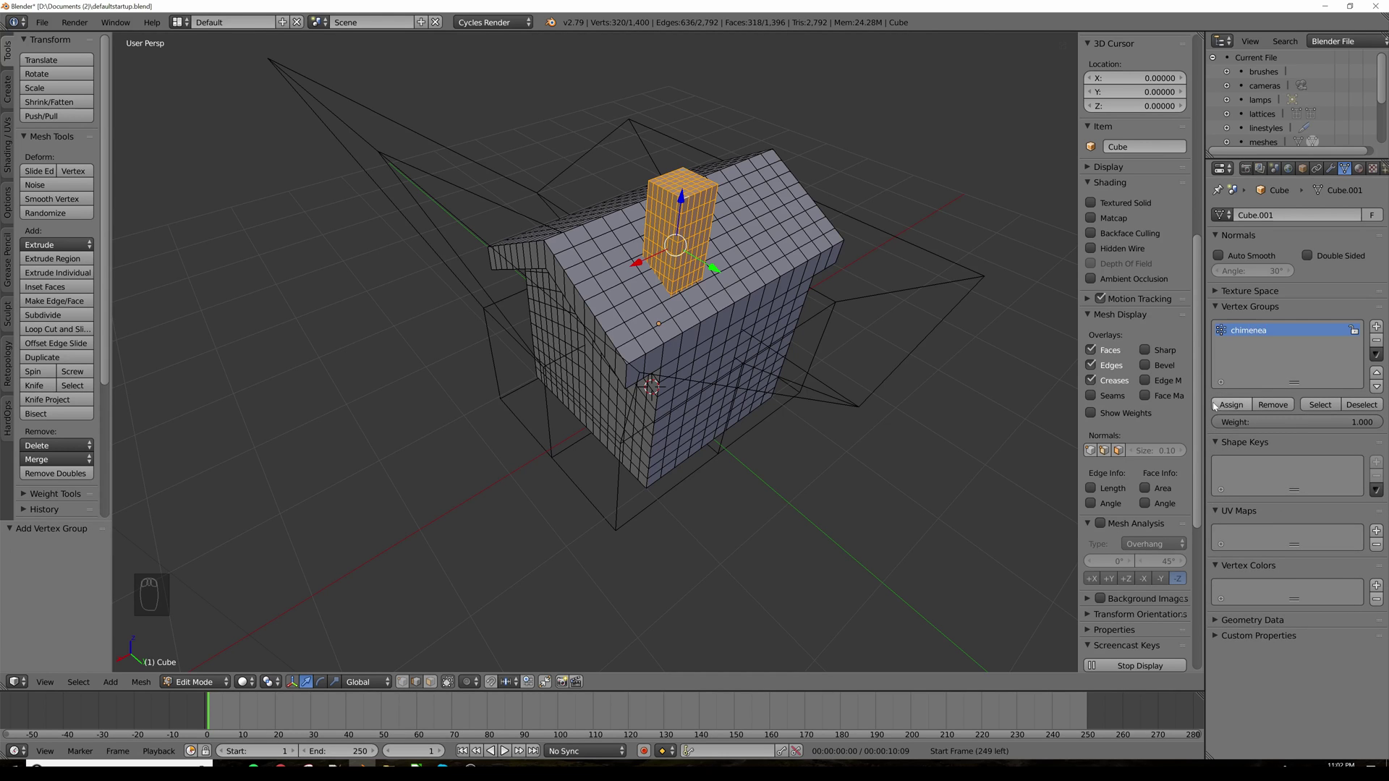
Step: Return to Object Mode and set the vertex group of the house's Lattice modifier to chimenea
{"action": "key", "text": "Tab"}
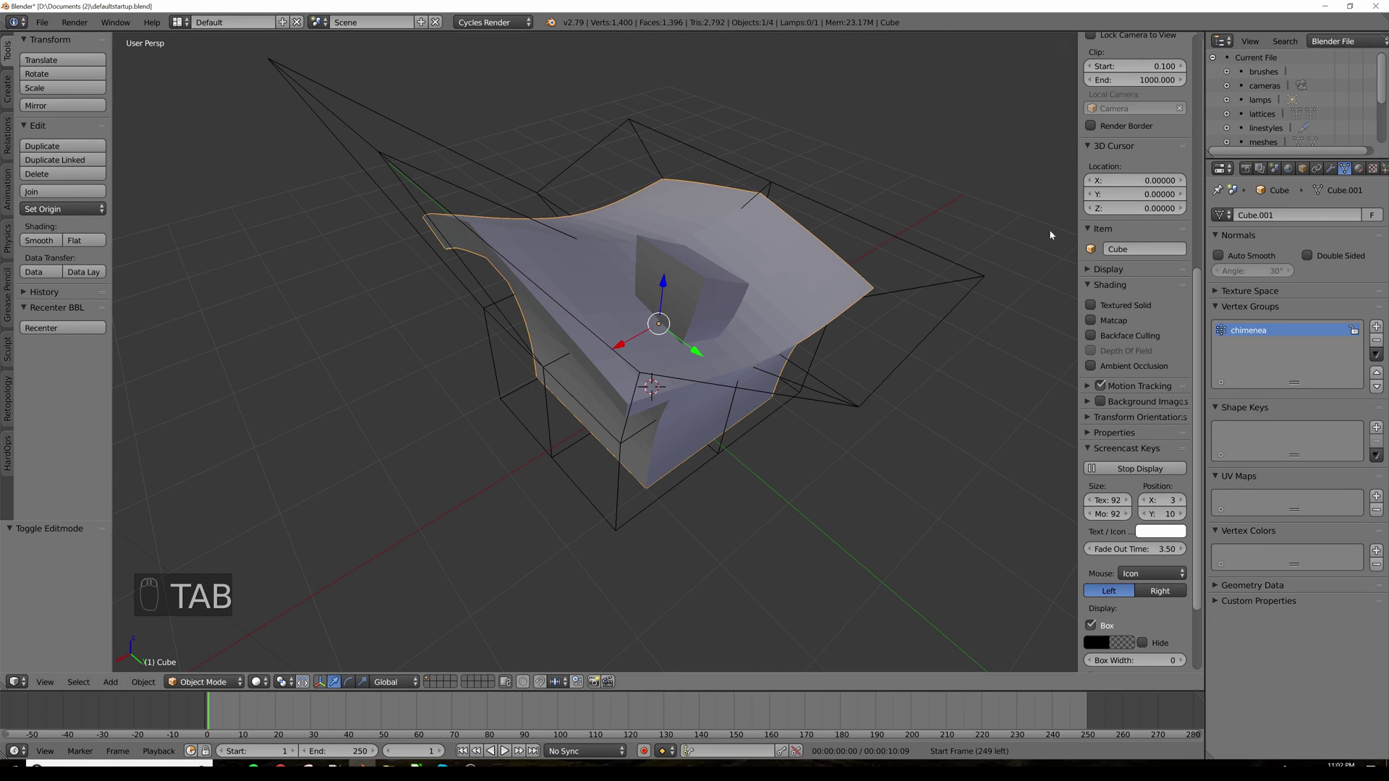
{"action": "left_click", "coordinate": [1331, 169]}
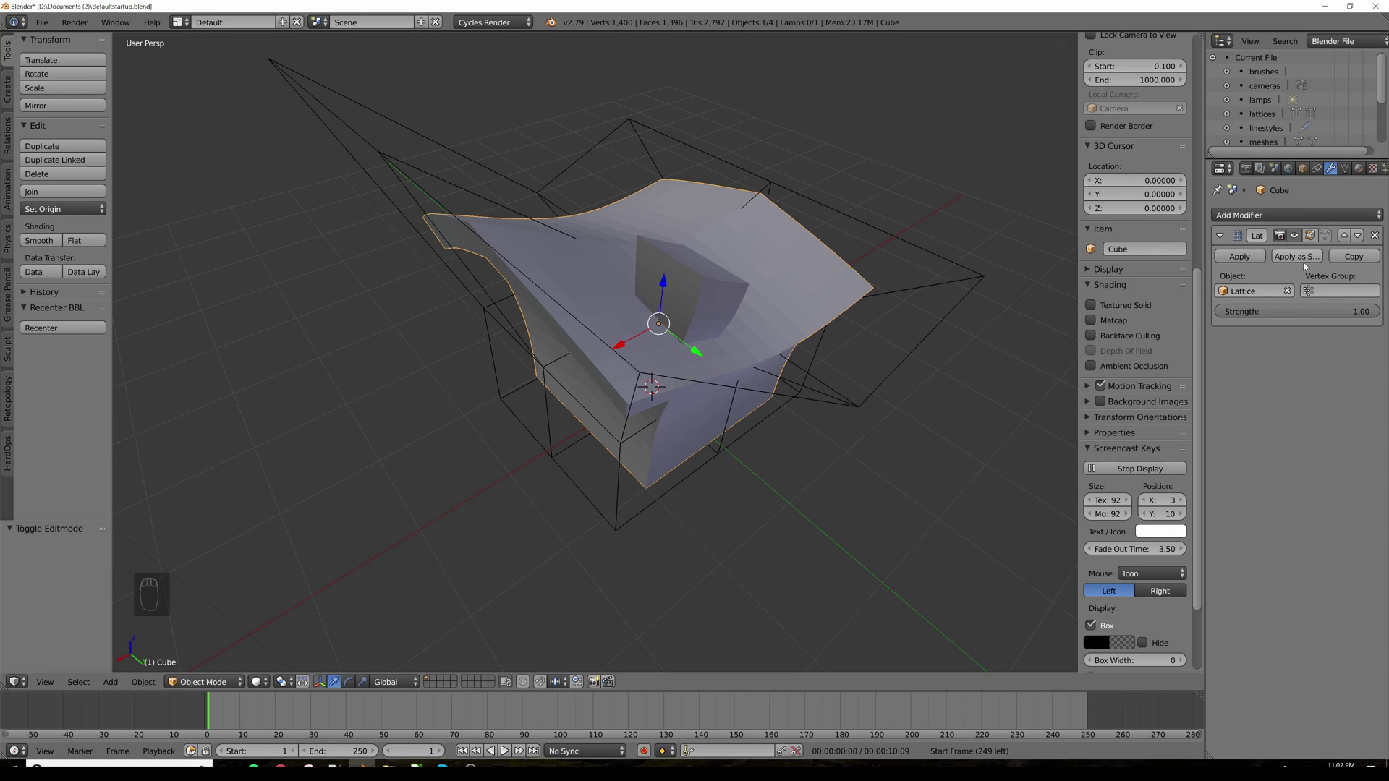
{"action": "left_click", "coordinate": [1307, 292]}
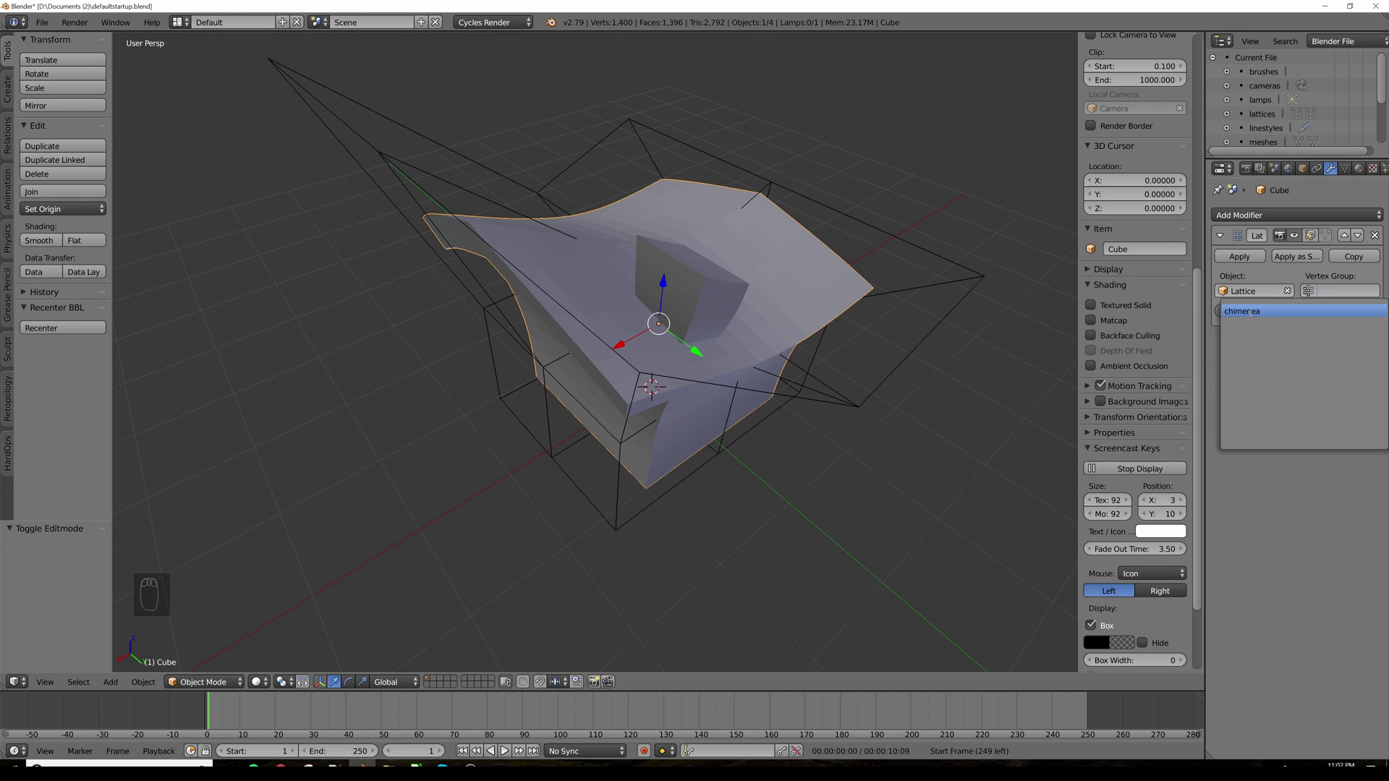
{"action": "left_click", "coordinate": [1249, 312]}
{"action": "middle_click_drag", "start_coordinate": [877, 323], "coordinate": [738, 322]}
{"action": "scroll", "coordinate": [739, 320], "scroll_direction": "down", "scroll_amount": 1}
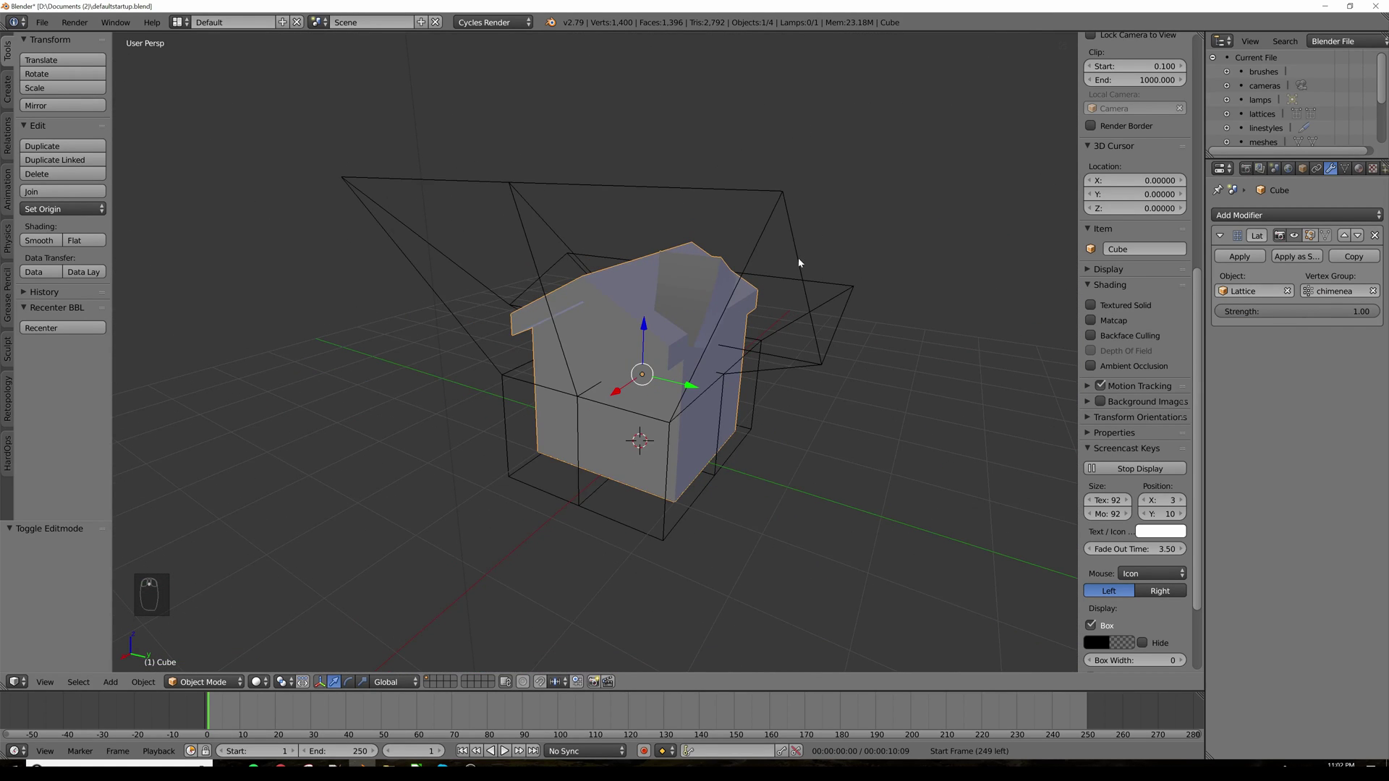
{"action": "middle_click_drag", "start_coordinate": [800, 263], "coordinate": [763, 282]}
{"action": "scroll", "coordinate": [683, 313], "scroll_direction": "down", "scroll_amount": 3}
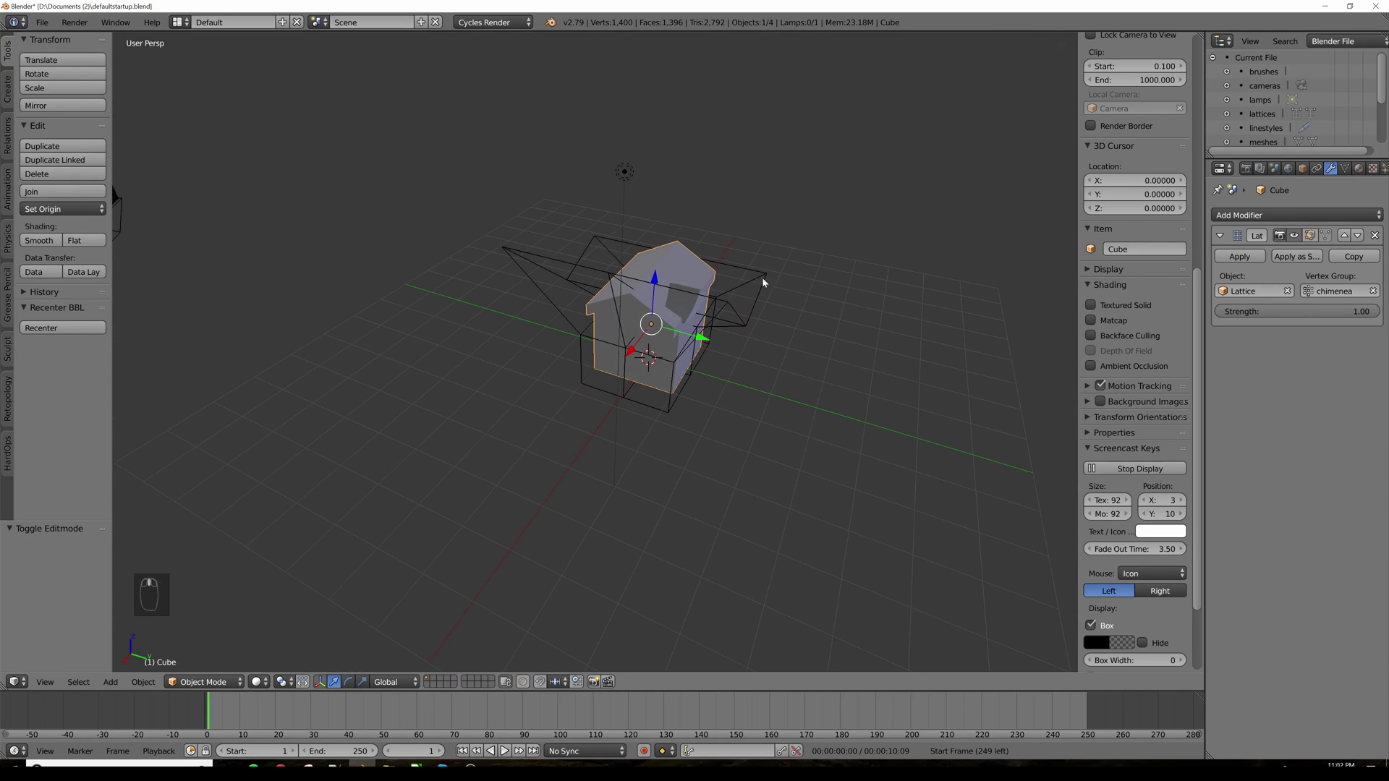
Step: Select the house again and clear the vertex group from its Lattice modifier
{"action": "right_click", "coordinate": [757, 284]}
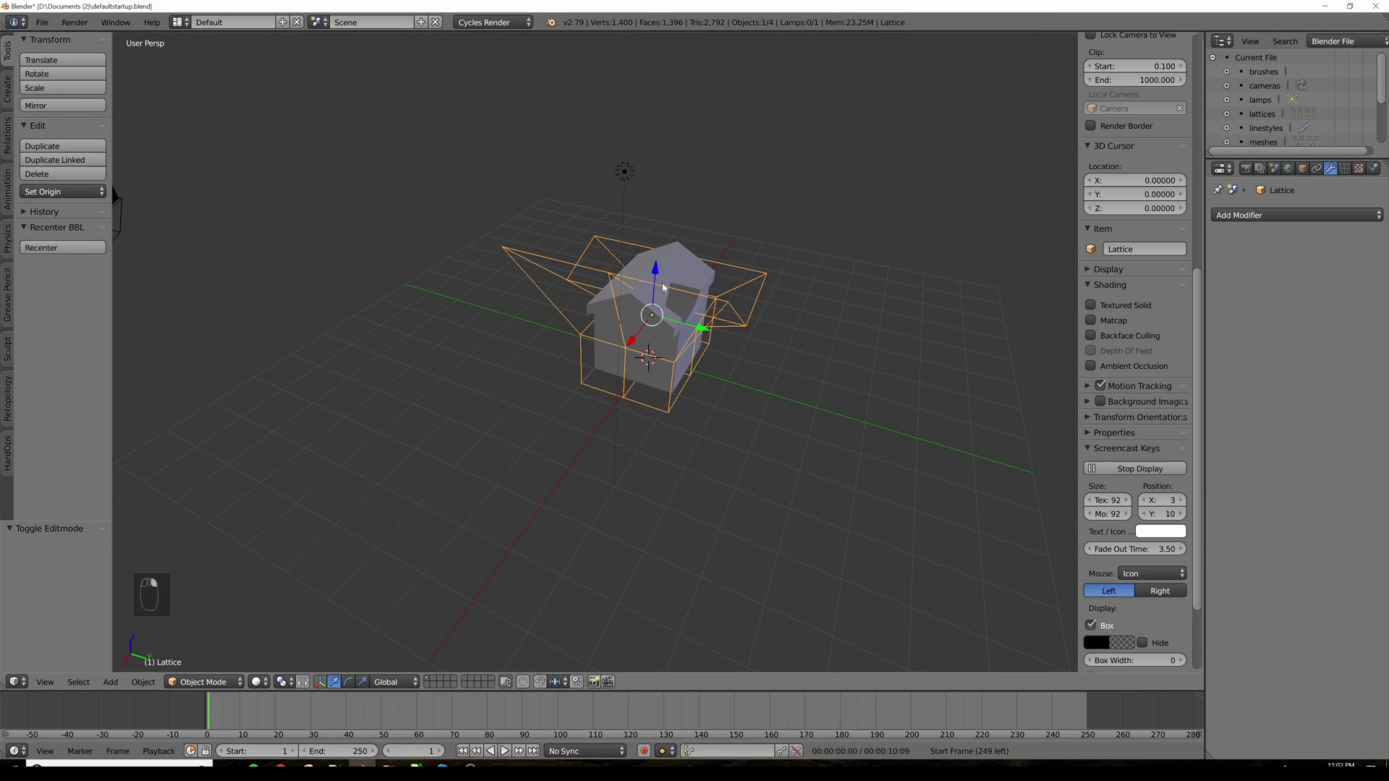
{"action": "scroll", "coordinate": [688, 297], "scroll_direction": "up", "scroll_amount": 2}
{"action": "middle_click_drag", "start_coordinate": [697, 285], "coordinate": [725, 307]}
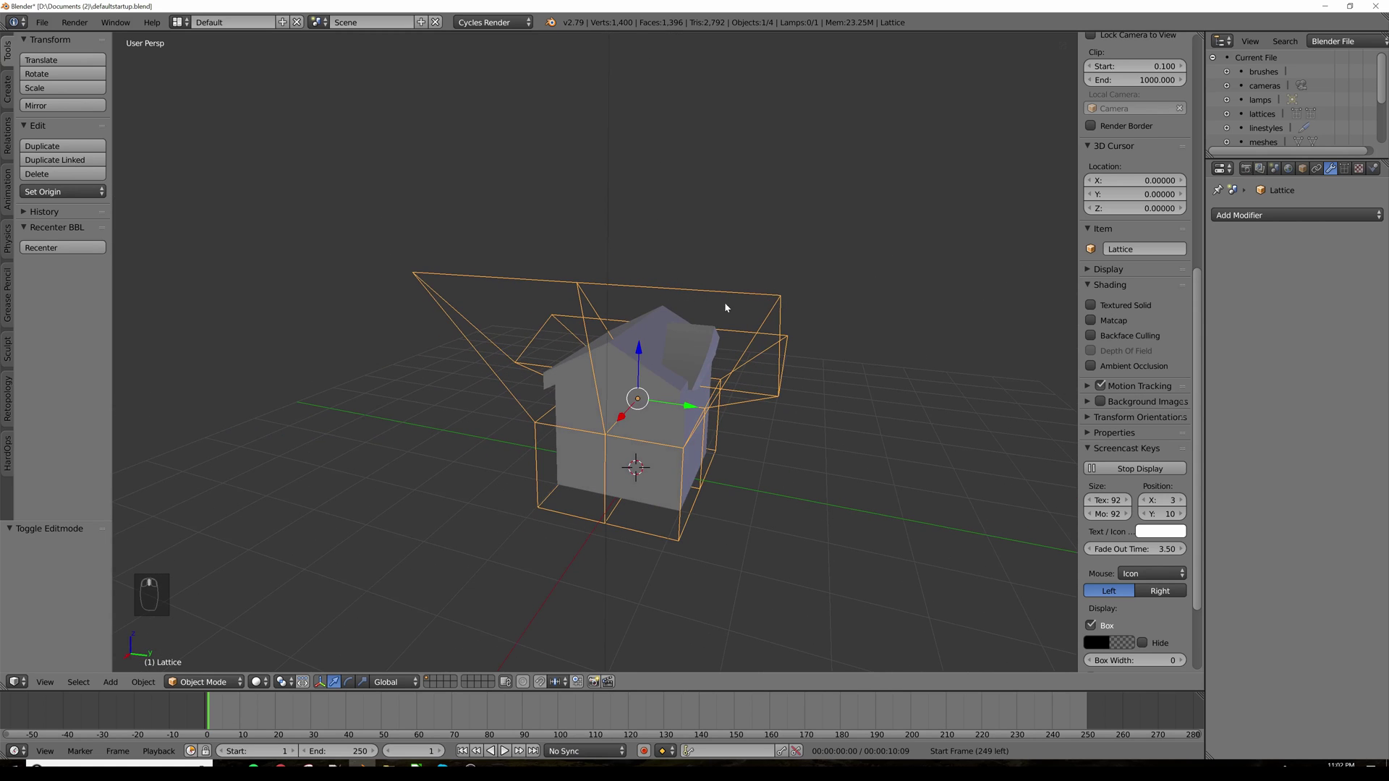
{"action": "right_click", "coordinate": [678, 332]}
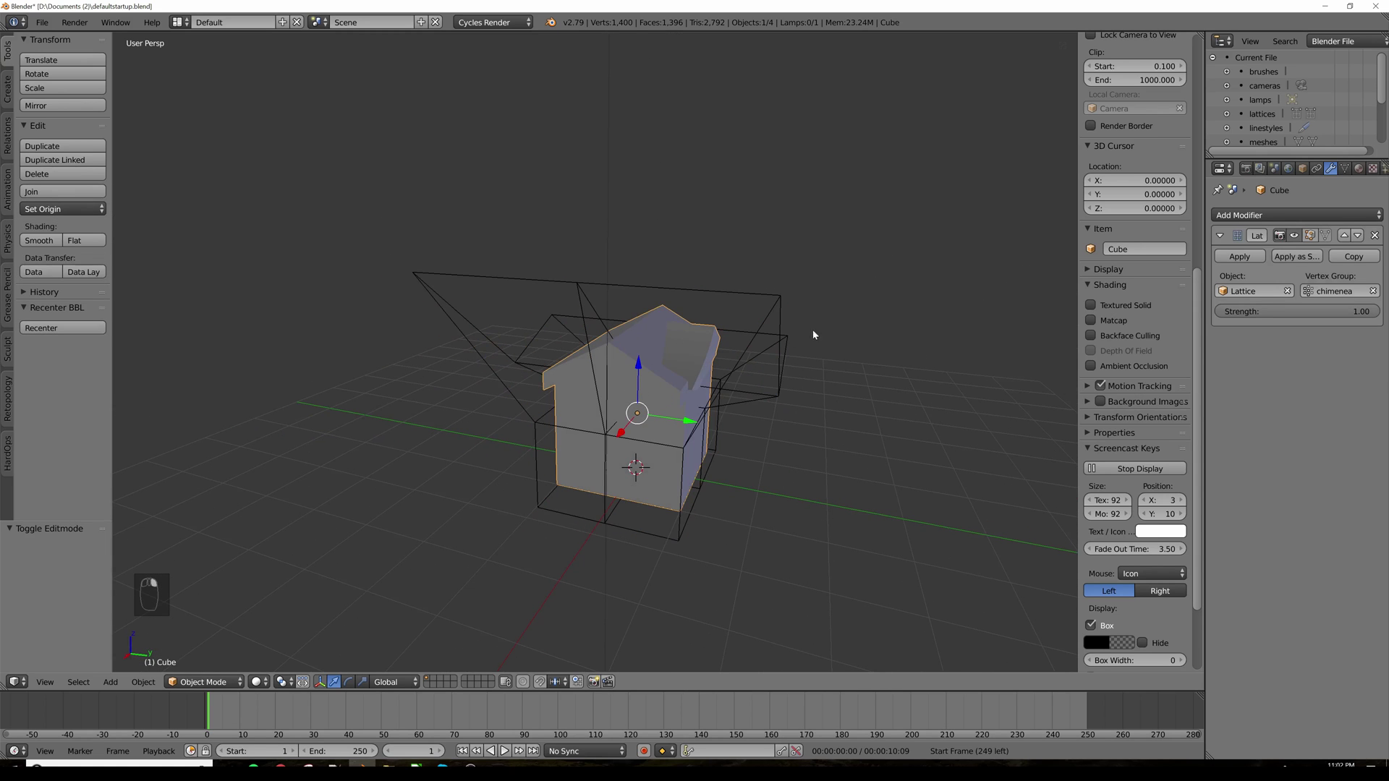
{"action": "left_click", "coordinate": [1372, 291]}
Step: Select the lattice and try moving it along the global X axis
{"action": "middle_click_drag", "start_coordinate": [731, 340], "coordinate": [763, 322]}
{"action": "right_click", "coordinate": [763, 322]}
{"action": "key", "text": "g"}
{"action": "key", "text": "x"}
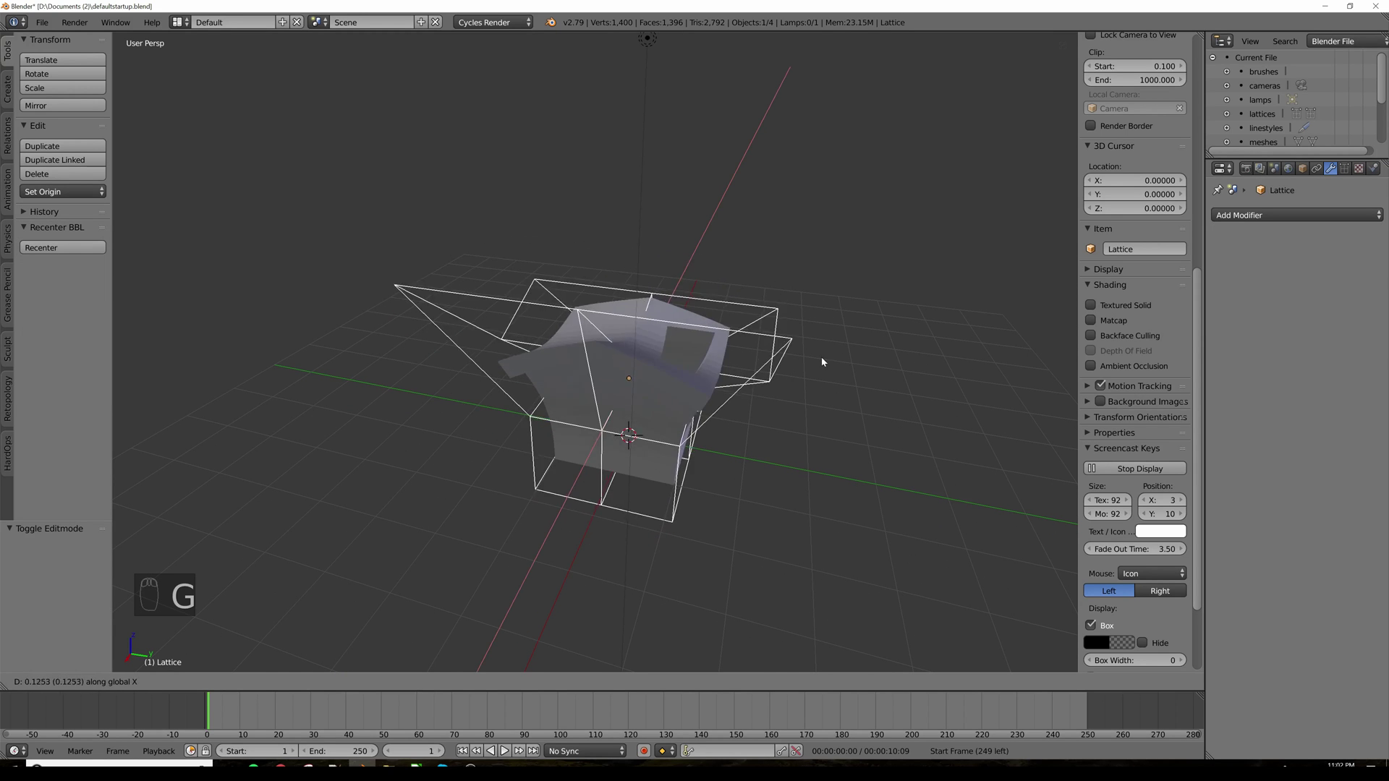
{"action": "right_click", "coordinate": [825, 356]}
Step: Move the lattice about 0.092 along the global Y axis
{"action": "mouse_move", "coordinate": [825, 357]}
{"action": "middle_mouse_down"}
{"action": "mouse_move", "coordinate": [784, 345]}
{"action": "mouse_move", "coordinate": [786, 362]}
{"action": "mouse_move", "coordinate": [799, 358]}
{"action": "middle_mouse_up"}
{"action": "key", "text": "g"}
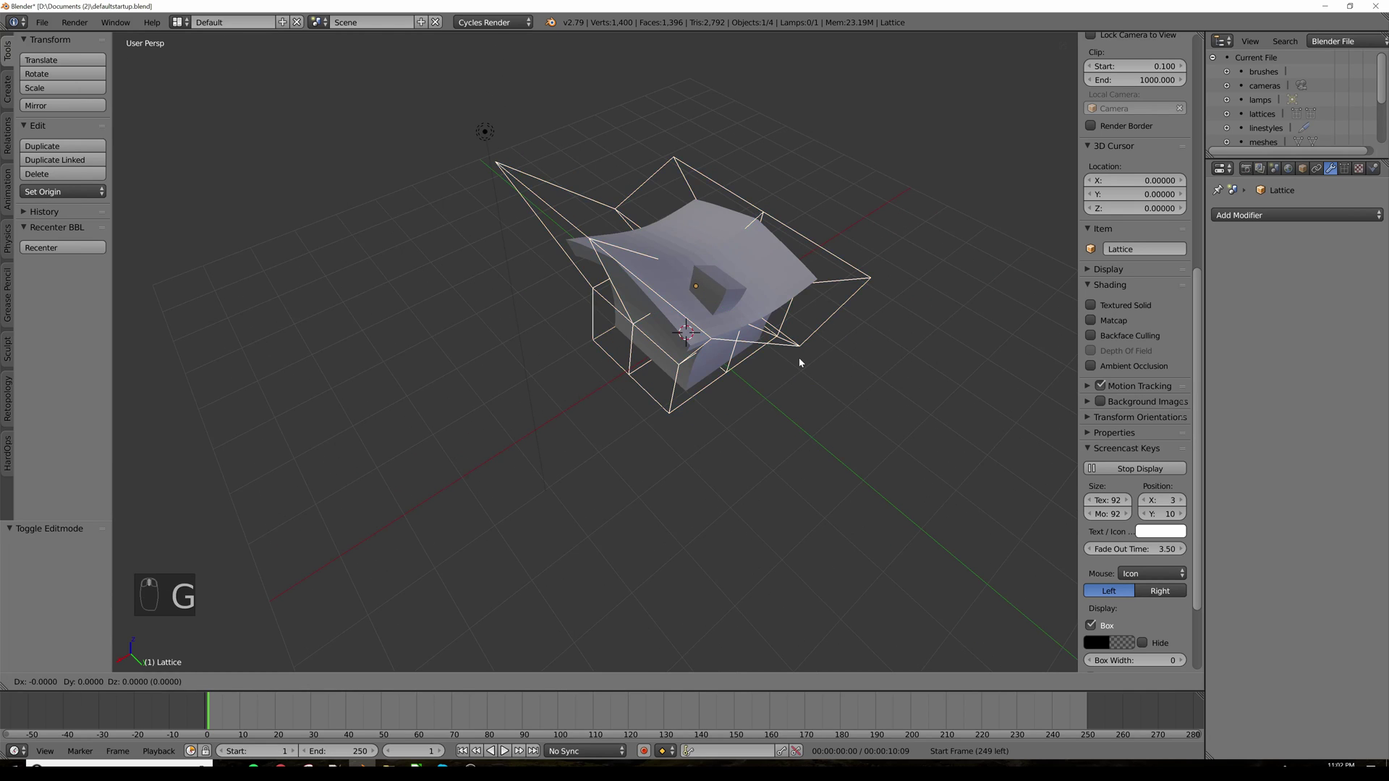
{"action": "key", "text": "y"}
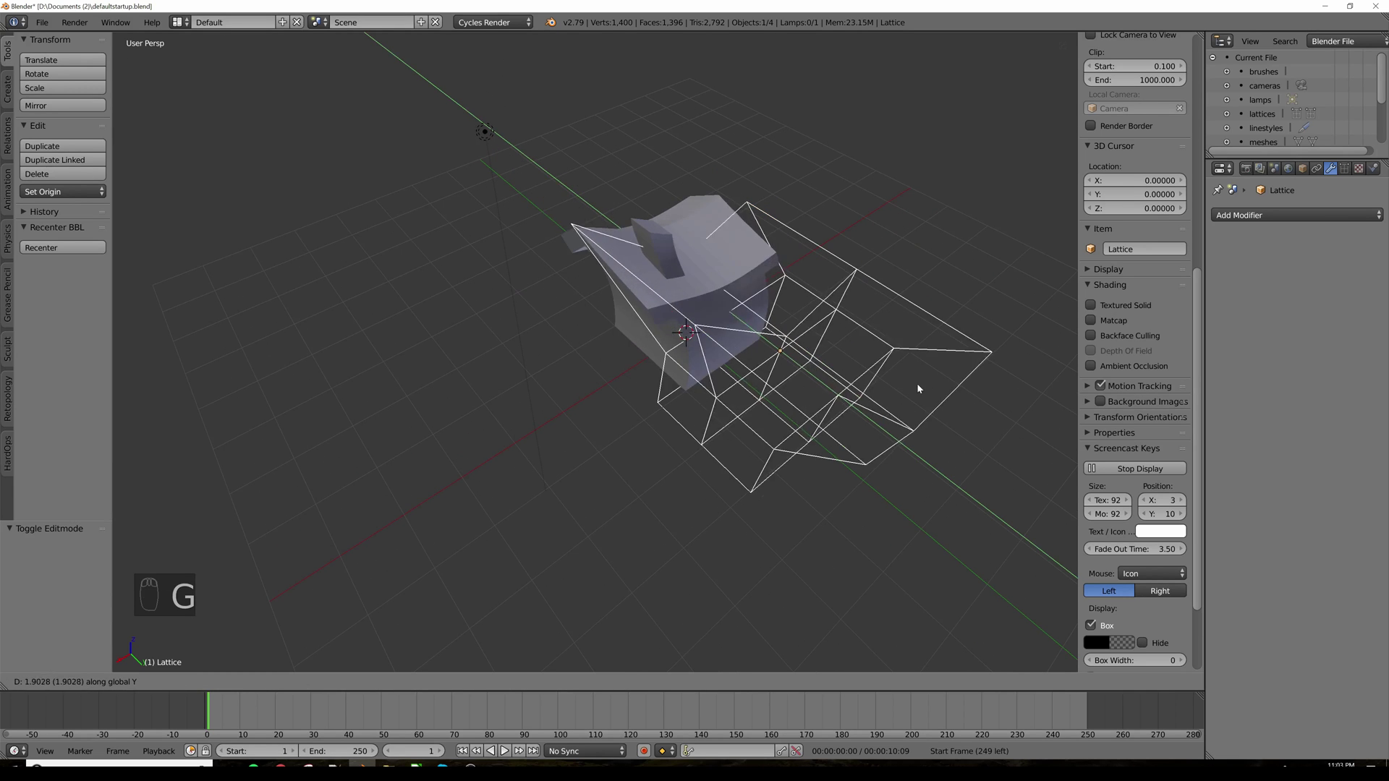
{"action": "left_click", "coordinate": [818, 340]}
{"action": "key", "text": "Escape"}
Step: Add the deformed house to the selection together with the lattice, making the house the active object
{"action": "mouse_move", "coordinate": [732, 327]}
{"action": "middle_mouse_down"}
{"action": "mouse_move", "coordinate": [742, 334]}
{"action": "mouse_move", "coordinate": [737, 311]}
{"action": "middle_mouse_up"}
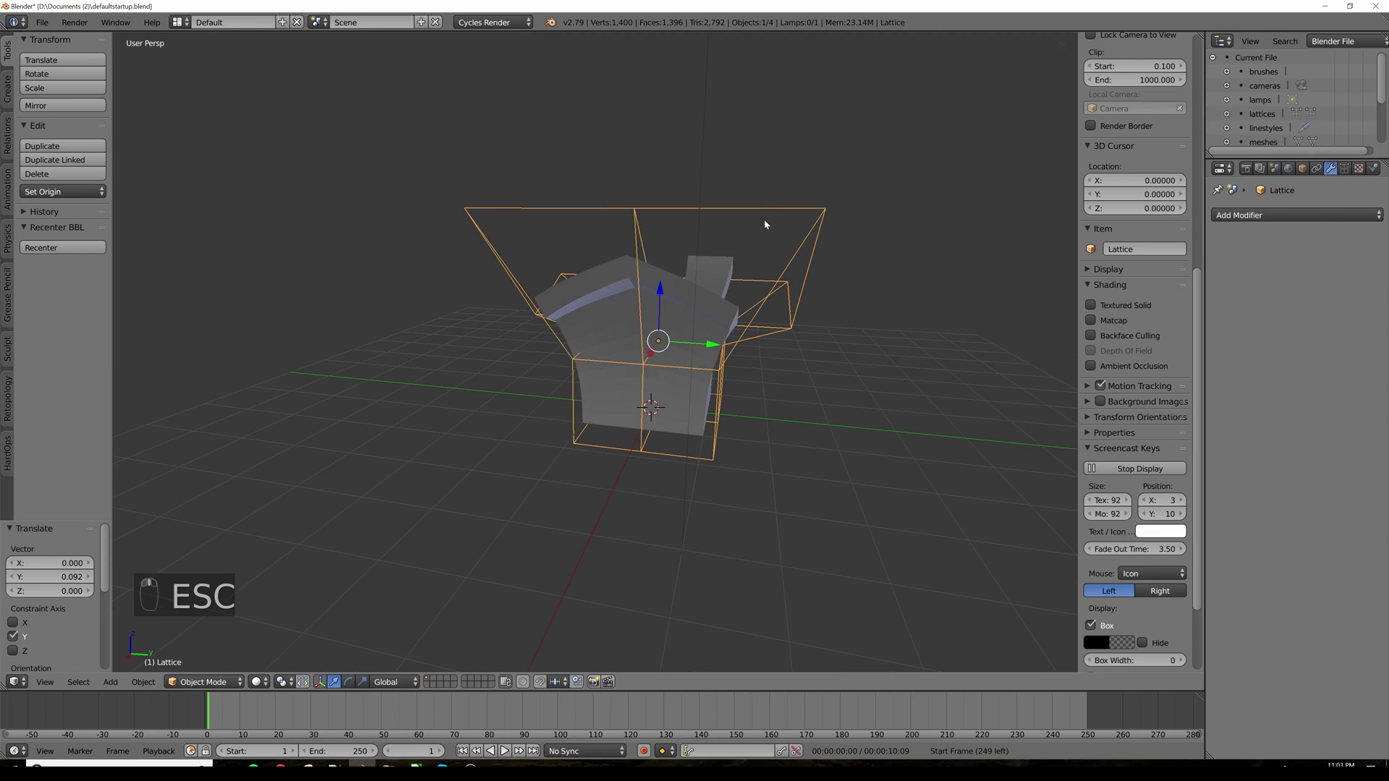
{"action": "middle_click_drag", "start_coordinate": [719, 246], "coordinate": [695, 276]}
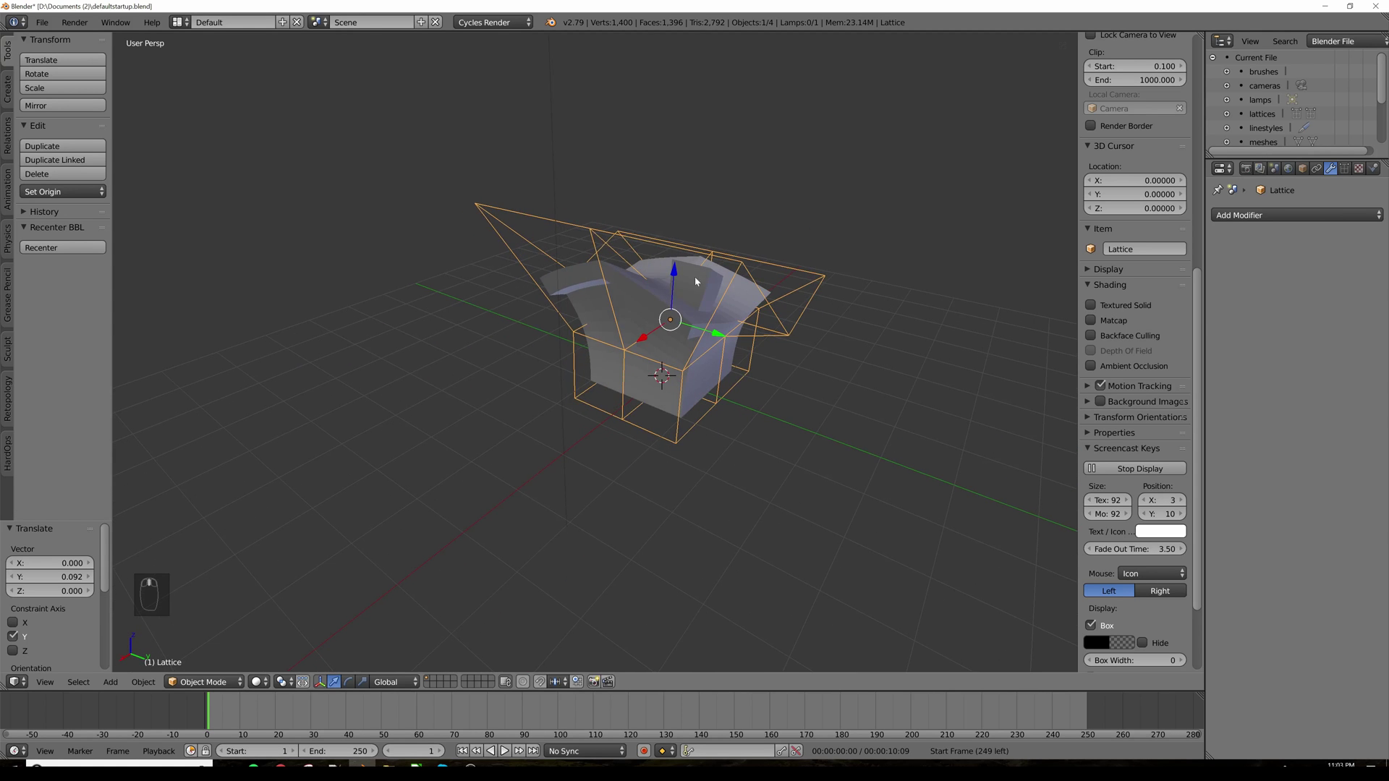
{"action": "left_click", "coordinate": [656, 299], "text": "shift"}
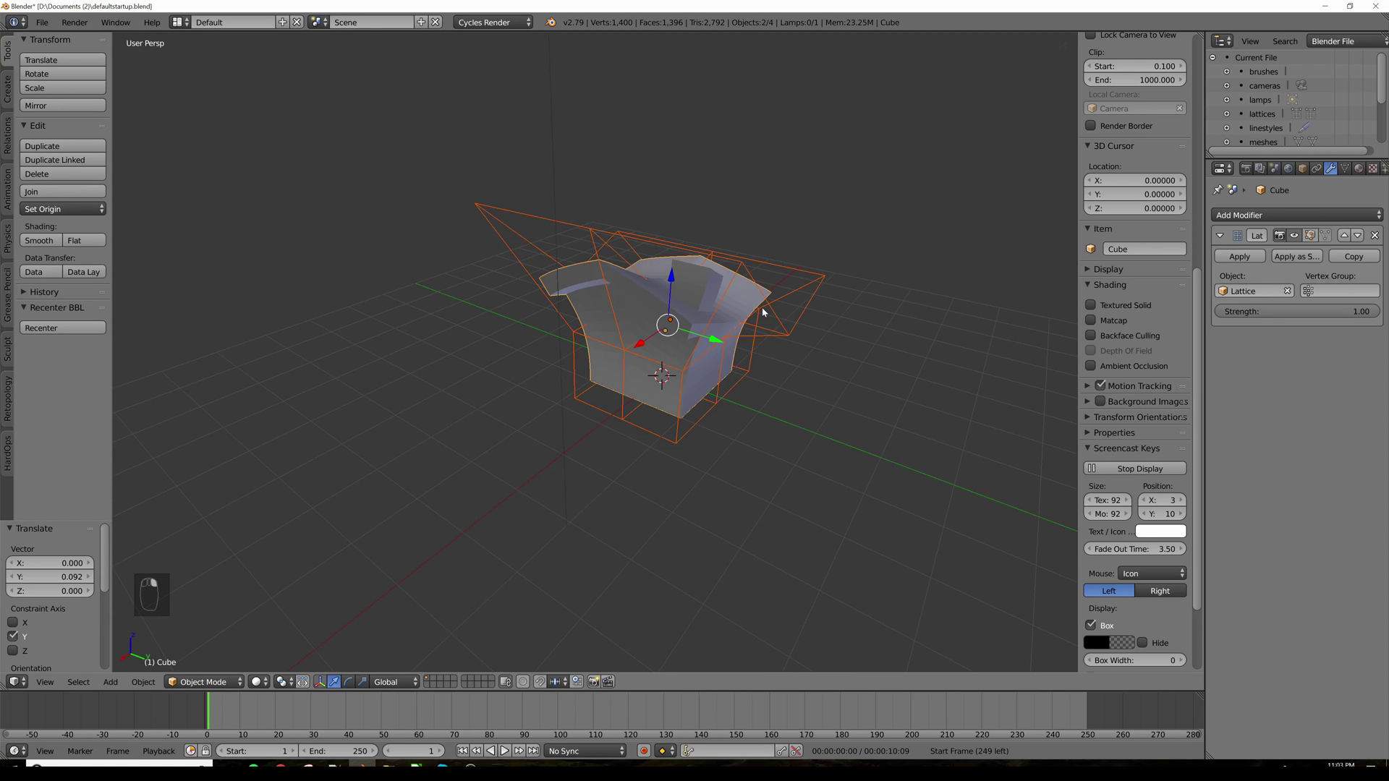
{"action": "middle_click_drag", "start_coordinate": [763, 309], "coordinate": [915, 331]}
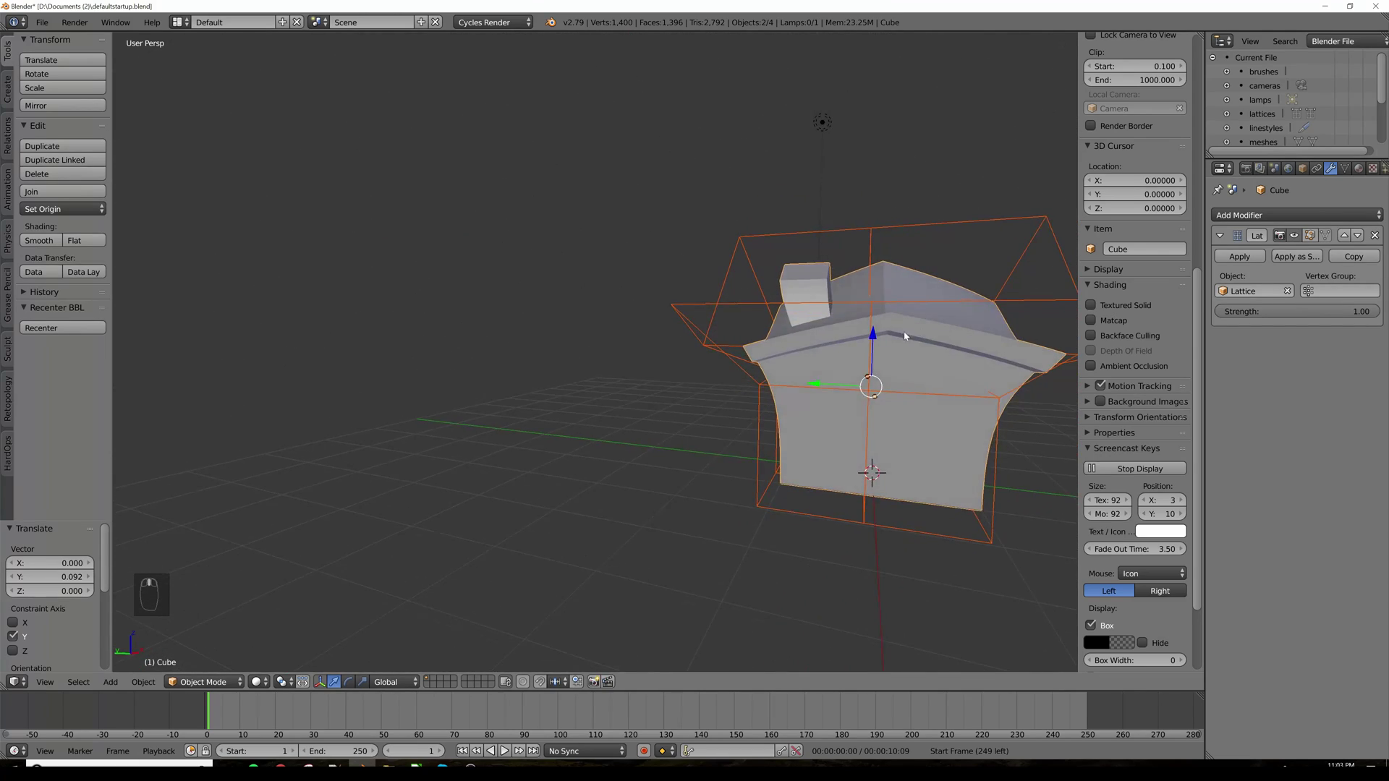